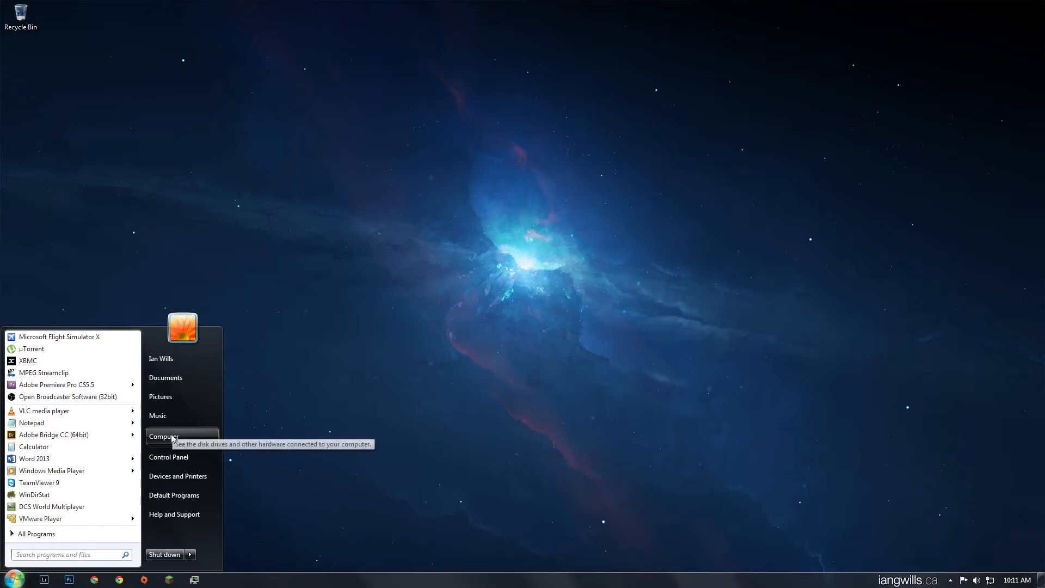
Open the try2 folder on StorageVol (F:), inside the wedding folder's Mexico Photos 2014 > Timelapses.
{"action": "left_click", "coordinate": [172, 436]}
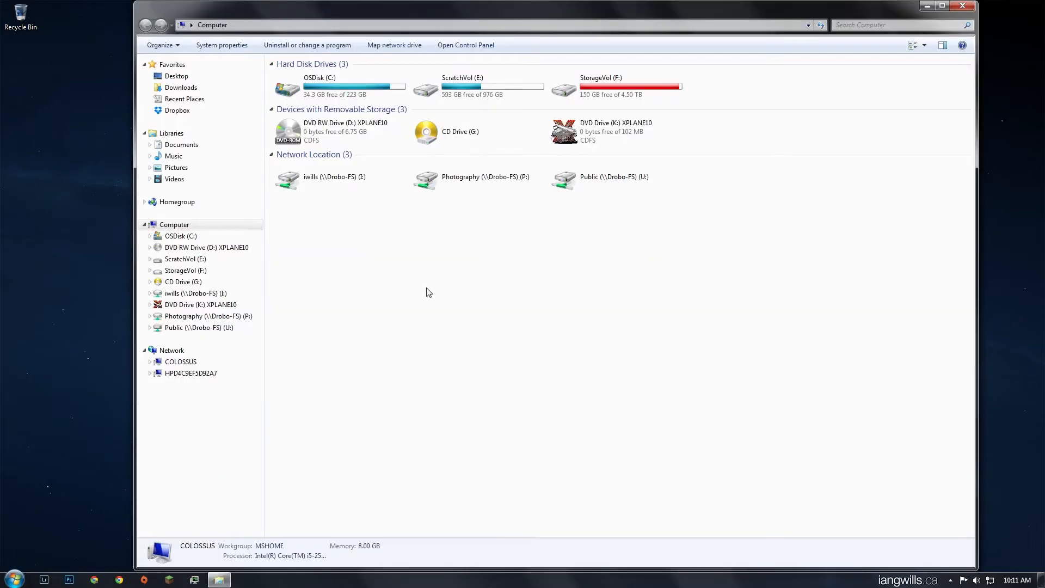
{"action": "double_click", "coordinate": [597, 89]}
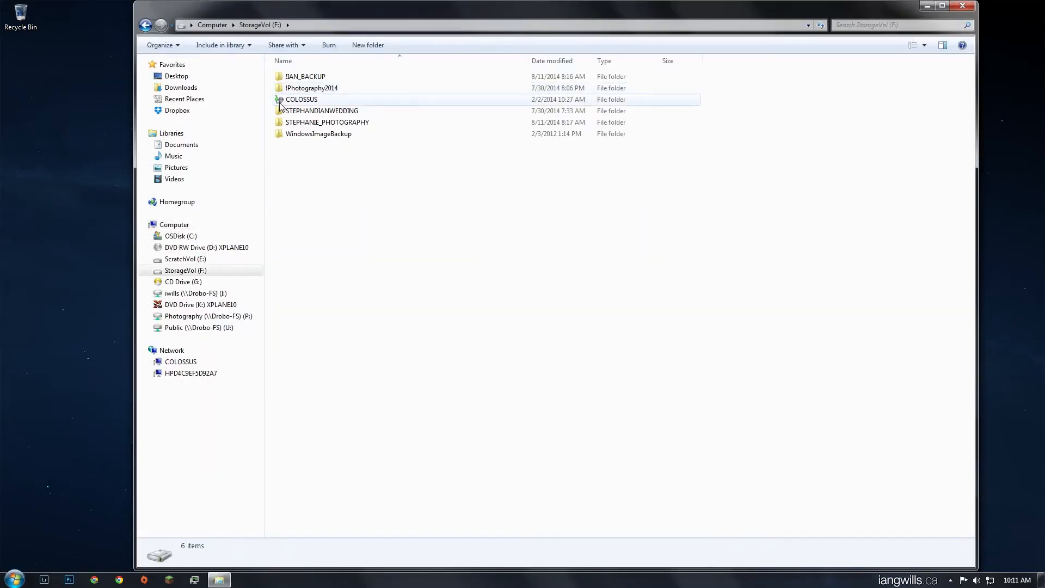
{"action": "double_click", "coordinate": [300, 112]}
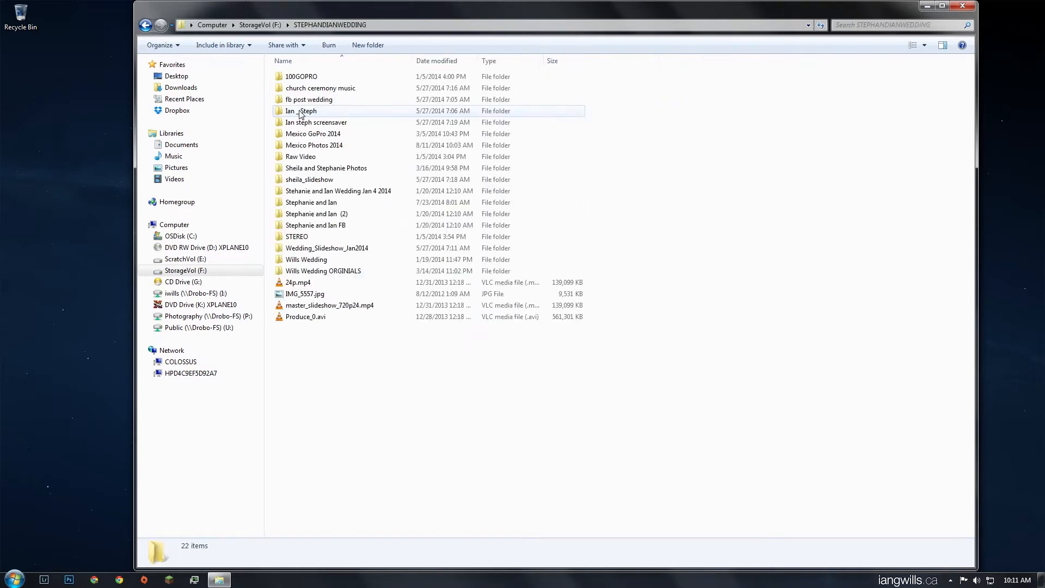
{"action": "double_click", "coordinate": [306, 146]}
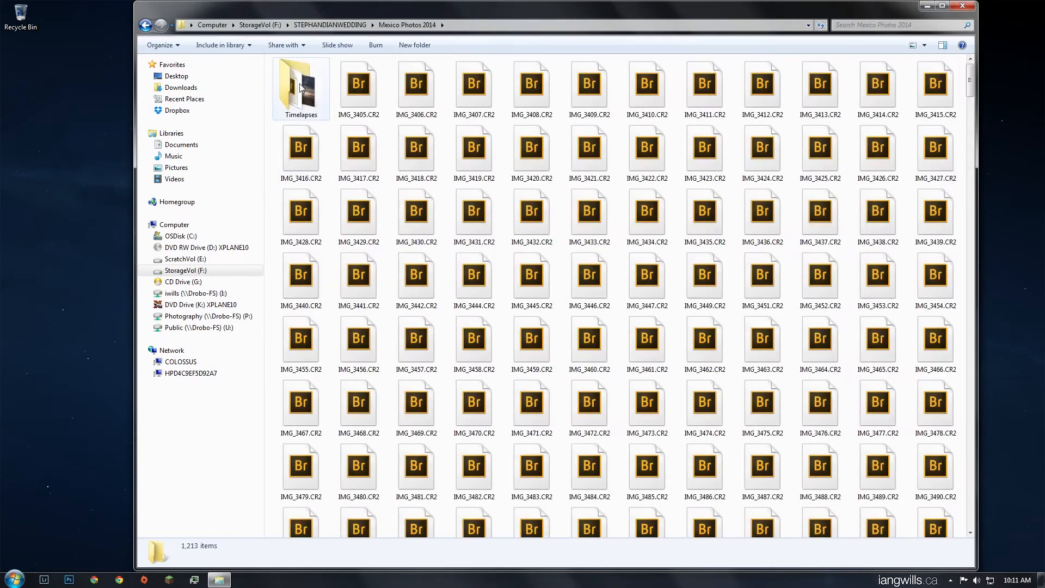
{"action": "double_click", "coordinate": [300, 87]}
{"action": "left_click", "coordinate": [367, 84]}
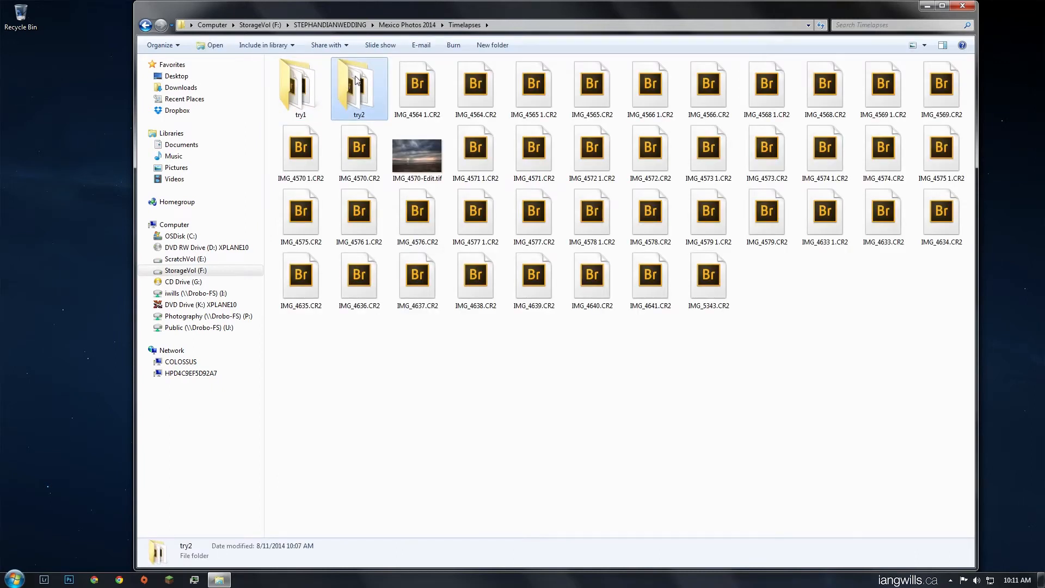
{"action": "double_click", "coordinate": [357, 80]}
Open the raw photo IMG_4642.CR2 from the try2 folder in Adobe Bridge.
{"action": "left_click_drag", "start_coordinate": [628, 13], "coordinate": [589, 11]}
{"action": "left_click_drag", "start_coordinate": [931, 87], "coordinate": [946, 58]}
{"action": "left_click", "coordinate": [261, 85]}
{"action": "right_click", "coordinate": [264, 72]}
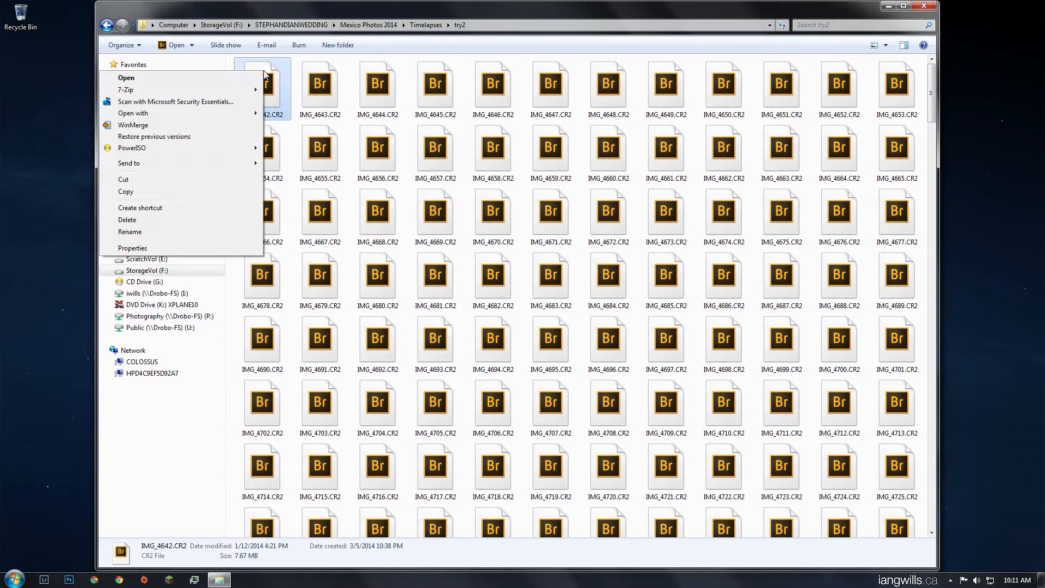
{"action": "left_click", "coordinate": [228, 78]}
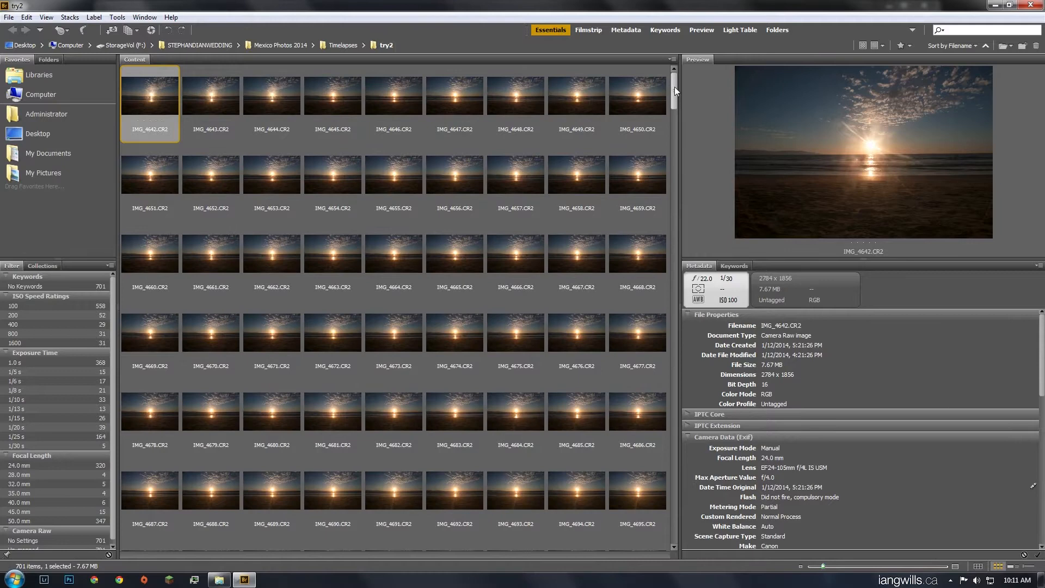
Look through the whole sunset sequence from IMG_4642.CR2 to IMG_5342.CR2 and preview IMG_5340.CR2 near its end.
{"action": "left_click_drag", "start_coordinate": [675, 87], "coordinate": [681, 145]}
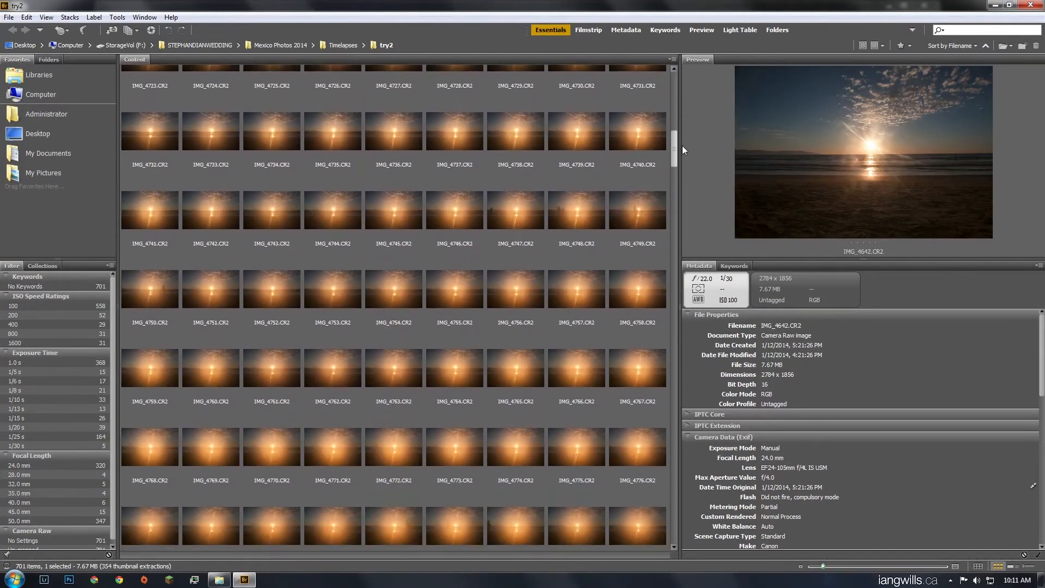
{"action": "scroll", "coordinate": [294, 290], "scroll_direction": "down", "scroll_amount": 10}
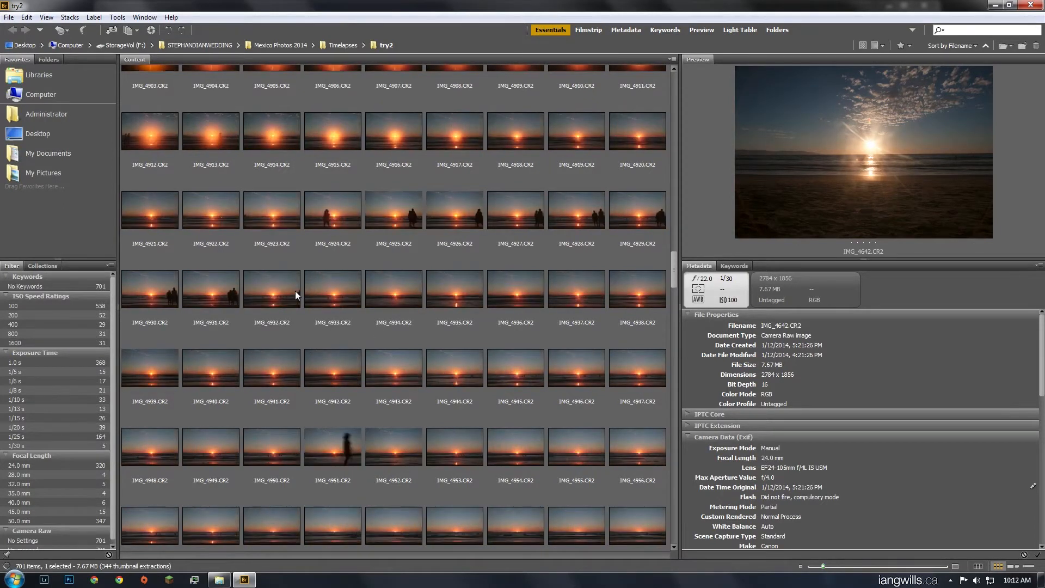
{"action": "scroll", "coordinate": [295, 290], "scroll_direction": "up", "scroll_amount": 3}
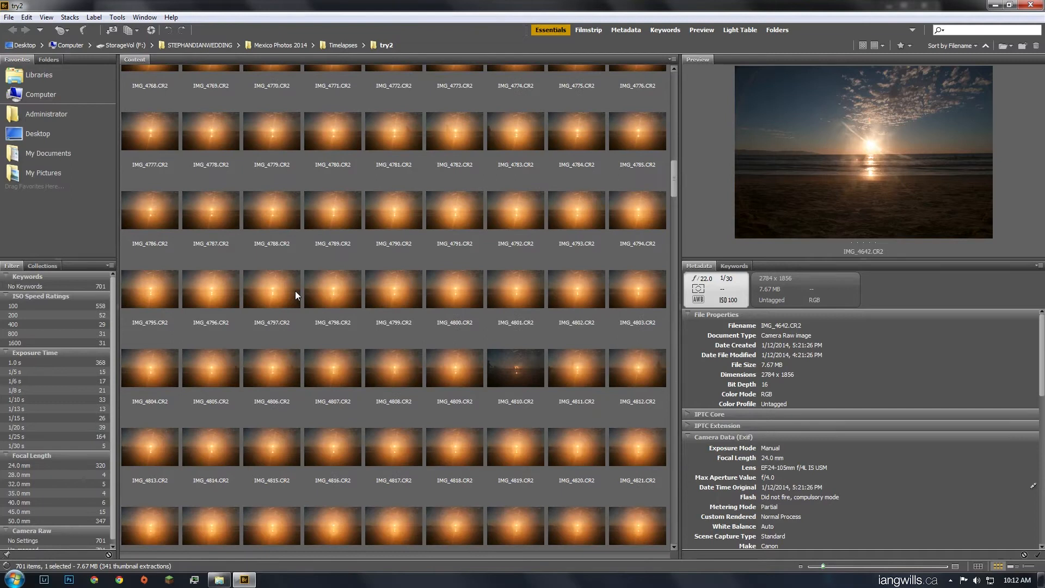
{"action": "scroll", "coordinate": [295, 290], "scroll_direction": "up", "scroll_amount": 11}
{"action": "scroll", "coordinate": [295, 296], "scroll_direction": "down", "scroll_amount": 1}
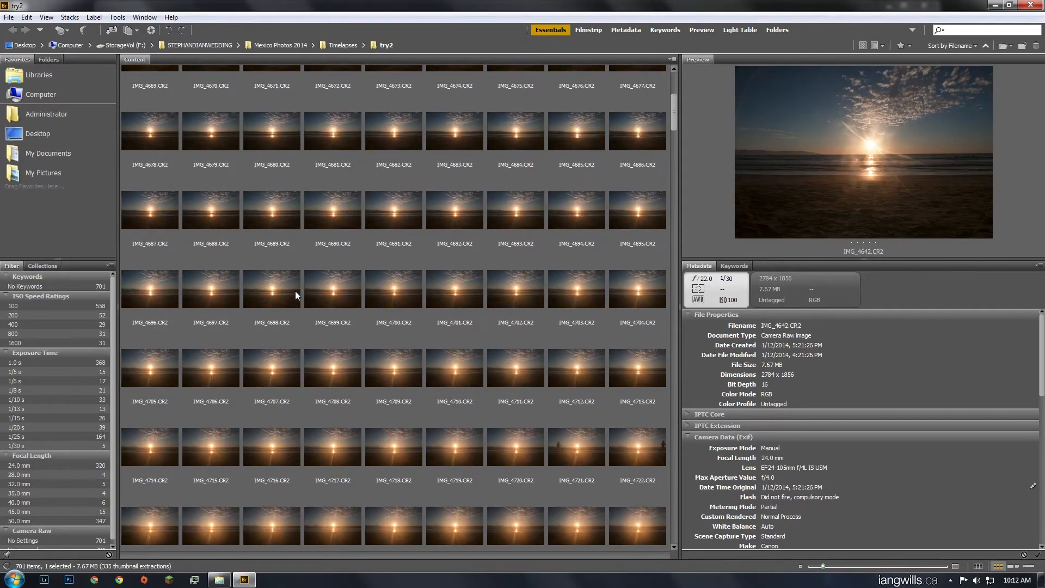
{"action": "scroll", "coordinate": [283, 263], "scroll_direction": "down", "scroll_amount": 13}
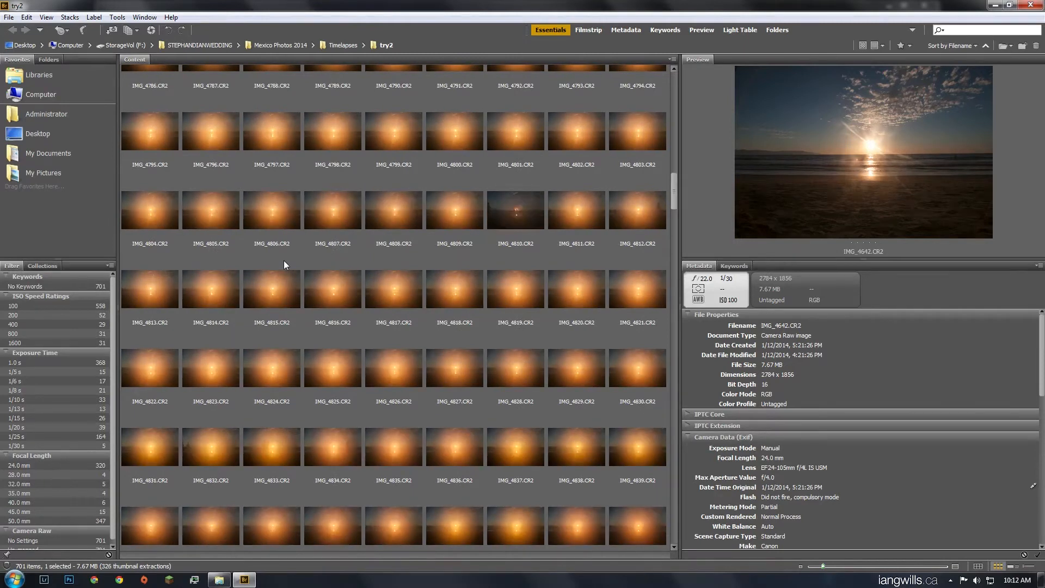
{"action": "scroll", "coordinate": [367, 318], "scroll_direction": "down", "scroll_amount": 19}
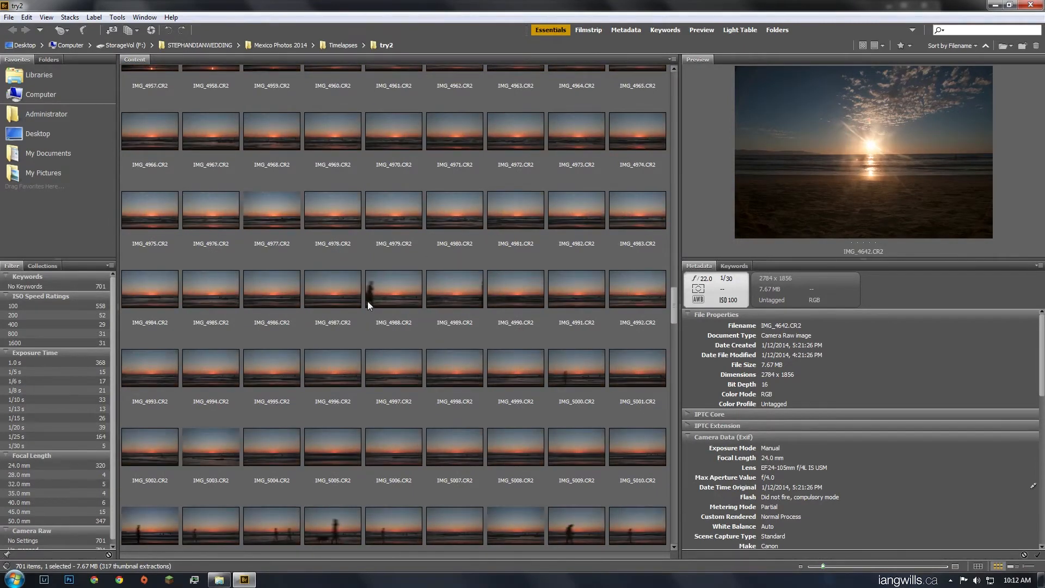
{"action": "scroll", "coordinate": [357, 333], "scroll_direction": "down", "scroll_amount": 2}
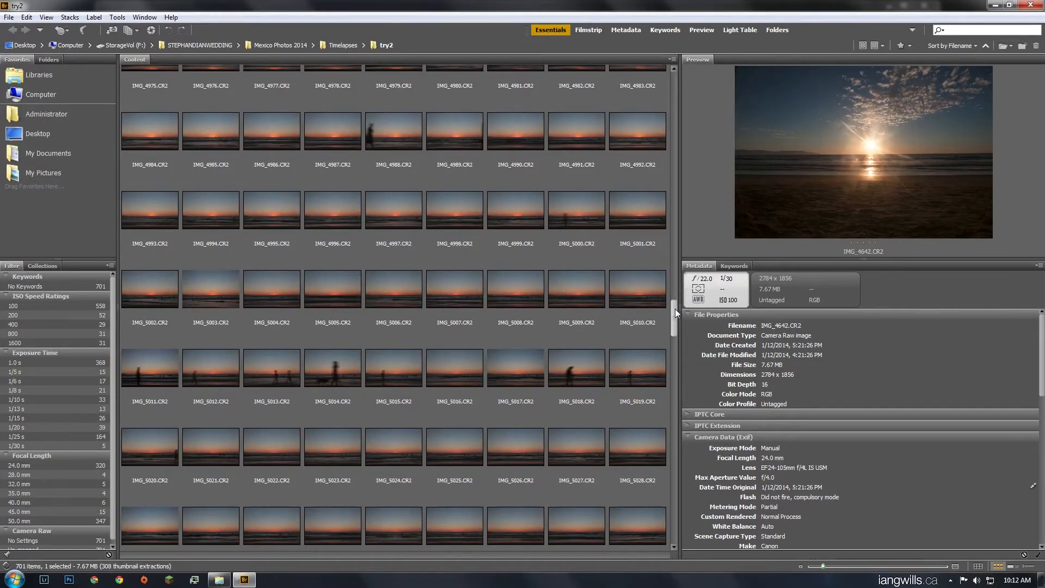
{"action": "left_click_drag", "start_coordinate": [674, 308], "coordinate": [678, 373]}
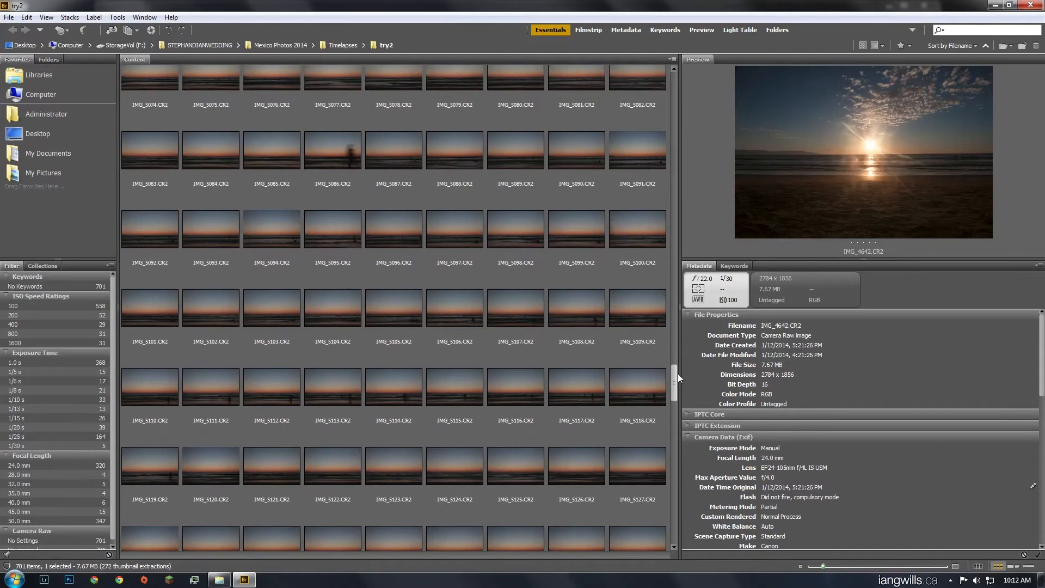
{"action": "left_click_drag", "start_coordinate": [677, 373], "coordinate": [681, 364]}
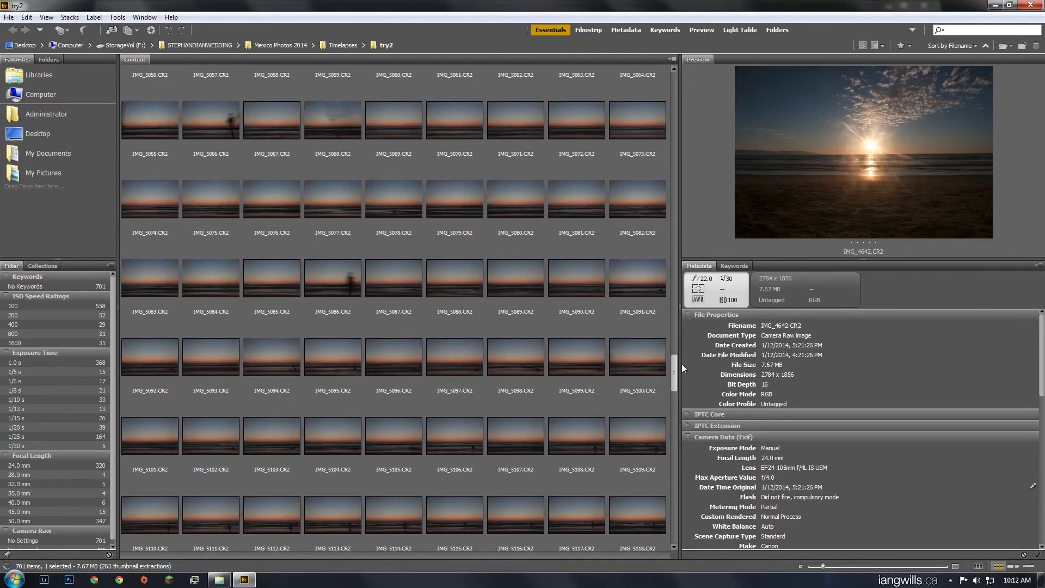
{"action": "left_click_drag", "start_coordinate": [681, 364], "coordinate": [694, 73]}
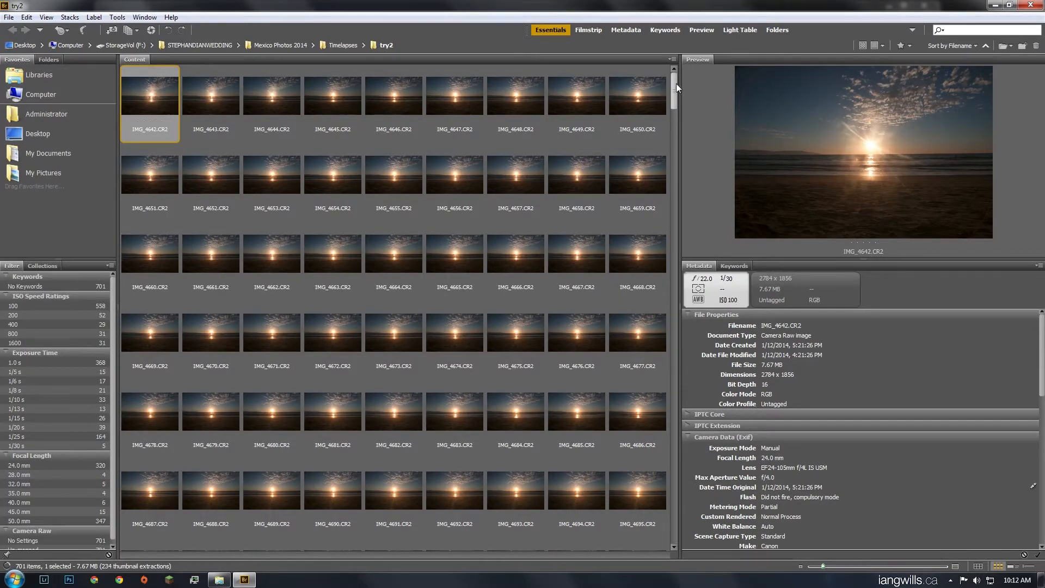
{"action": "left_click_drag", "start_coordinate": [676, 83], "coordinate": [684, 522]}
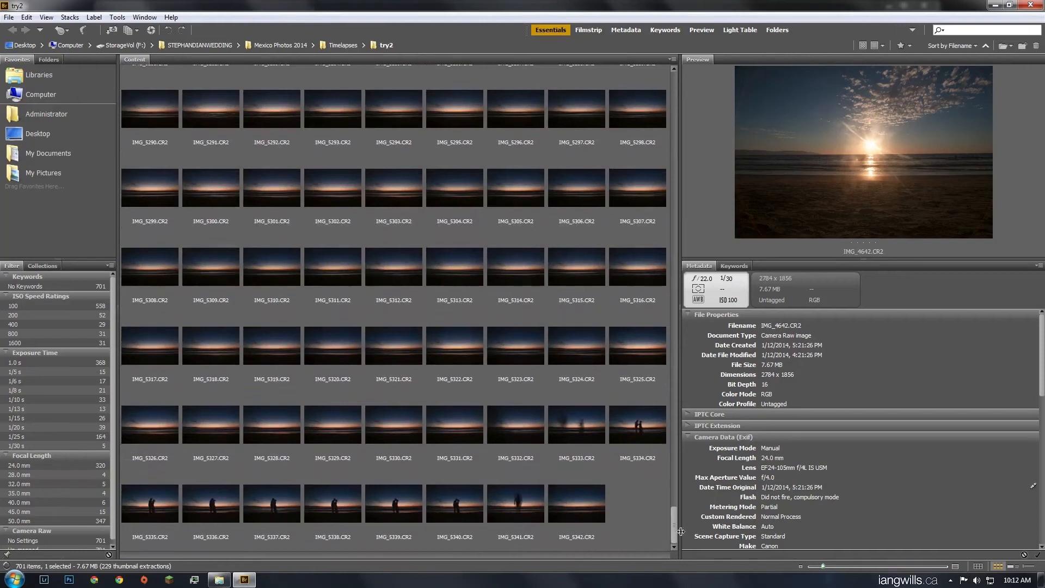
{"action": "left_click", "coordinate": [471, 499]}
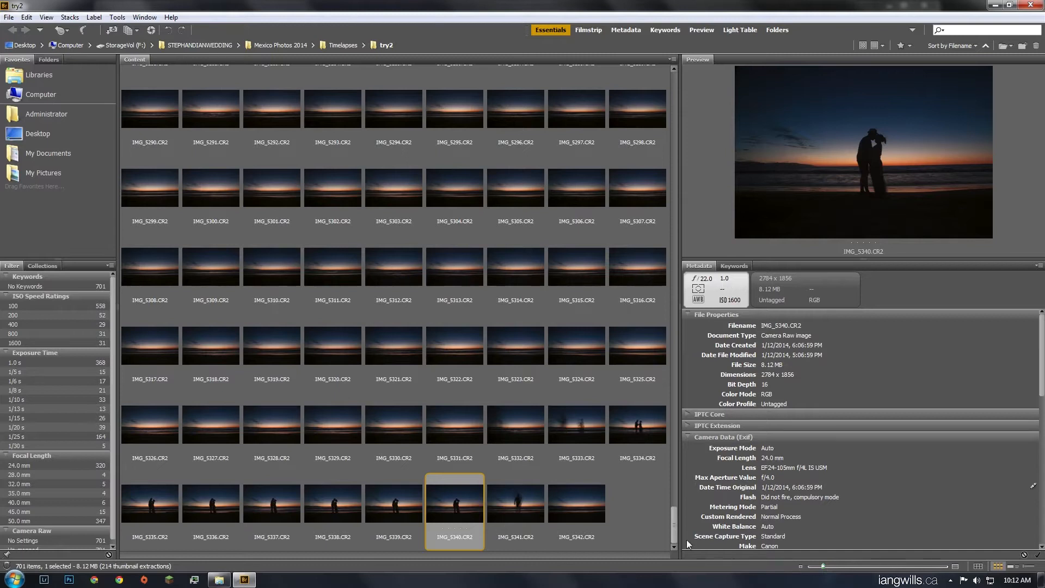
Preview IMG_5053, IMG_4909, IMG_4901 and IMG_4911, inspecting the area around the sun in IMG_4909 with the loupe.
{"action": "left_click_drag", "start_coordinate": [673, 528], "coordinate": [676, 354]}
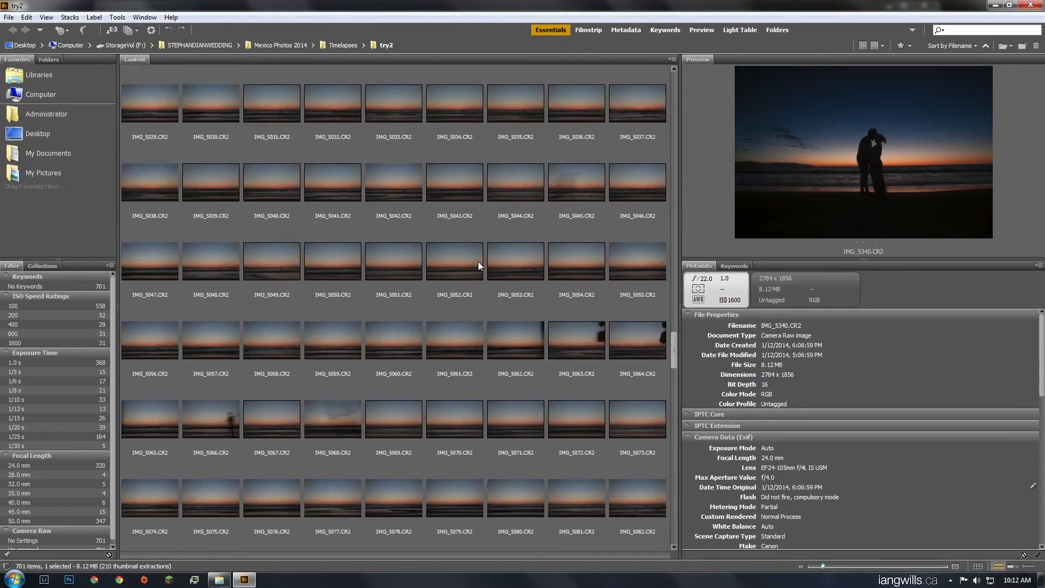
{"action": "left_click", "coordinate": [532, 265]}
{"action": "scroll", "coordinate": [496, 367], "scroll_direction": "up", "scroll_amount": 5}
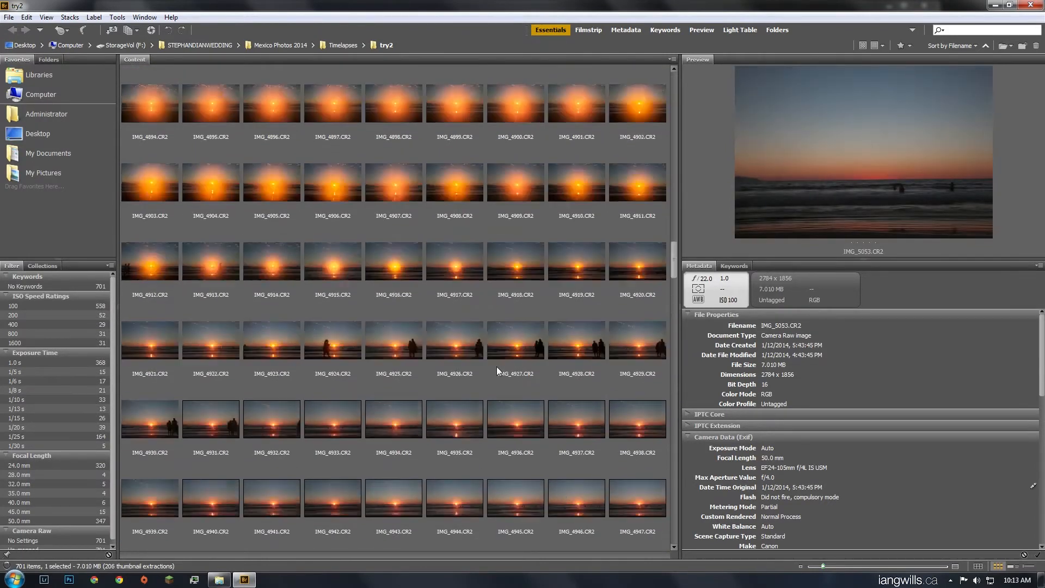
{"action": "left_click", "coordinate": [504, 182]}
{"action": "left_click", "coordinate": [863, 163]}
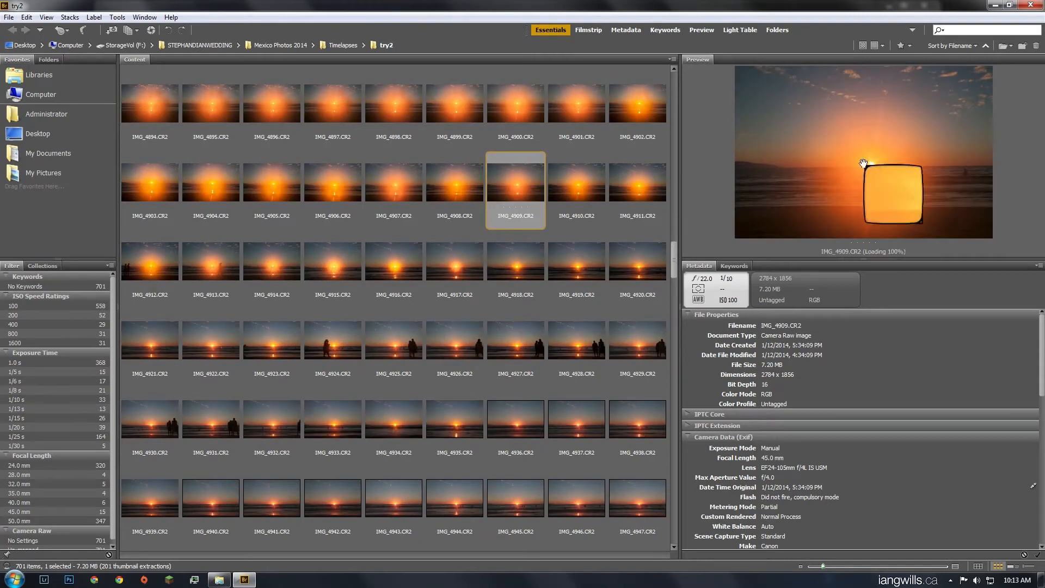
{"action": "left_click_drag", "start_coordinate": [863, 163], "coordinate": [877, 164]}
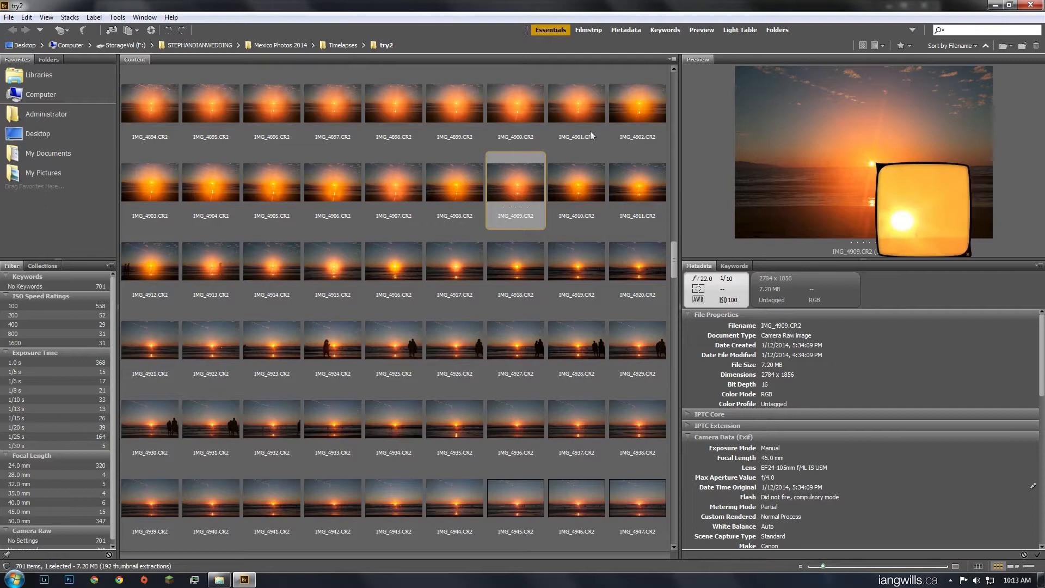
{"action": "left_click", "coordinate": [563, 121]}
{"action": "left_click", "coordinate": [651, 178]}
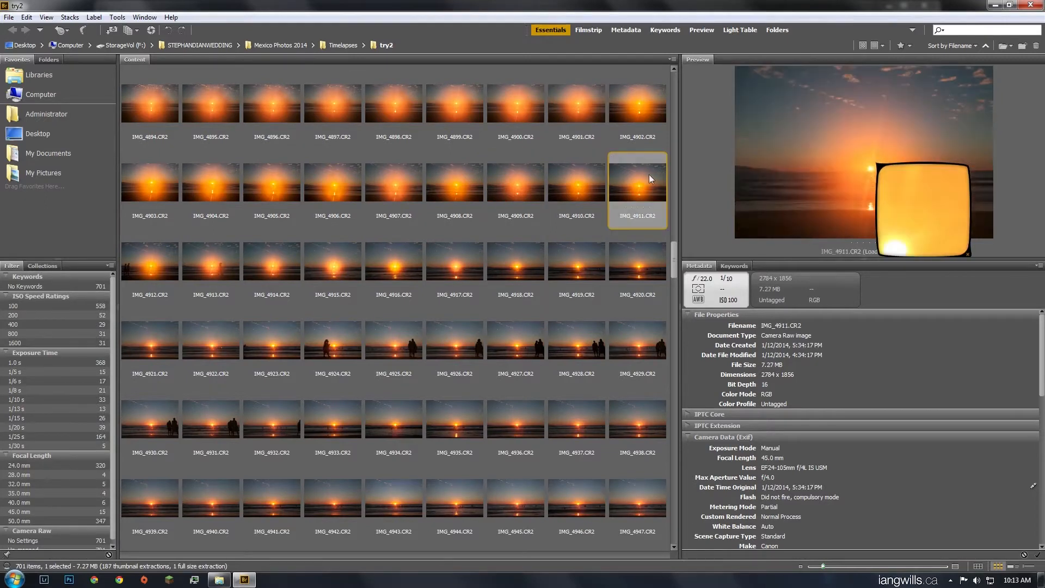
Compare the dark frame IMG_4810.CR2 with the neighbouring IMG_4809.CR2, magnifying the sun in the latter with the loupe.
{"action": "left_click_drag", "start_coordinate": [674, 251], "coordinate": [690, 180]}
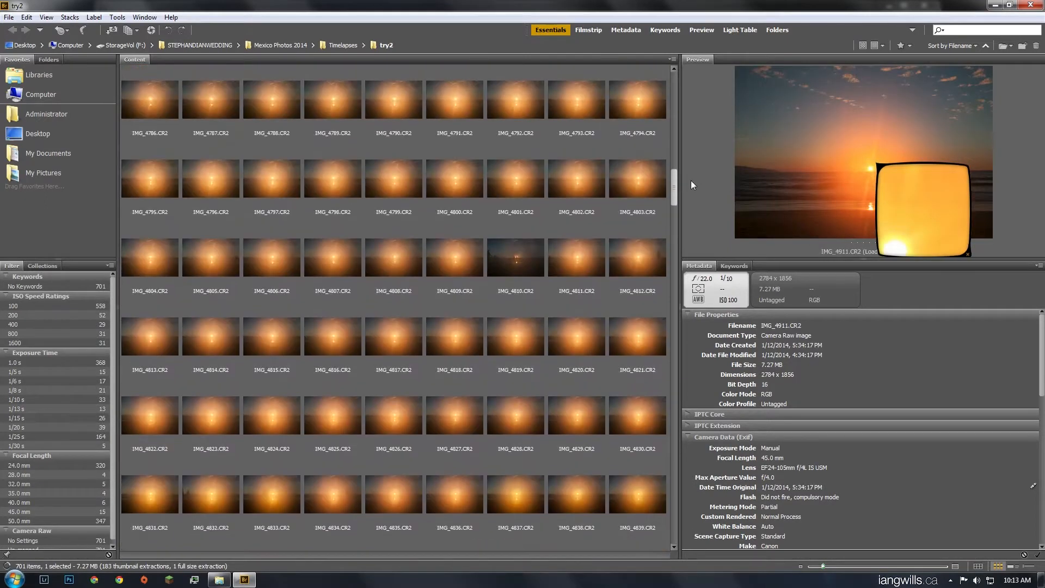
{"action": "left_click", "coordinate": [516, 255]}
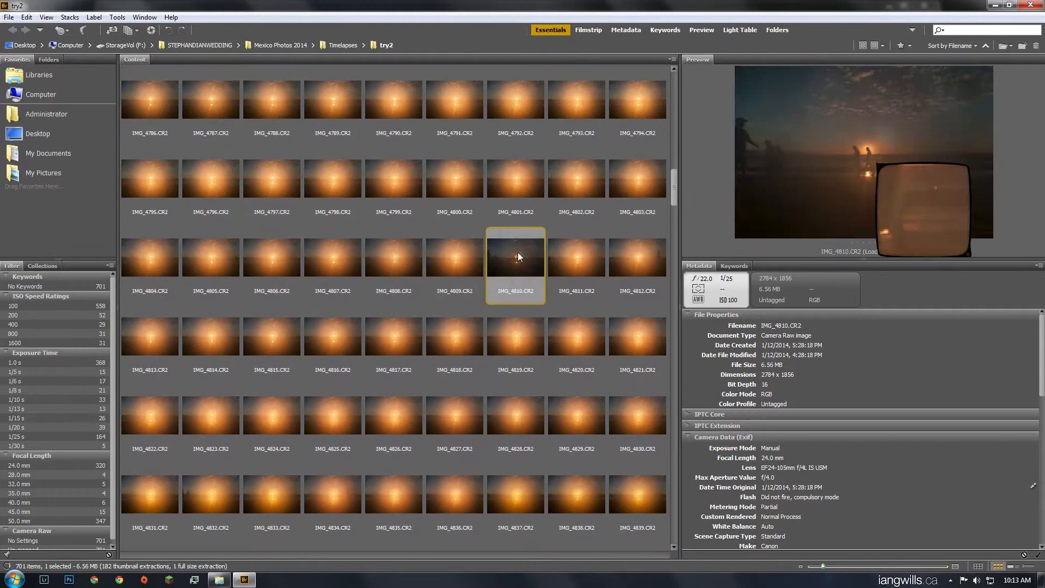
{"action": "left_click", "coordinate": [458, 260]}
{"action": "left_click_drag", "start_coordinate": [907, 181], "coordinate": [900, 169]}
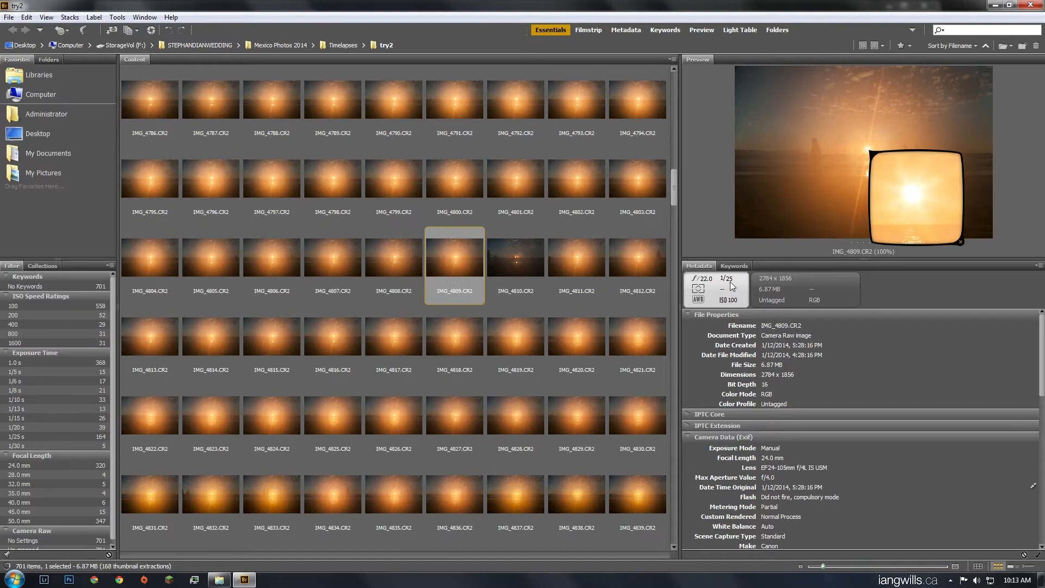
Preview sample frames down the sequence from IMG_4892.CR2 to IMG_5027.CR2 to check how the exposure changes.
{"action": "left_click_drag", "start_coordinate": [676, 181], "coordinate": [676, 237]}
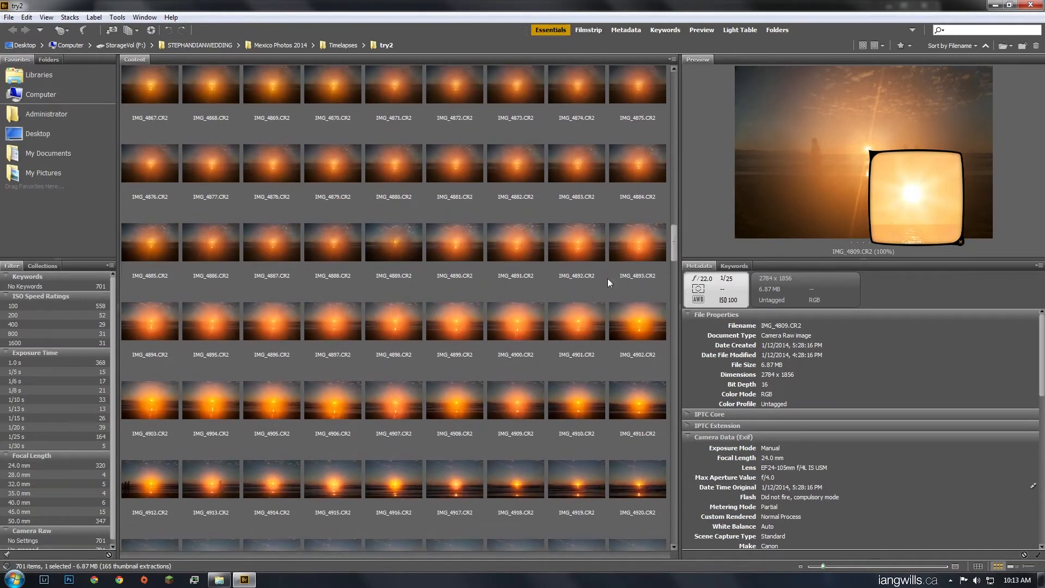
{"action": "left_click", "coordinate": [569, 245]}
{"action": "left_click", "coordinate": [583, 321]}
{"action": "left_click", "coordinate": [582, 400]}
{"action": "left_click", "coordinate": [576, 479]}
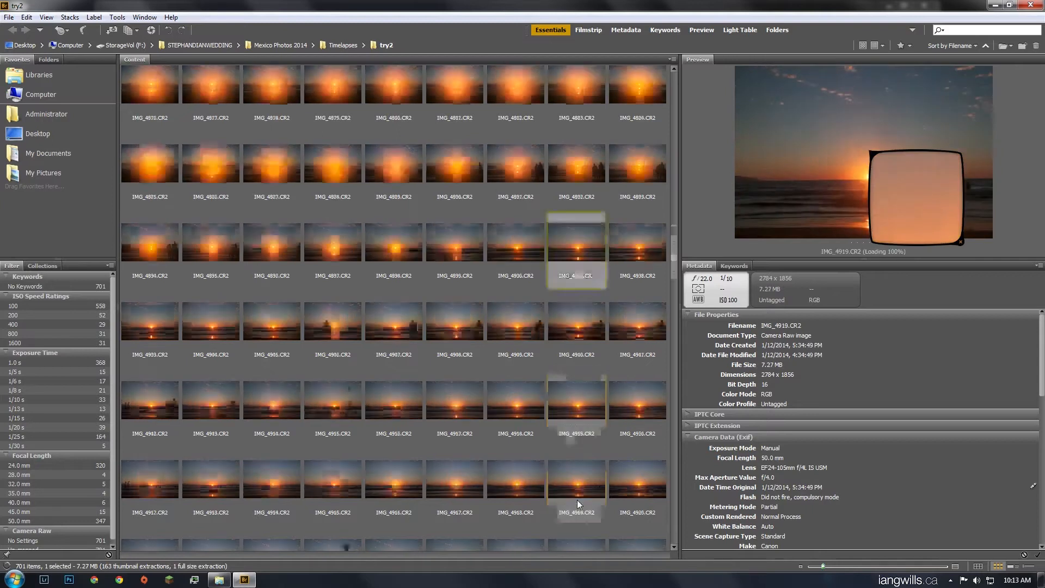
{"action": "scroll", "coordinate": [576, 500], "scroll_direction": "down", "scroll_amount": 3}
{"action": "left_click", "coordinate": [563, 407]}
{"action": "scroll", "coordinate": [570, 390], "scroll_direction": "down", "scroll_amount": 3}
{"action": "left_click", "coordinate": [570, 390]}
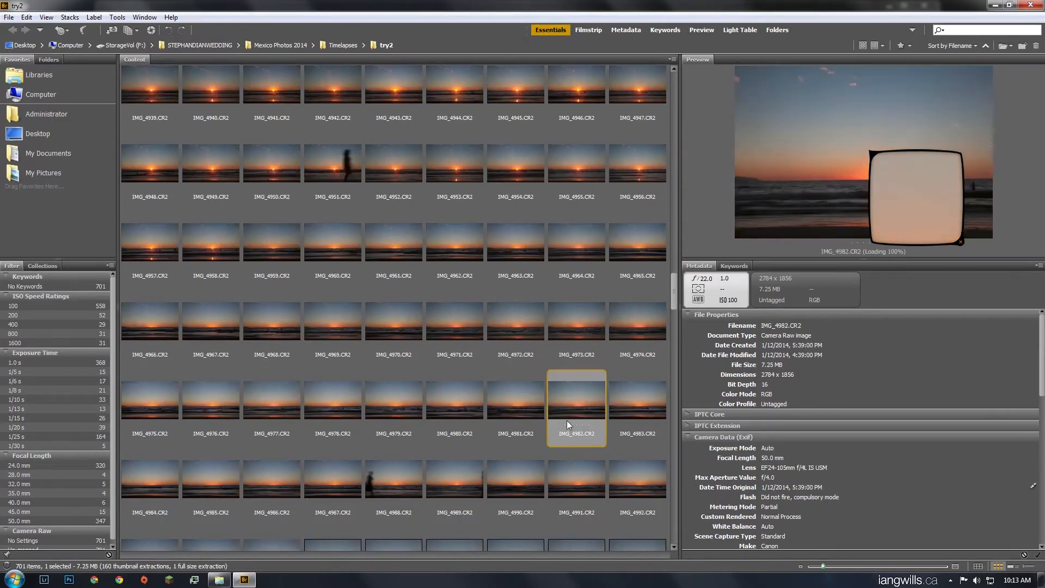
{"action": "scroll", "coordinate": [566, 420], "scroll_direction": "down", "scroll_amount": 2}
{"action": "left_click", "coordinate": [567, 420]}
{"action": "scroll", "coordinate": [567, 436], "scroll_direction": "down", "scroll_amount": 3}
{"action": "left_click", "coordinate": [567, 437]}
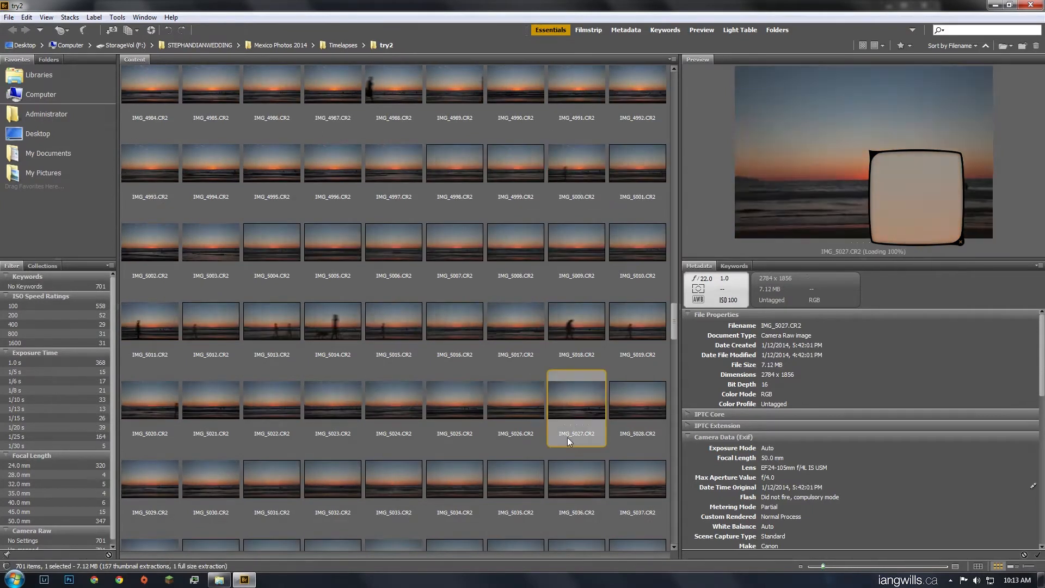
Preview later sample frames including IMG_5108 and IMG_5198, and compare the adjacent frames IMG_5269 and IMG_5268.
{"action": "scroll", "coordinate": [573, 422], "scroll_direction": "down", "scroll_amount": 4}
{"action": "scroll", "coordinate": [573, 414], "scroll_direction": "down", "scroll_amount": 5}
{"action": "left_click", "coordinate": [575, 414]}
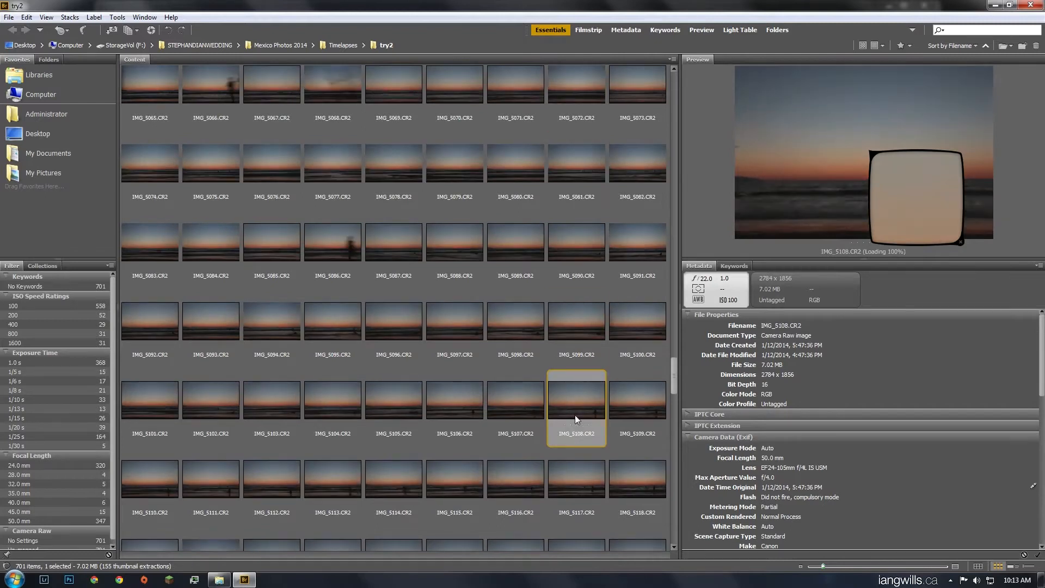
{"action": "scroll", "coordinate": [574, 415], "scroll_direction": "down", "scroll_amount": 5}
{"action": "scroll", "coordinate": [575, 417], "scroll_direction": "down", "scroll_amount": 5}
{"action": "left_click", "coordinate": [575, 416]}
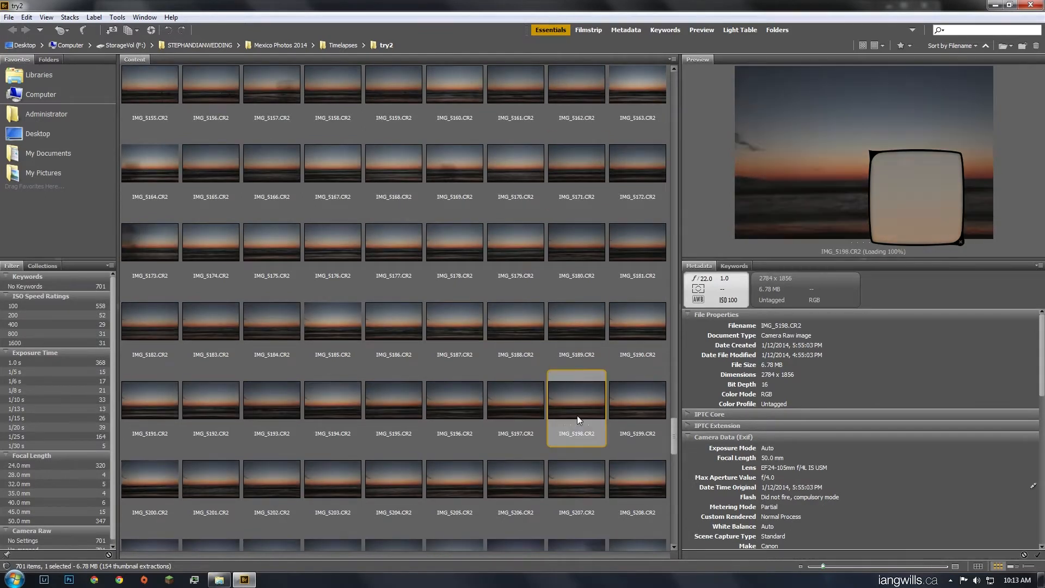
{"action": "scroll", "coordinate": [576, 416], "scroll_direction": "down", "scroll_amount": 8}
{"action": "left_click", "coordinate": [577, 416]}
{"action": "scroll", "coordinate": [576, 408], "scroll_direction": "down", "scroll_amount": 2}
{"action": "left_click", "coordinate": [511, 236]}
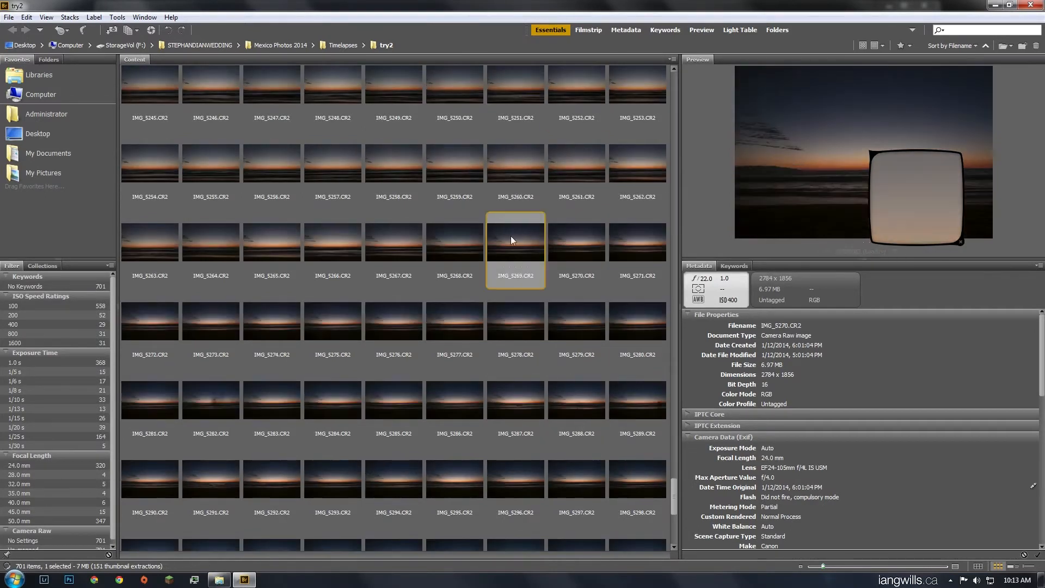
{"action": "left_click", "coordinate": [463, 252]}
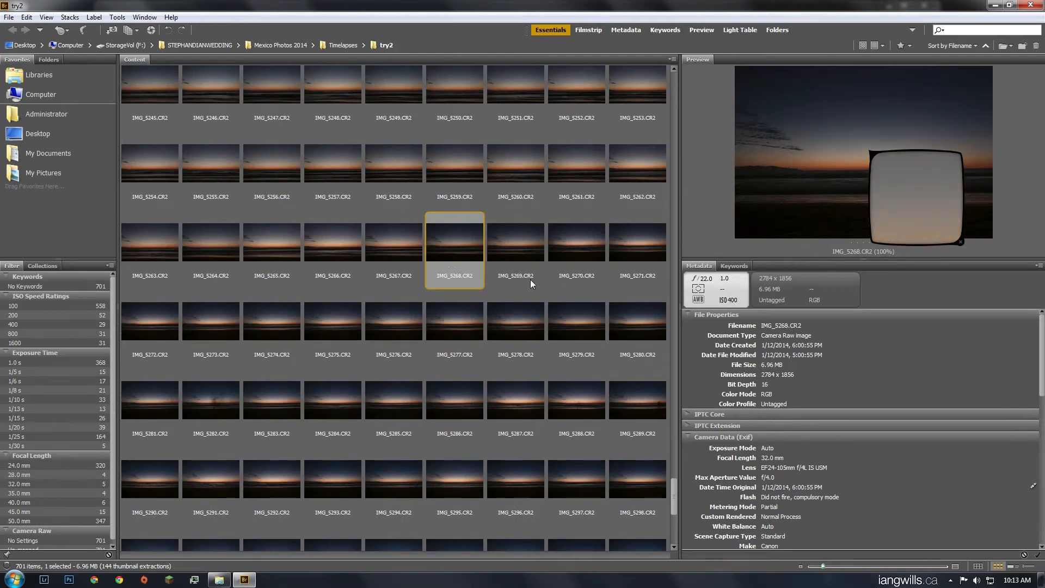
Return to the start of the sequence, preview IMG_4649.CR2 and inspect the sun, sky and beach with the loupe.
{"action": "scroll", "coordinate": [530, 279], "scroll_direction": "up", "scroll_amount": 20}
{"action": "left_click_drag", "start_coordinate": [675, 353], "coordinate": [661, 70]}
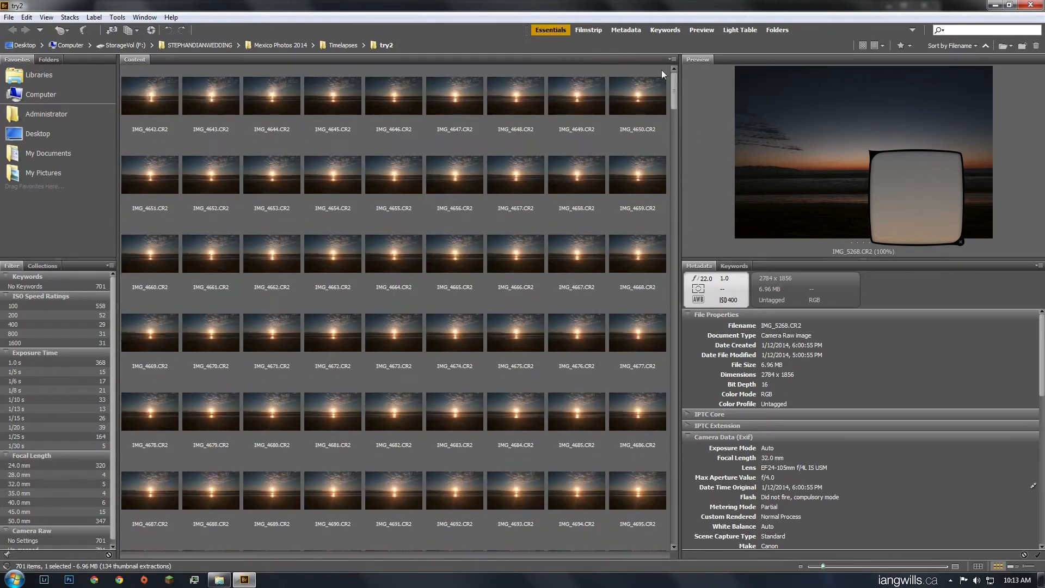
{"action": "left_click", "coordinate": [560, 108]}
{"action": "left_click", "coordinate": [942, 180]}
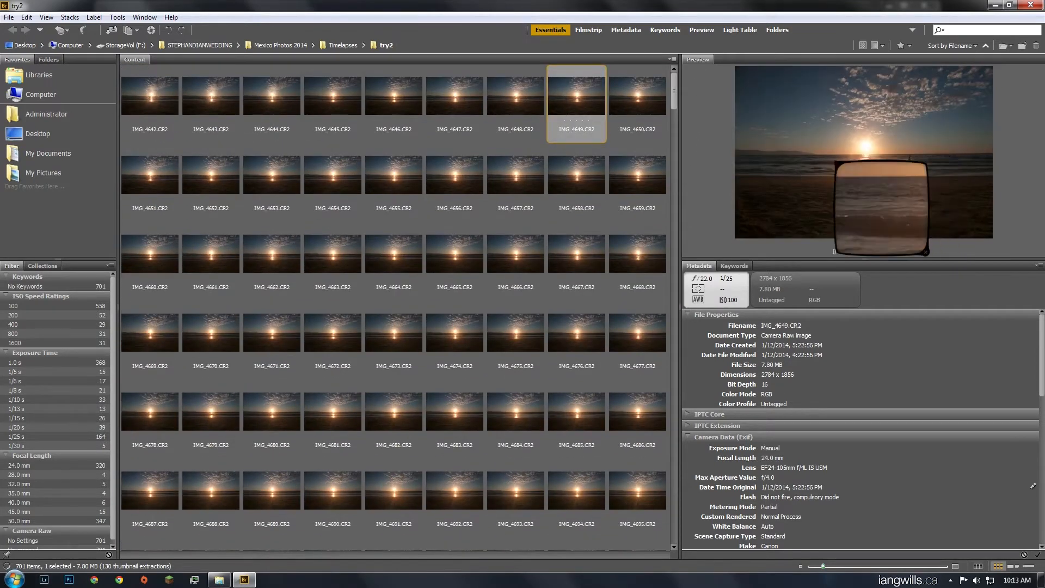
{"action": "left_click_drag", "start_coordinate": [786, 191], "coordinate": [867, 121]}
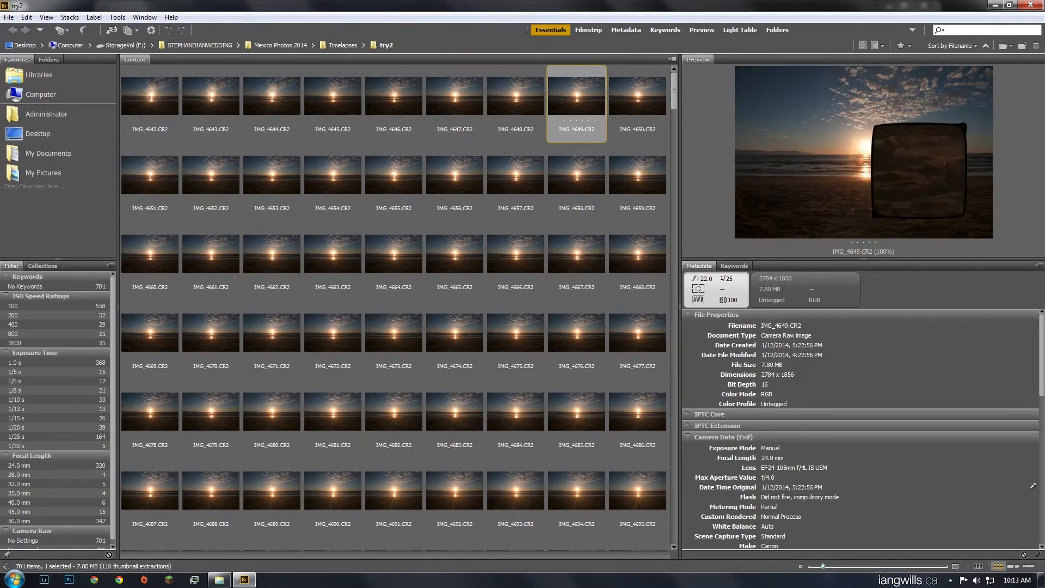
{"action": "left_click", "coordinate": [800, 136]}
{"action": "left_click", "coordinate": [903, 130]}
{"action": "left_click", "coordinate": [905, 130]}
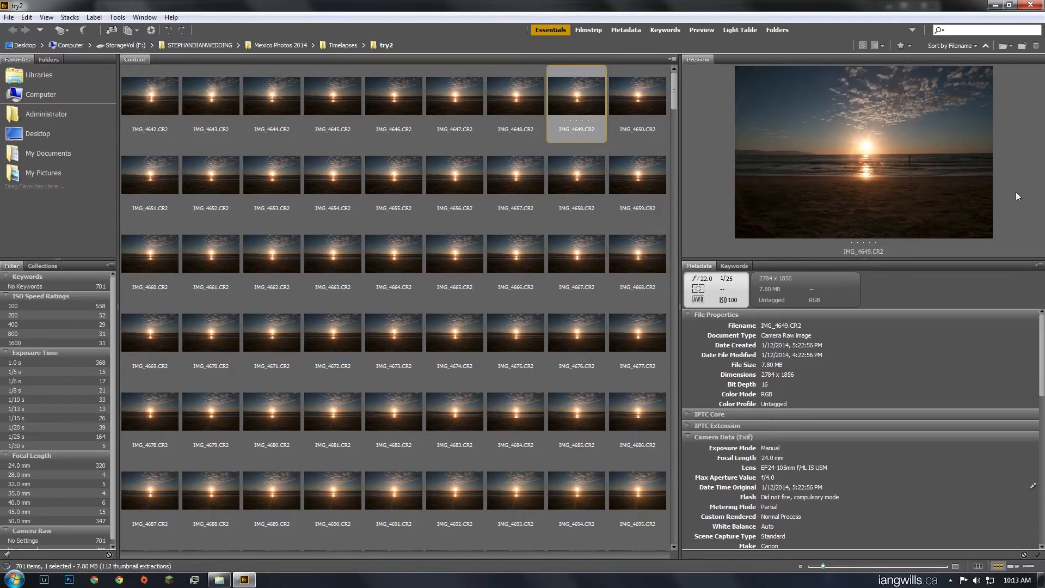
Open the first frame, IMG_4642.CR2, in Camera Raw and set its white balance to Daylight.
{"action": "left_click", "coordinate": [128, 100]}
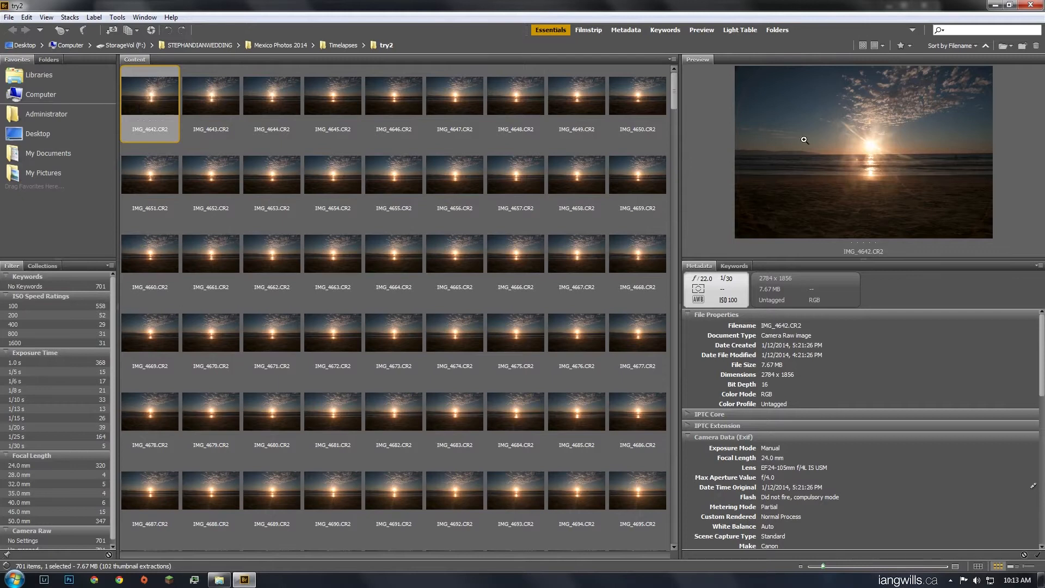
{"action": "mouse_move", "coordinate": [674, 80]}
{"action": "left_mouse_down"}
{"action": "mouse_move", "coordinate": [691, 440]}
{"action": "mouse_move", "coordinate": [684, 514]}
{"action": "mouse_move", "coordinate": [676, 82]}
{"action": "left_mouse_up"}
{"action": "right_click", "coordinate": [147, 83]}
{"action": "left_click", "coordinate": [184, 113]}
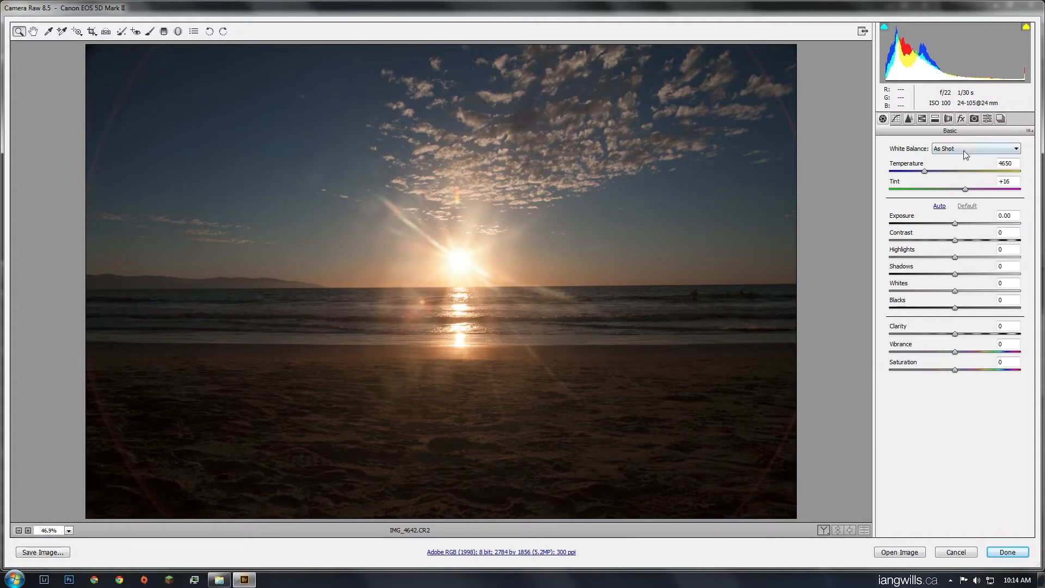
{"action": "left_click", "coordinate": [964, 151]}
{"action": "left_click", "coordinate": [958, 173]}
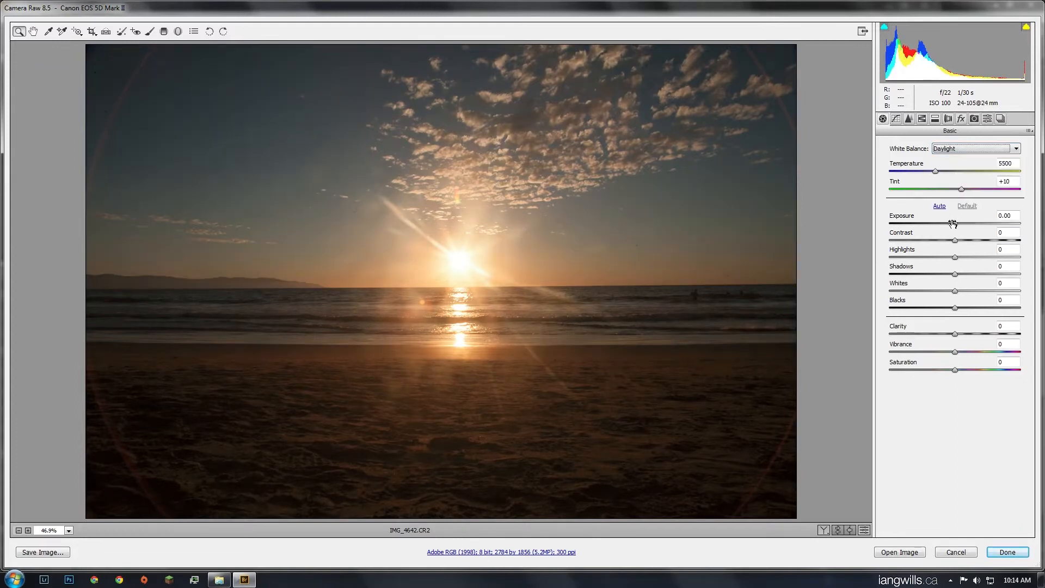
Set Exposure -0.15, Contrast +16, Highlights -48, Shadows +57, Whites -28, Blacks +50, Clarity +28, Vibrance +24 and Temperature 5400.
{"action": "left_click_drag", "start_coordinate": [955, 224], "coordinate": [937, 290]}
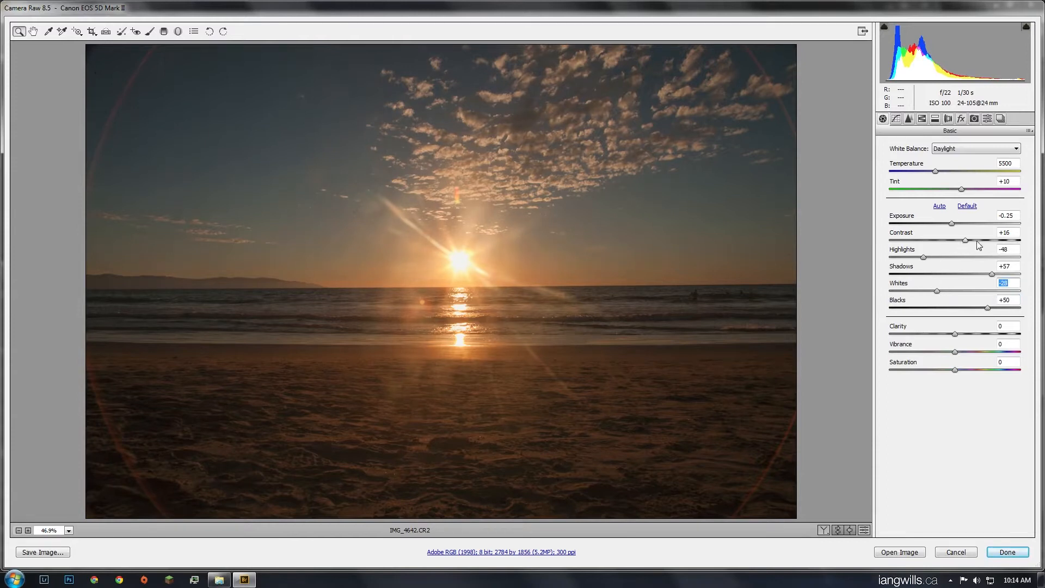
{"action": "left_click_drag", "start_coordinate": [977, 240], "coordinate": [952, 224]}
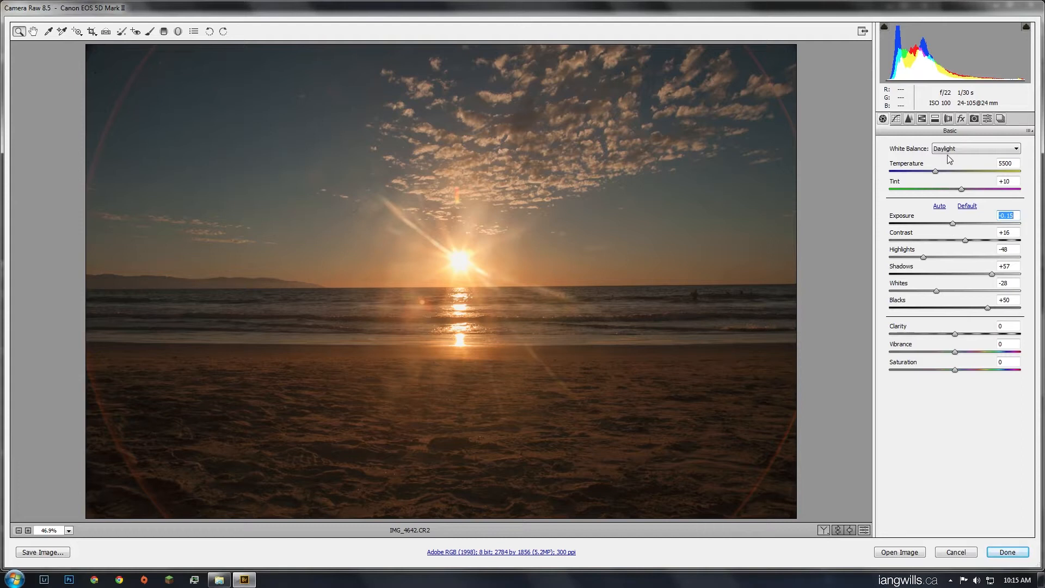
{"action": "left_click_drag", "start_coordinate": [954, 334], "coordinate": [971, 355]}
{"action": "left_click", "coordinate": [962, 353]}
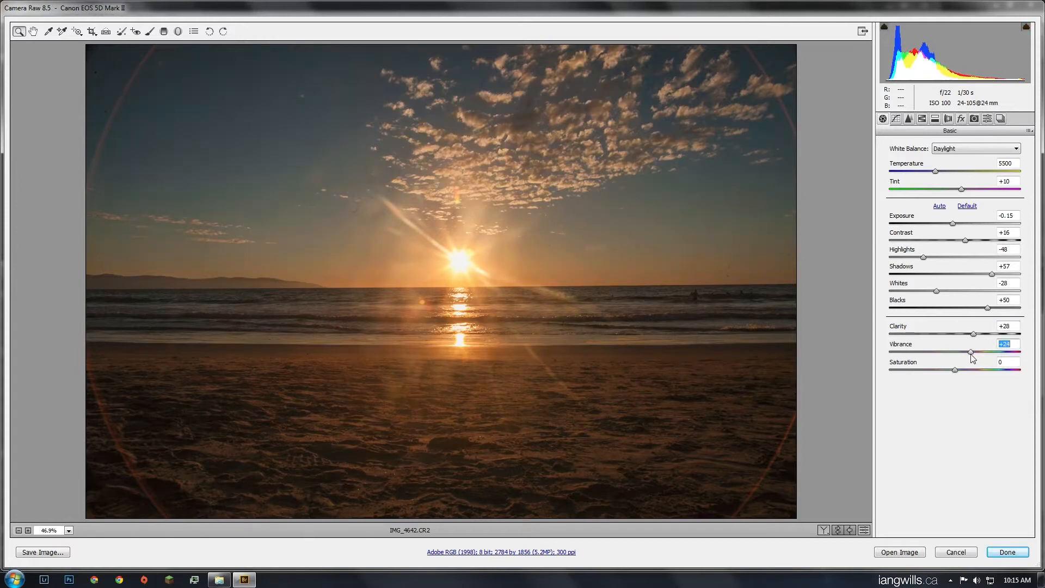
{"action": "left_click_drag", "start_coordinate": [936, 171], "coordinate": [934, 172]}
Straighten the photo along the sea horizon, redoing the tilted first attempt.
{"action": "left_click", "coordinate": [106, 31]}
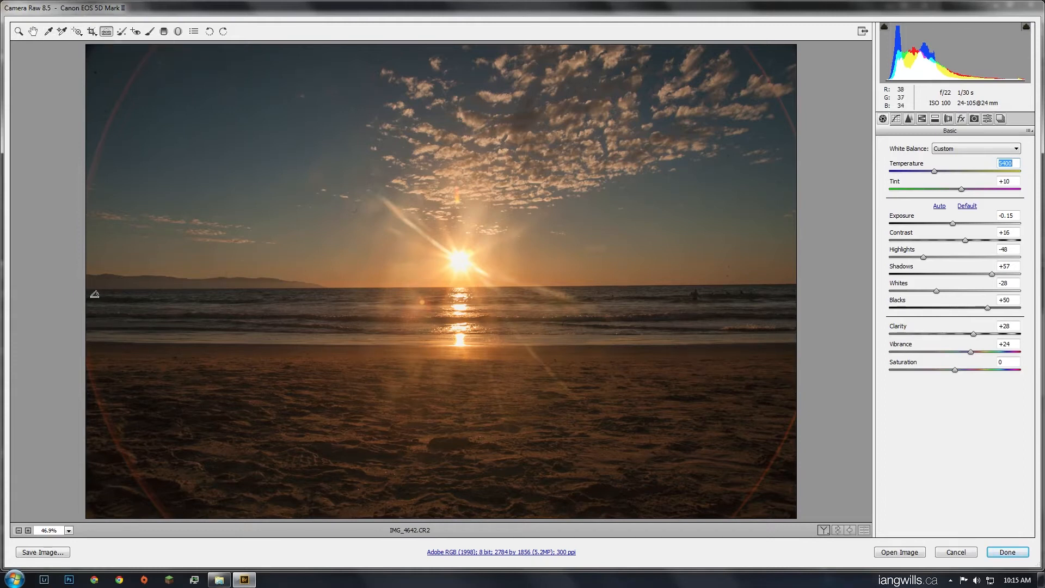
{"action": "mouse_move", "coordinate": [88, 294]}
{"action": "left_mouse_down"}
{"action": "mouse_move", "coordinate": [185, 290]}
{"action": "mouse_move", "coordinate": [154, 310]}
{"action": "left_mouse_up"}
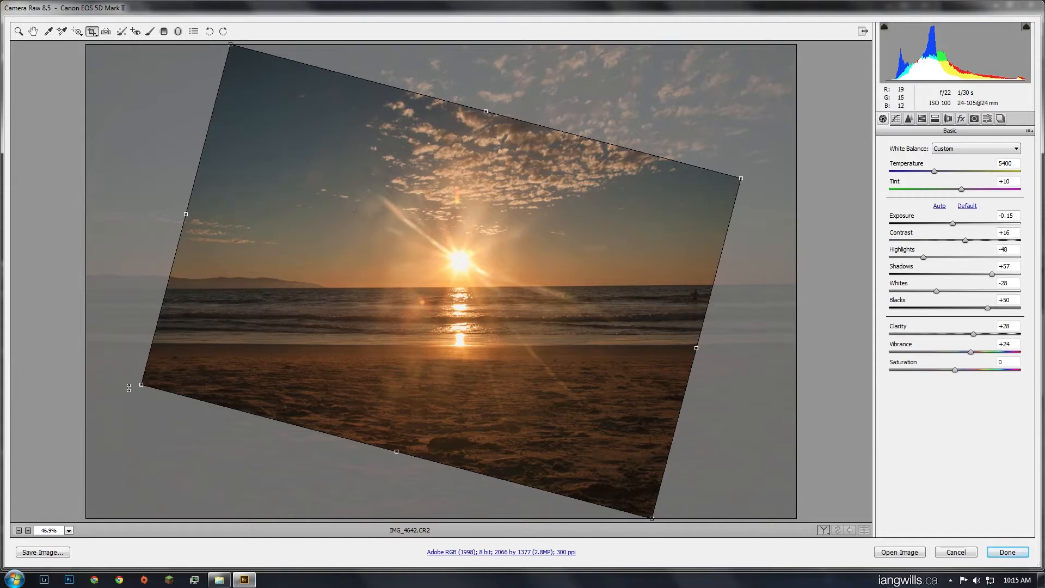
{"action": "left_click", "coordinate": [106, 31]}
{"action": "left_click_drag", "start_coordinate": [91, 285], "coordinate": [957, 286]}
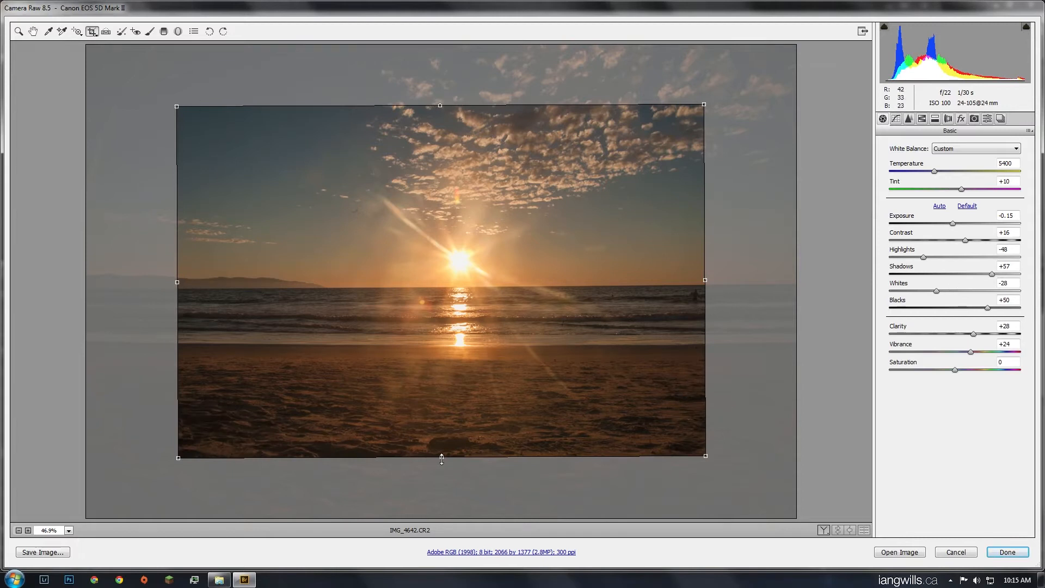
Expand the straightened crop on all four sides to nearly the full frame, about 2773 by 1817 pixels.
{"action": "left_click_drag", "start_coordinate": [441, 459], "coordinate": [459, 371]}
{"action": "left_click_drag", "start_coordinate": [440, 105], "coordinate": [458, 49]}
{"action": "left_click_drag", "start_coordinate": [705, 207], "coordinate": [795, 207]}
{"action": "left_click_drag", "start_coordinate": [178, 210], "coordinate": [87, 216]}
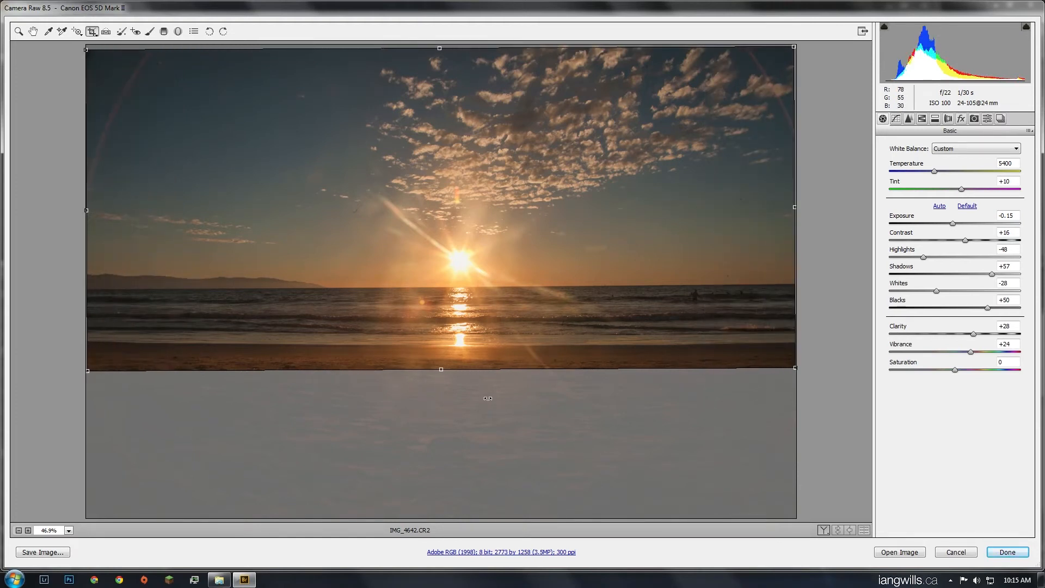
{"action": "left_click_drag", "start_coordinate": [442, 370], "coordinate": [459, 514]}
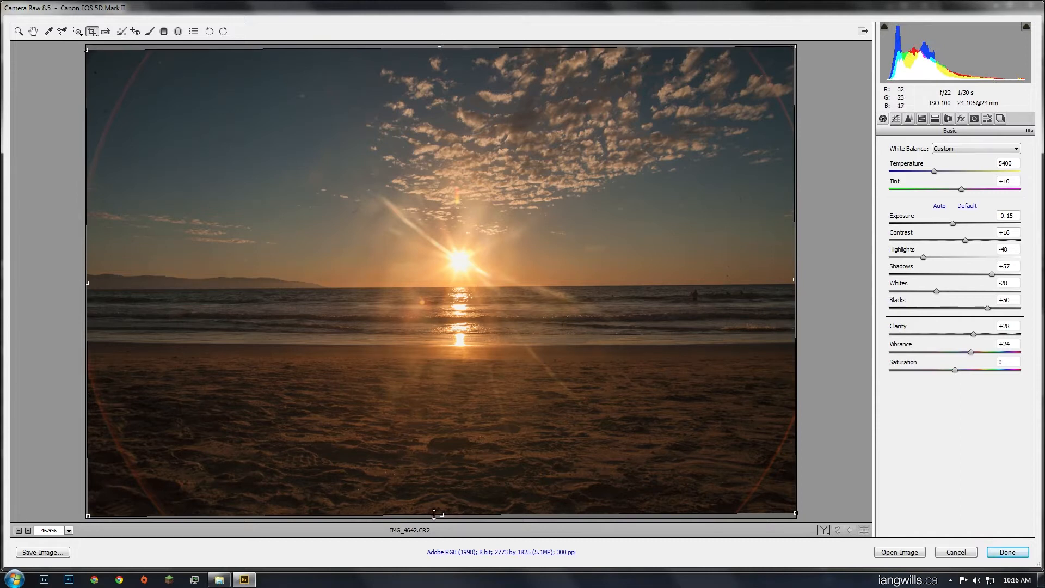
{"action": "left_click_drag", "start_coordinate": [442, 514], "coordinate": [443, 511]}
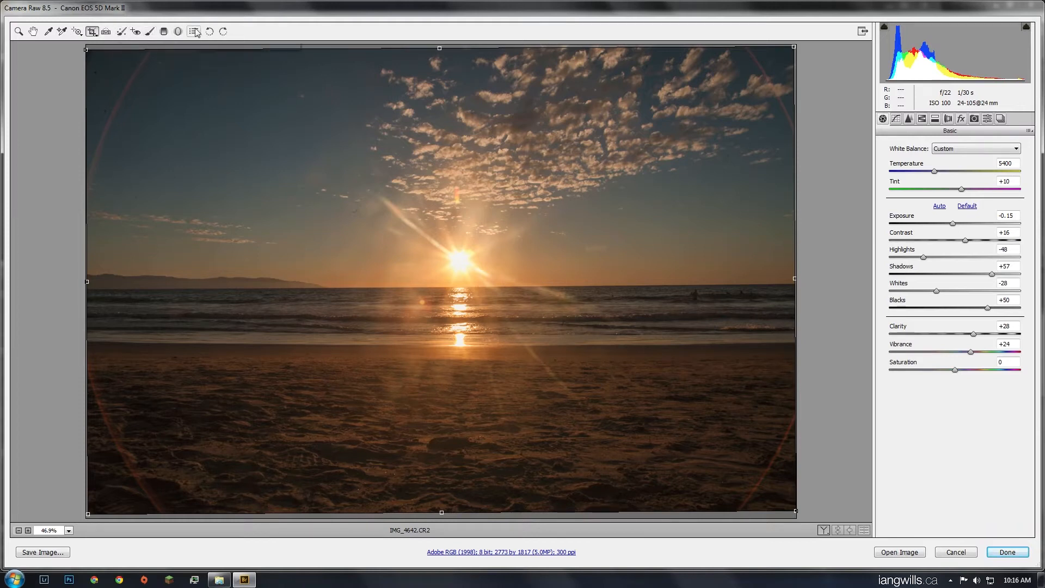
Add a vertical graduated filter from the upper sky to the lower sand with Exposure -0.50 and Contrast +3, and save the raw edits.
{"action": "left_click", "coordinate": [164, 31]}
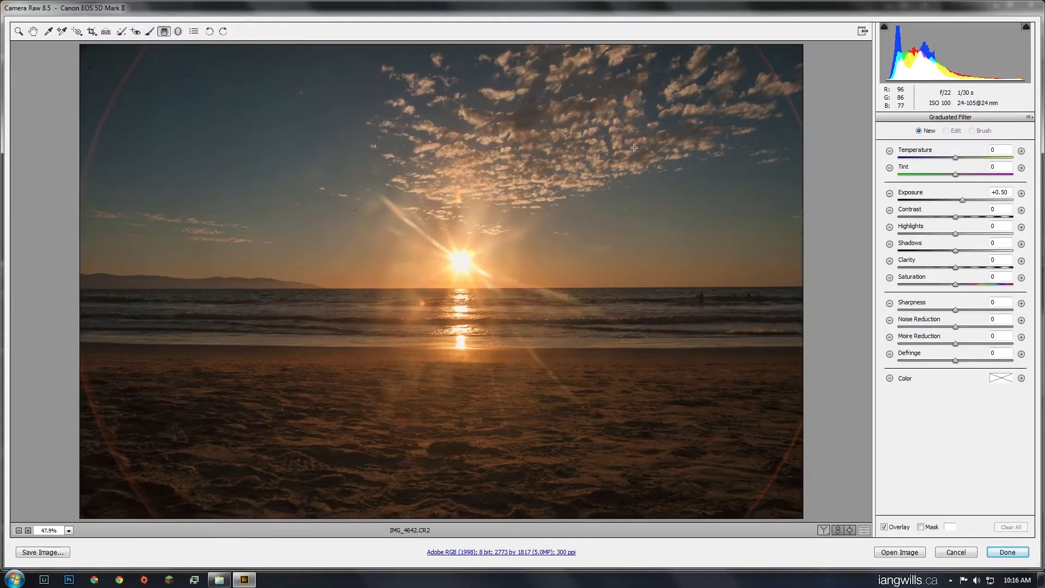
{"action": "left_click_drag", "start_coordinate": [451, 42], "coordinate": [453, 437]}
{"action": "left_click_drag", "start_coordinate": [962, 200], "coordinate": [960, 225]}
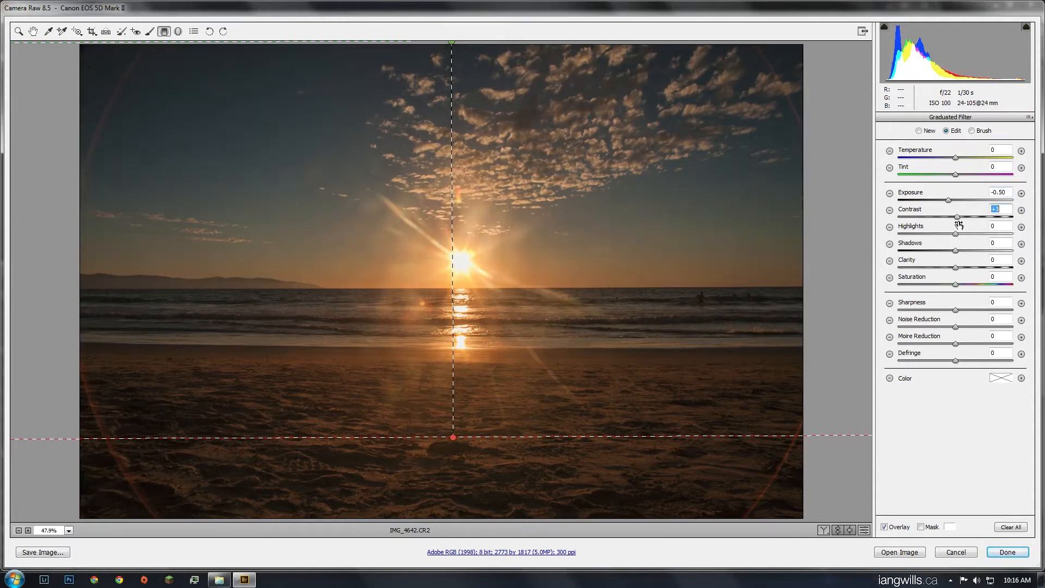
{"action": "left_click_drag", "start_coordinate": [456, 441], "coordinate": [459, 510]}
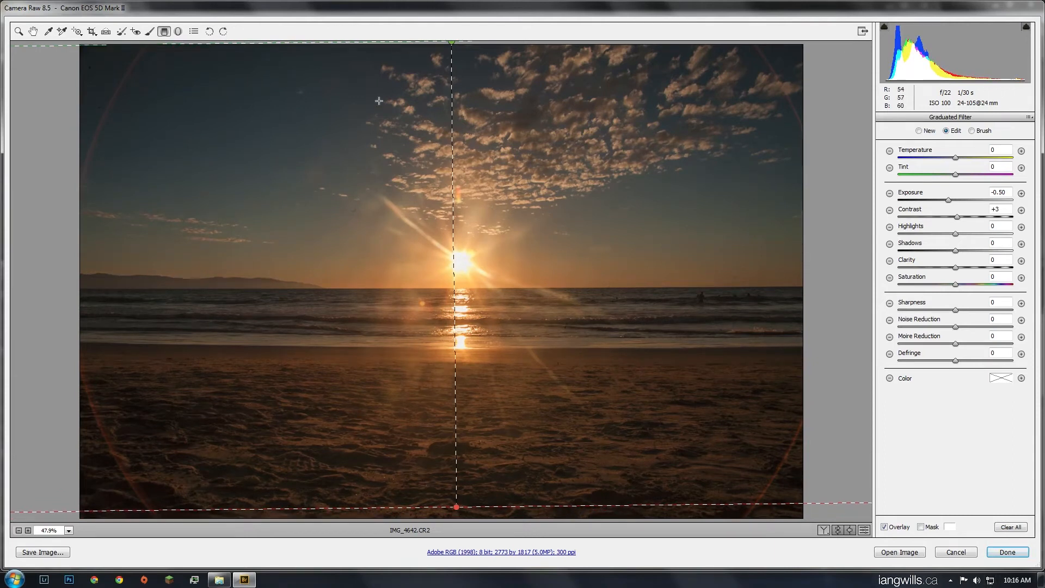
{"action": "left_click_drag", "start_coordinate": [453, 46], "coordinate": [459, 91]}
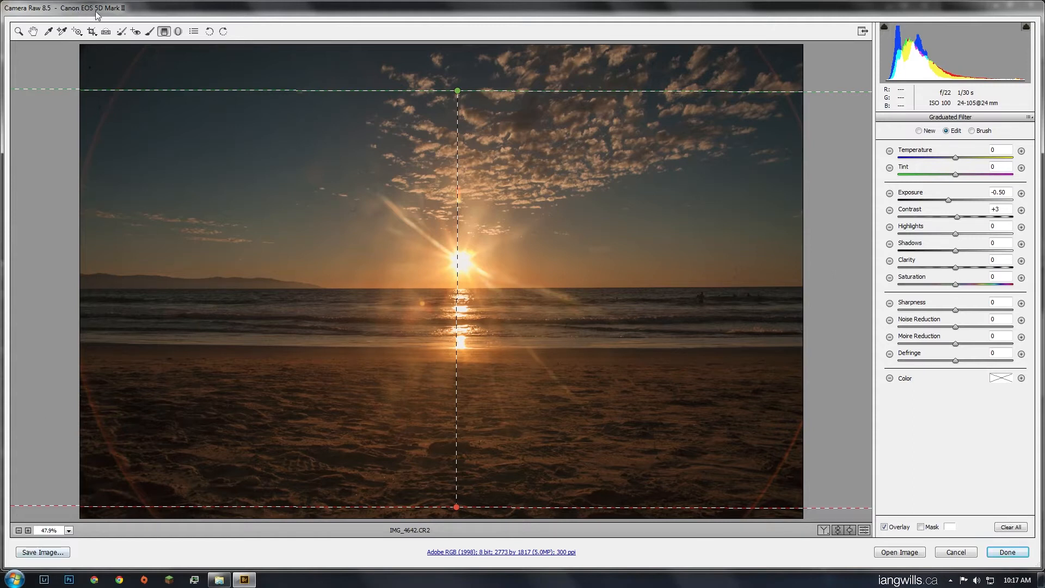
{"action": "left_click", "coordinate": [1006, 553]}
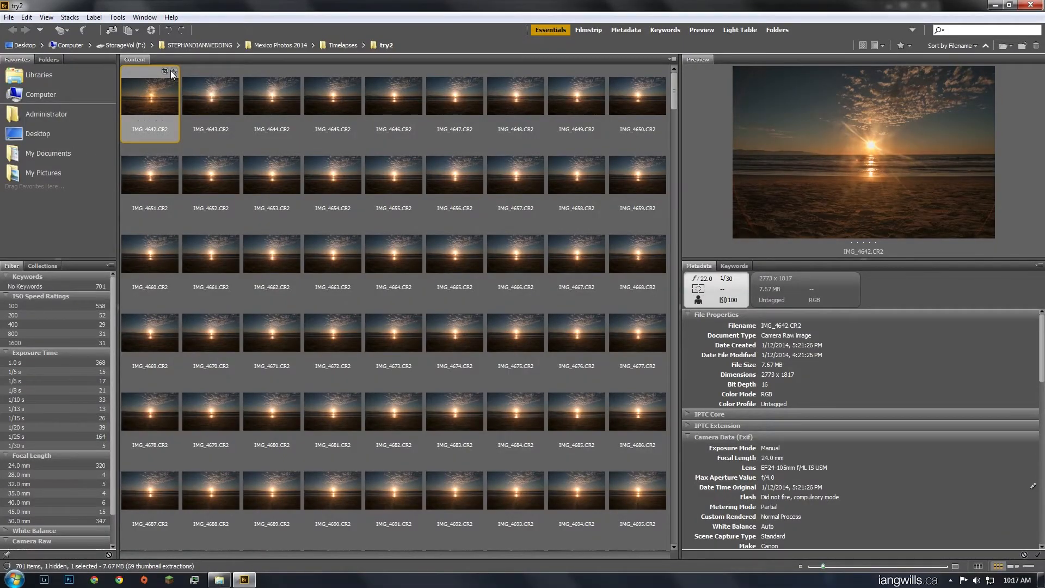
Compare the edited IMG_4642.CR2 with the unedited neighbouring IMG_4643.CR2 in the preview.
{"action": "left_click", "coordinate": [200, 86]}
{"action": "left_click", "coordinate": [161, 96]}
{"action": "left_click", "coordinate": [223, 94]}
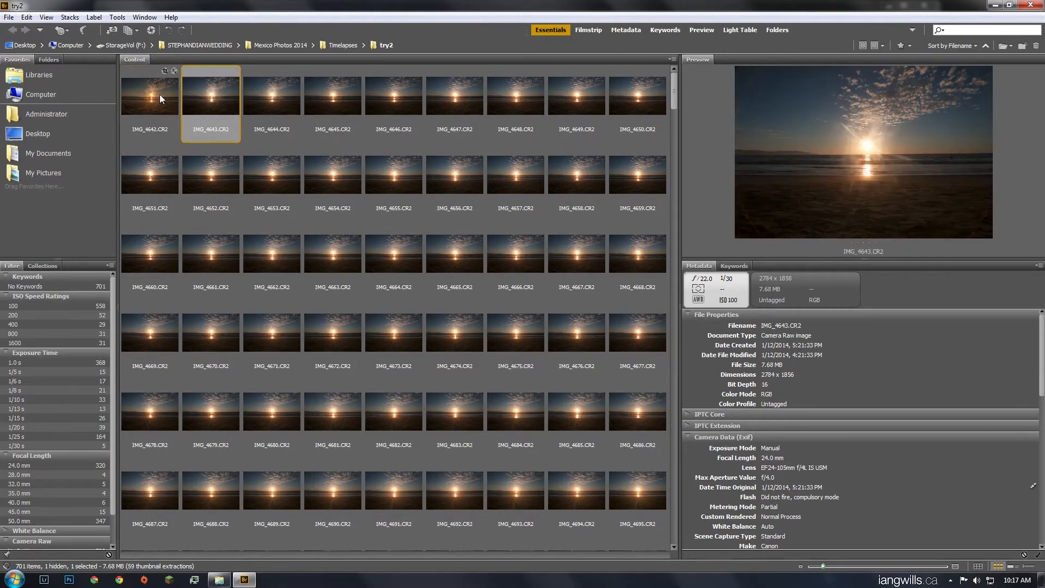
{"action": "left_click", "coordinate": [154, 92]}
{"action": "left_click", "coordinate": [217, 87]}
Copy the develop settings of the edited frame IMG_4642.CR2.
{"action": "left_click", "coordinate": [164, 84]}
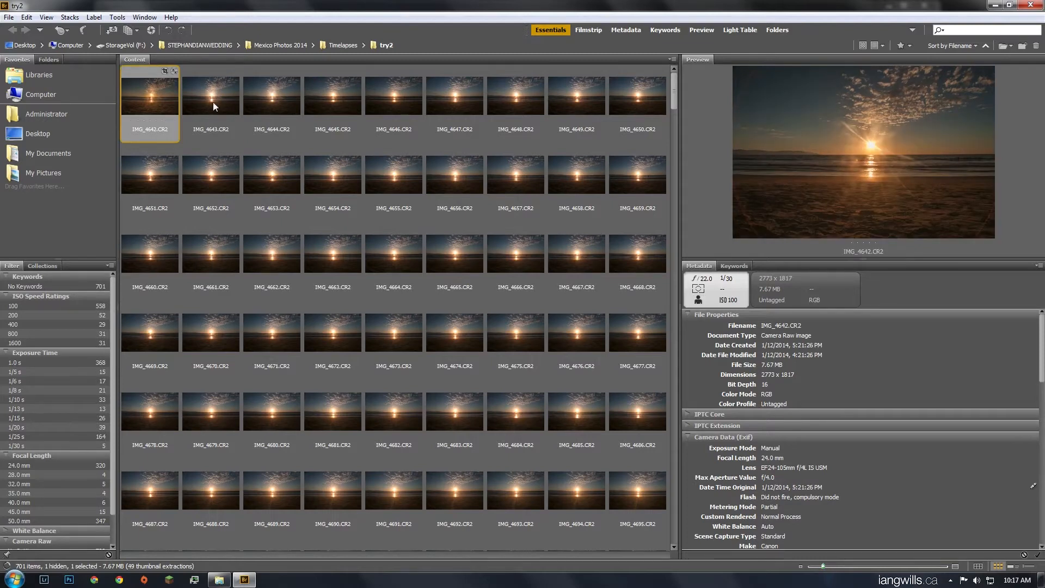
{"action": "right_click", "coordinate": [165, 87]}
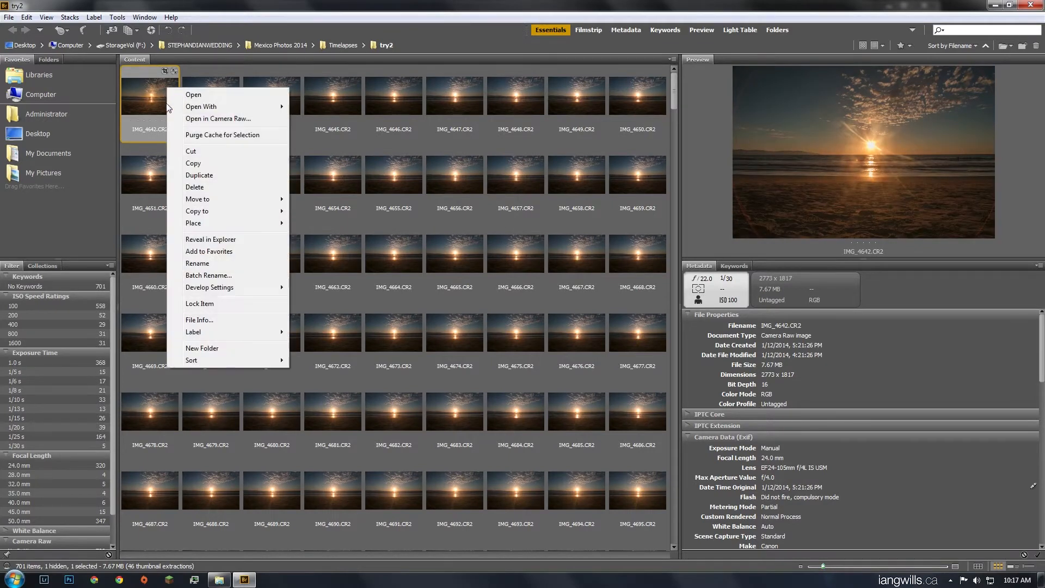
{"action": "mouse_move", "coordinate": [188, 291]}
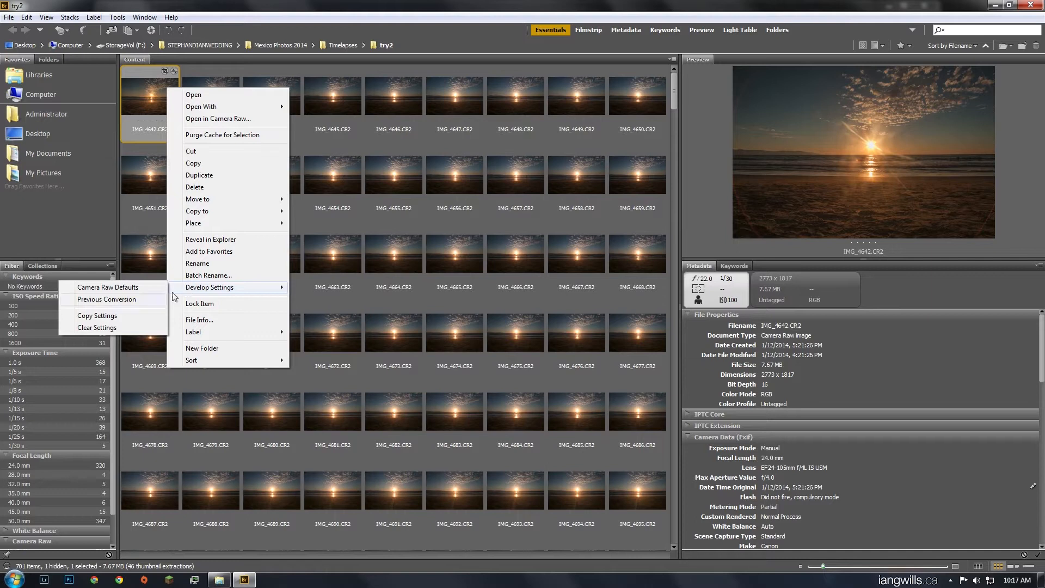
{"action": "left_click", "coordinate": [85, 316]}
Paste the copied develop settings onto all photos in the folder, with Crop included.
{"action": "left_click", "coordinate": [211, 91]}
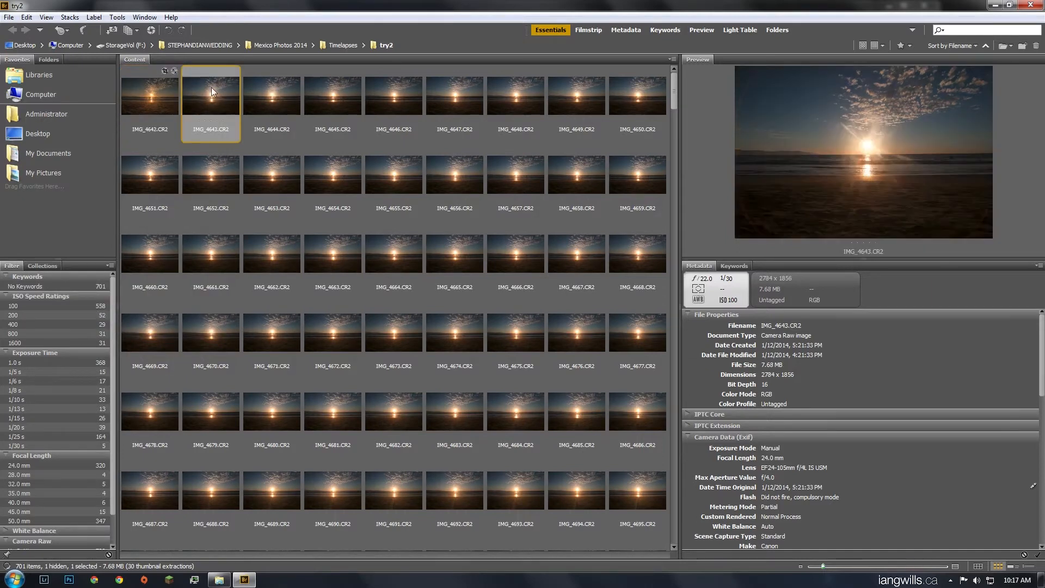
{"action": "key", "text": "ctrl+a"}
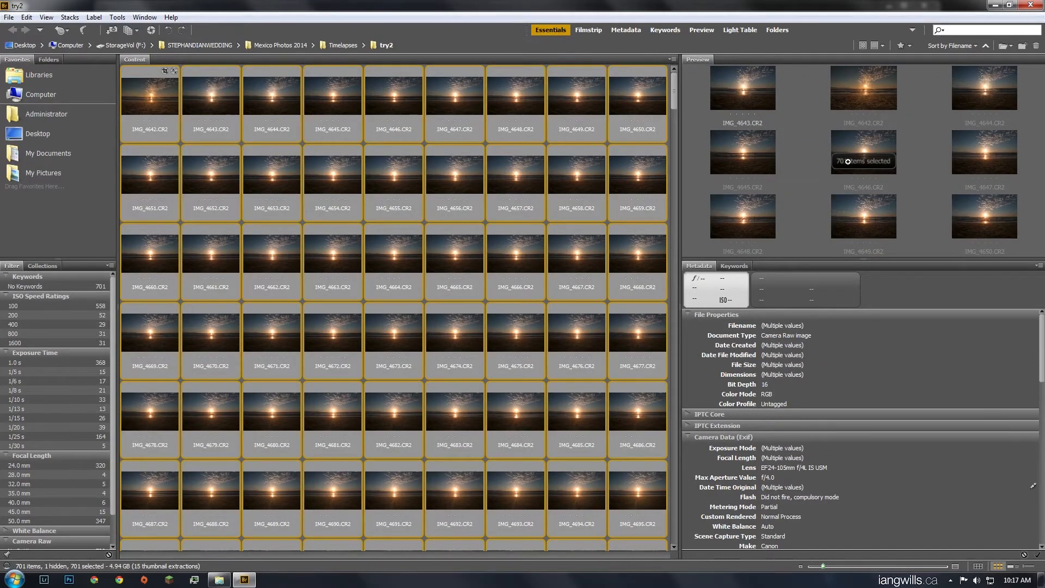
{"action": "right_click", "coordinate": [218, 98]}
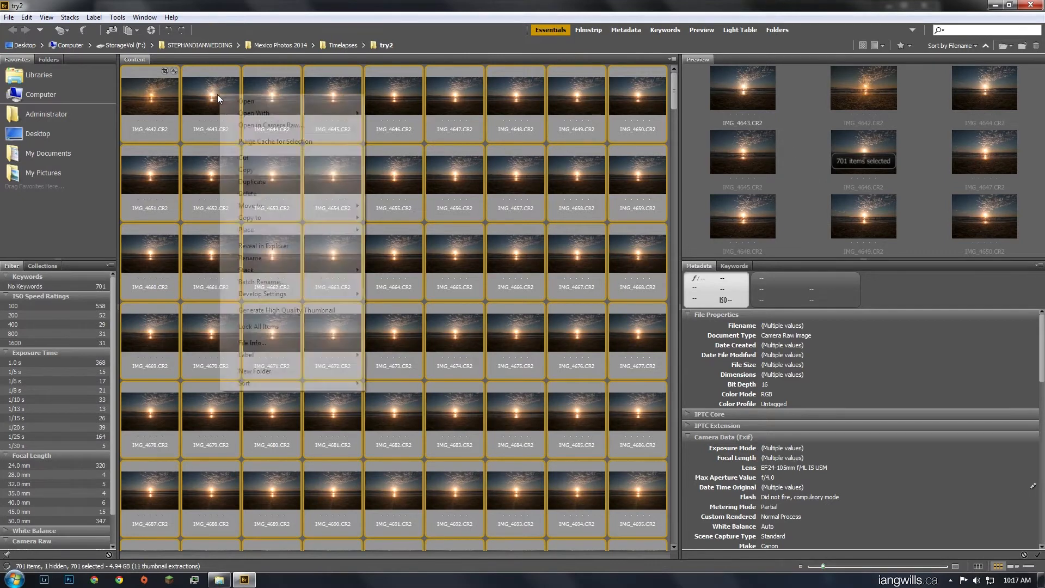
{"action": "mouse_move", "coordinate": [332, 295]}
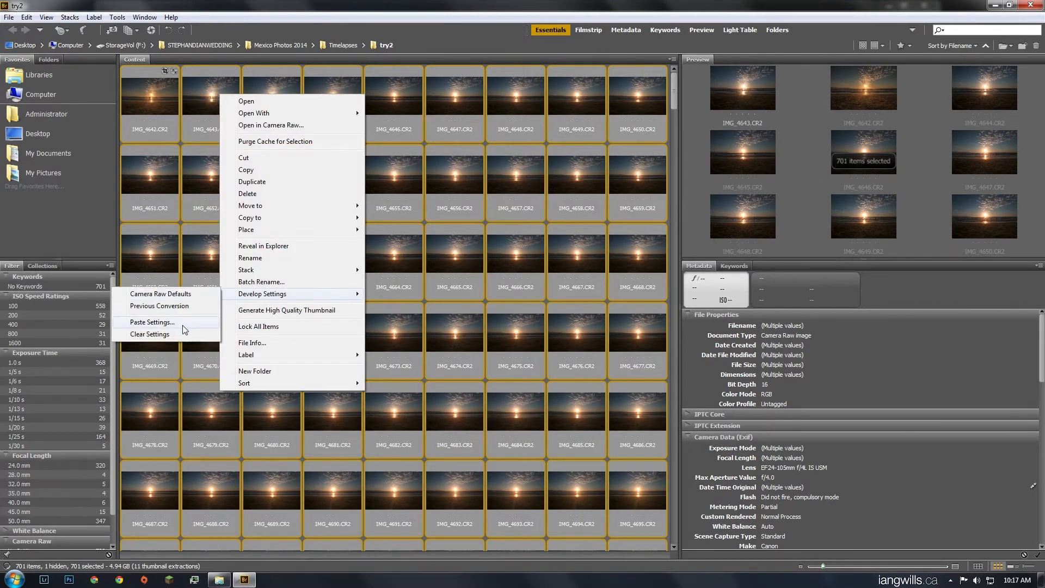
{"action": "left_click", "coordinate": [152, 322]}
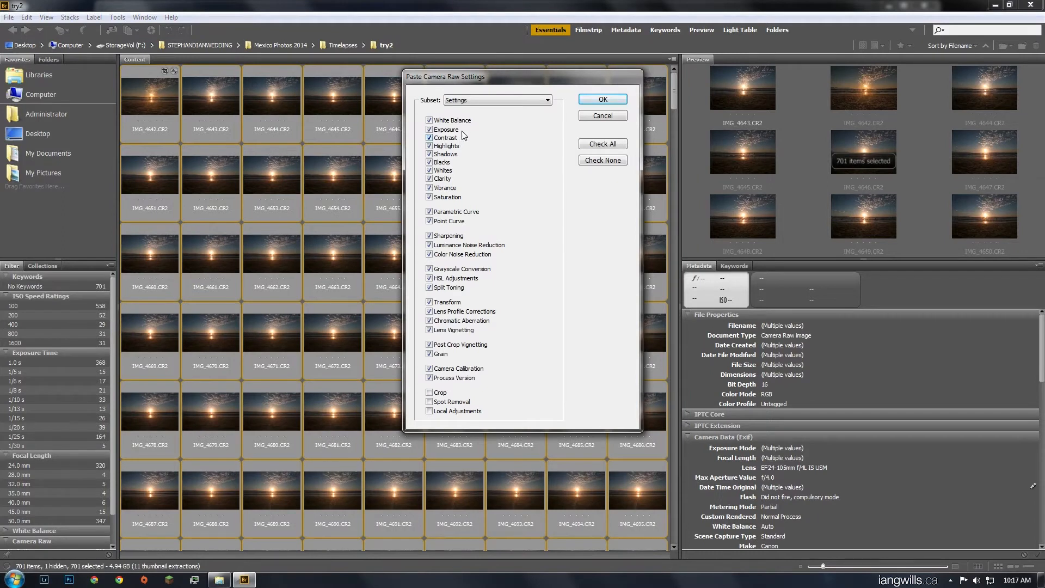
{"action": "left_click", "coordinate": [437, 393]}
{"action": "left_click", "coordinate": [606, 99]}
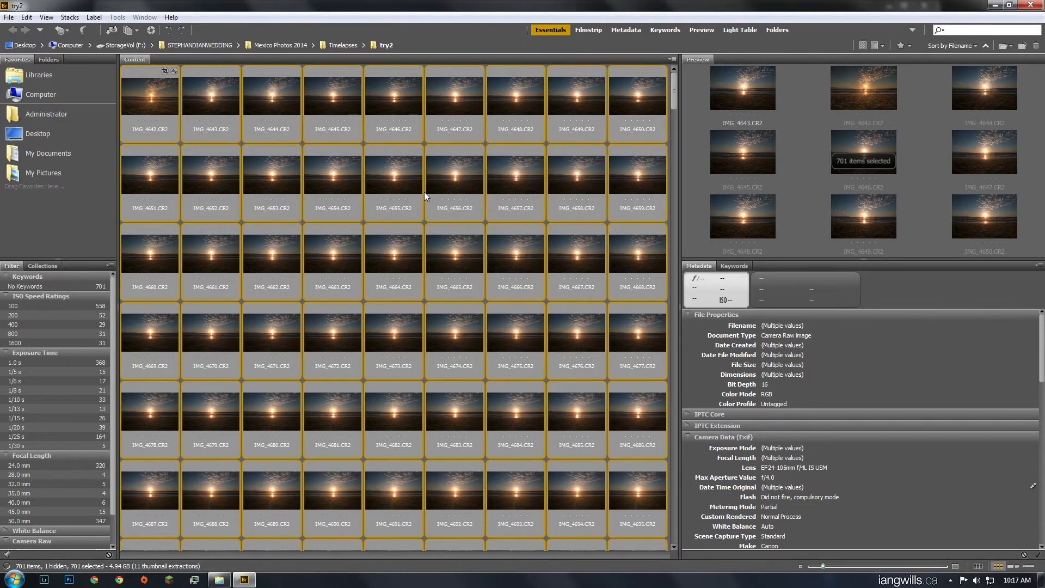
Step through the frames from IMG_4643.CR2 to IMG_4666.CR2 to check the pasted settings on the sequence.
{"action": "left_click", "coordinate": [224, 97]}
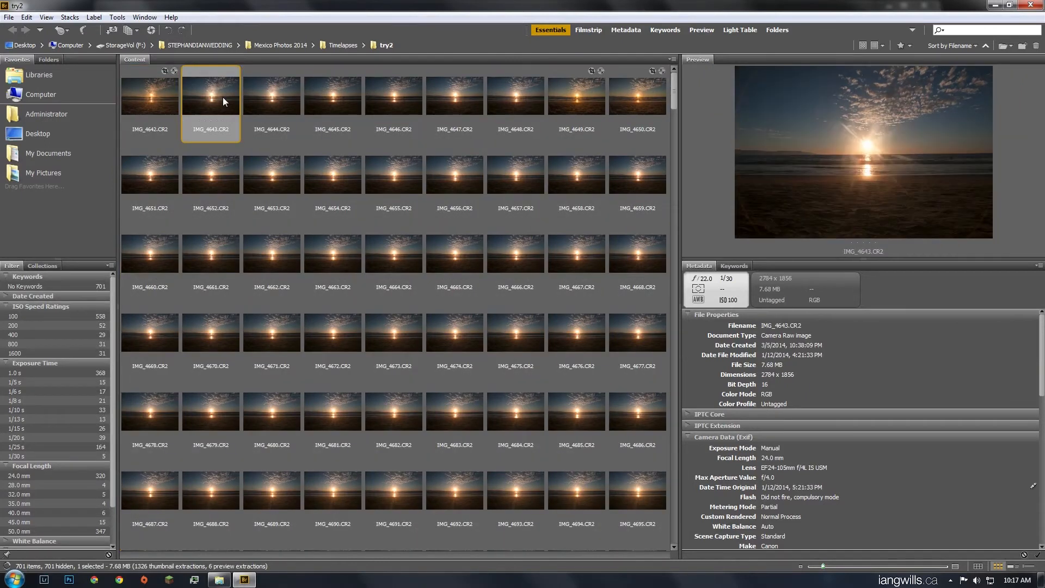
{"action": "key", "text": "Right"}
{"action": "key", "text": "Right"}
{"action": "key", "text": "Right"}
{"action": "key", "text": "Right"}
{"action": "key", "text": "Right"}
{"action": "key", "text": "Right"}
{"action": "key", "text": "Right"}
{"action": "key", "text": "Right"}
{"action": "key", "text": "Right"}
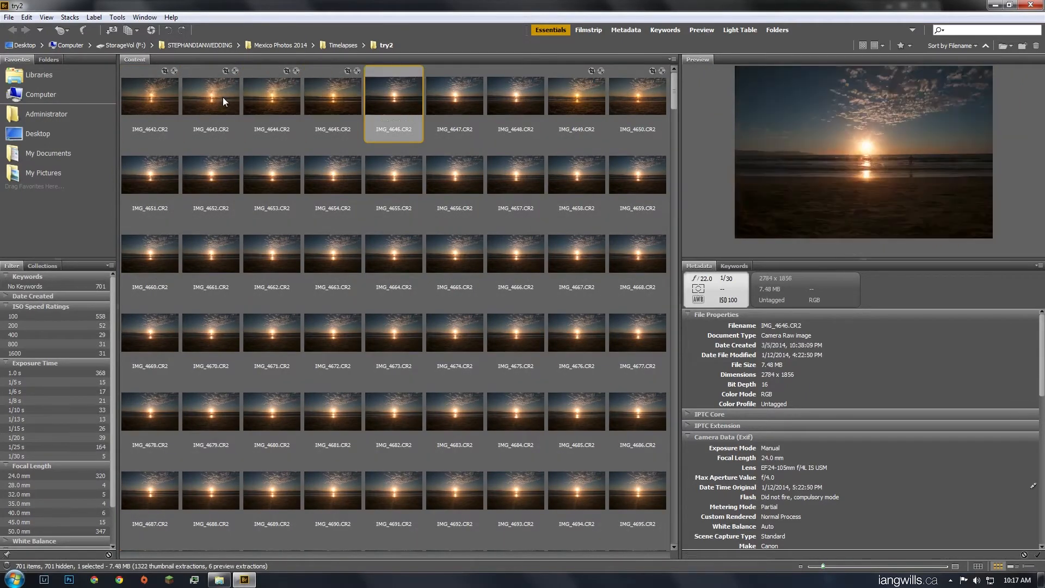
{"action": "key", "text": "Right"}
{"action": "key", "text": "Right"}
{"action": "key", "text": "Right"}
{"action": "key", "text": "Right"}
{"action": "key", "text": "Right"}
{"action": "key", "text": "Right"}
{"action": "key", "text": "Right"}
{"action": "key", "text": "Right"}
{"action": "key", "text": "Right"}
{"action": "key", "text": "Right"}
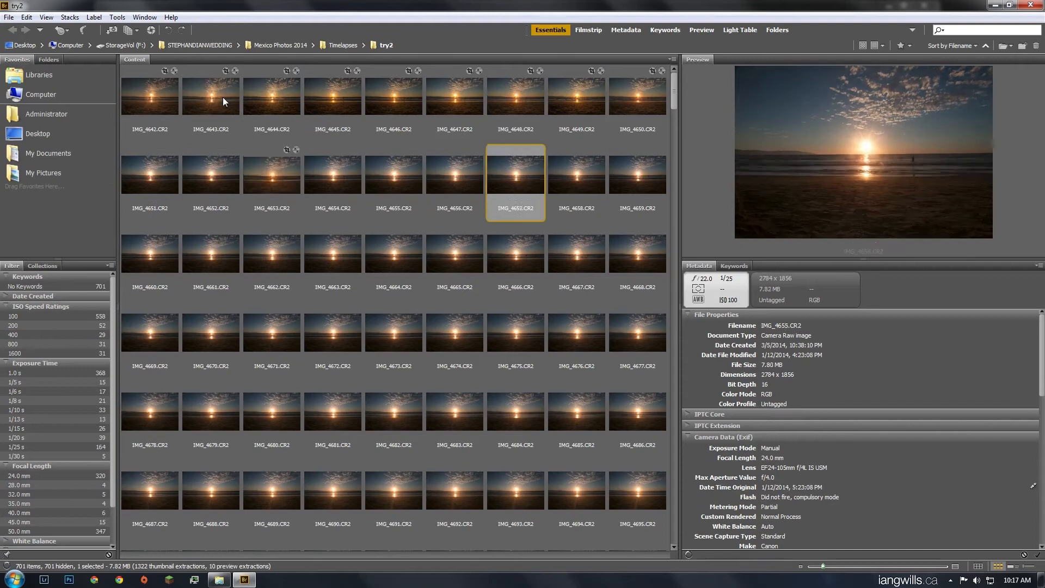
{"action": "key", "text": "Right"}
{"action": "key", "text": "Right"}
{"action": "key", "text": "Right"}
{"action": "key", "text": "Right"}
{"action": "key", "text": "Right"}
{"action": "key", "text": "Right"}
{"action": "key", "text": "Right"}
{"action": "key", "text": "Right"}
{"action": "key", "text": "Right"}
{"action": "key", "text": "Right"}
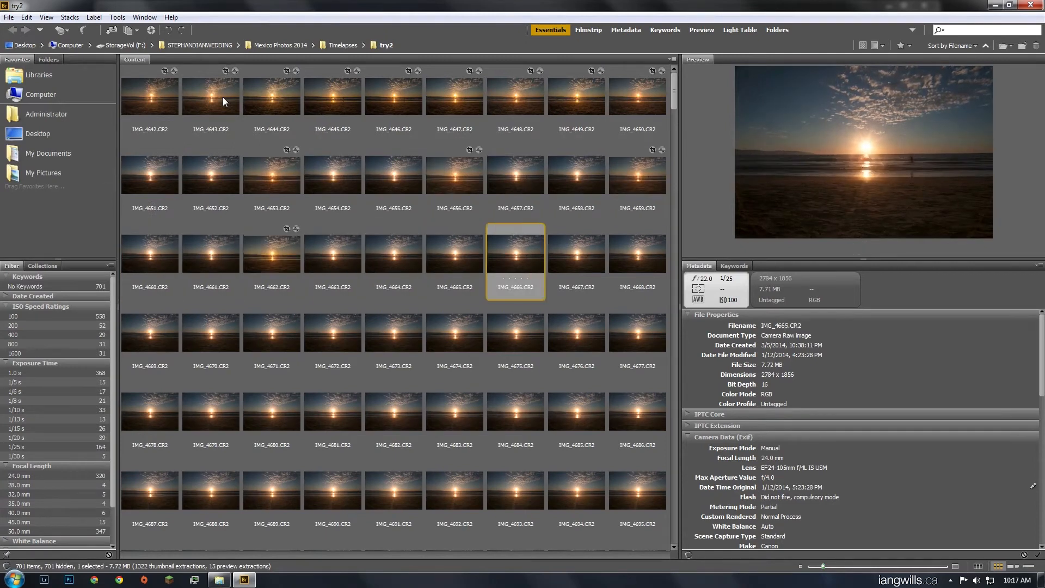
Step forward through the frames from IMG_4666.CR2 to IMG_4957.CR2, examining how the pasted settings look as the sun goes down.
{"action": "key", "text": "Right"}
{"action": "key", "text": "Right"}
{"action": "key", "text": "Right"}
{"action": "key", "text": "Right"}
{"action": "key", "text": "Right"}
{"action": "key", "text": "Right"}
{"action": "key", "text": "Right"}
{"action": "key", "text": "Right"}
{"action": "key", "text": "Right"}
{"action": "key", "text": "Right"}
{"action": "key", "text": "Right"}
{"action": "key", "text": "Right"}
{"action": "key", "text": "Right"}
{"action": "key", "text": "Right"}
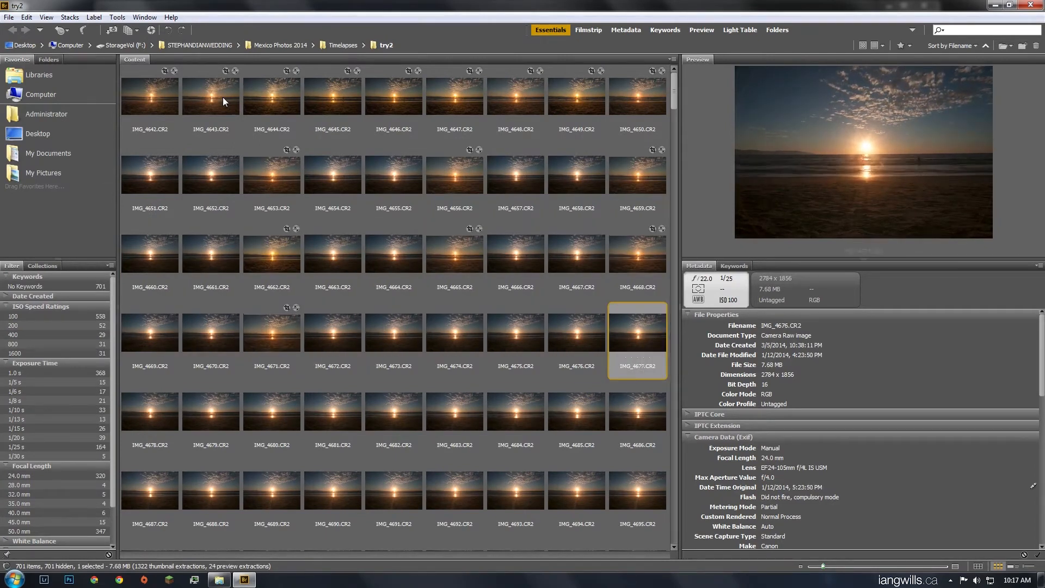
{"action": "key", "text": "Right"}
{"action": "key", "text": "Right"}
{"action": "key", "text": "Right"}
{"action": "key", "text": "Right"}
{"action": "key", "text": "Right"}
{"action": "key", "text": "Right"}
{"action": "key", "text": "Right"}
{"action": "key", "text": "Right"}
{"action": "key", "text": "Right"}
{"action": "key", "text": "Right"}
{"action": "key", "text": "Right"}
{"action": "key", "text": "Right"}
{"action": "key", "text": "Right"}
{"action": "key", "text": "Right"}
{"action": "key", "text": "Right"}
{"action": "key", "text": "Right"}
{"action": "key", "text": "Right"}
{"action": "key", "text": "Right"}
{"action": "key", "text": "Right"}
{"action": "key", "text": "Right"}
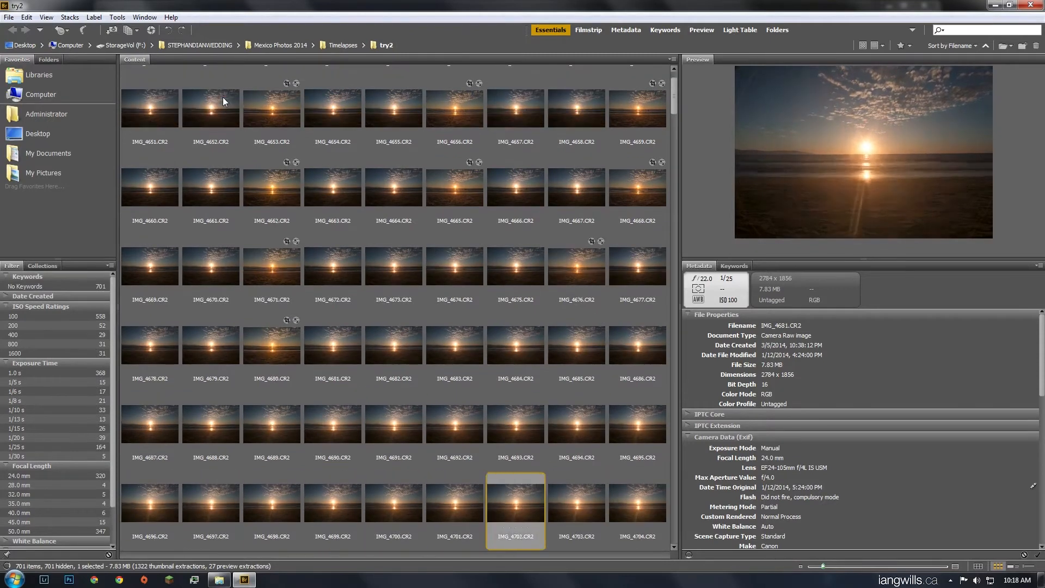
{"action": "key", "text": "Right"}
{"action": "key", "text": "Right"}
{"action": "key", "text": "Right"}
{"action": "key", "text": "Right"}
{"action": "key", "text": "Right"}
{"action": "key", "text": "Right"}
{"action": "key", "text": "Right"}
{"action": "key", "text": "Right"}
{"action": "key", "text": "Right"}
{"action": "key", "text": "Right"}
{"action": "key", "text": "Right"}
{"action": "key", "text": "Right"}
{"action": "key", "text": "Right"}
{"action": "key", "text": "Right"}
{"action": "key", "text": "Right"}
{"action": "key", "text": "Right"}
{"action": "key", "text": "Right"}
{"action": "key", "text": "Right"}
{"action": "key", "text": "Right"}
{"action": "key", "text": "Right"}
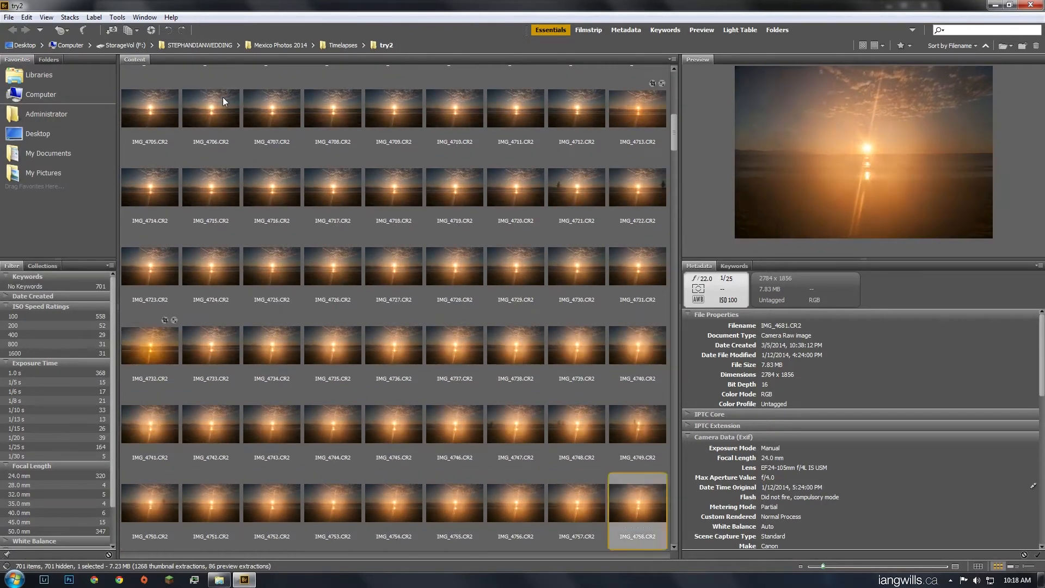
{"action": "key", "text": "Right"}
{"action": "key", "text": "Right"}
{"action": "key", "text": "Right"}
{"action": "key", "text": "Right"}
{"action": "key", "text": "Right"}
{"action": "key", "text": "Right"}
{"action": "key", "text": "Right"}
{"action": "key", "text": "Right"}
{"action": "key", "text": "Right"}
{"action": "key", "text": "Right"}
{"action": "key", "text": "Right"}
{"action": "key", "text": "Right"}
{"action": "key", "text": "Right"}
{"action": "key", "text": "Right"}
{"action": "key", "text": "Right"}
{"action": "key", "text": "Right"}
{"action": "key", "text": "Right"}
{"action": "key", "text": "Right"}
{"action": "key", "text": "Right"}
{"action": "key", "text": "Right"}
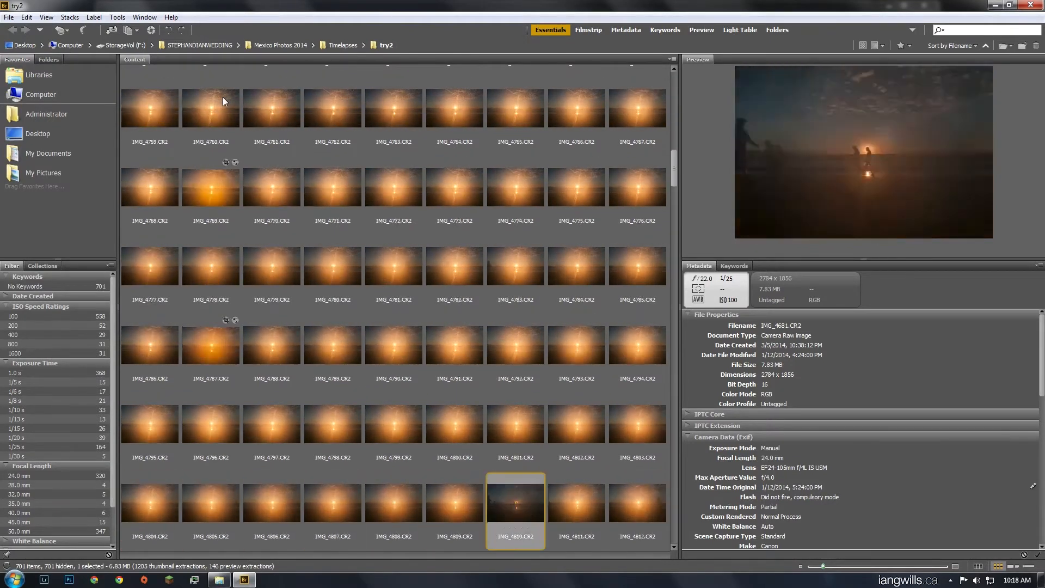
{"action": "key", "text": "Right"}
{"action": "key", "text": "Right"}
{"action": "key", "text": "Right"}
{"action": "key", "text": "Right"}
{"action": "key", "text": "Right"}
{"action": "key", "text": "Right"}
{"action": "key", "text": "Right"}
{"action": "key", "text": "Right"}
{"action": "key", "text": "Right"}
{"action": "key", "text": "Right"}
{"action": "key", "text": "Right"}
{"action": "key", "text": "Right"}
{"action": "key", "text": "Right"}
{"action": "key", "text": "Right"}
{"action": "key", "text": "Right"}
{"action": "key", "text": "Right"}
{"action": "key", "text": "Right"}
{"action": "key", "text": "Right"}
{"action": "key", "text": "Right"}
{"action": "key", "text": "Right"}
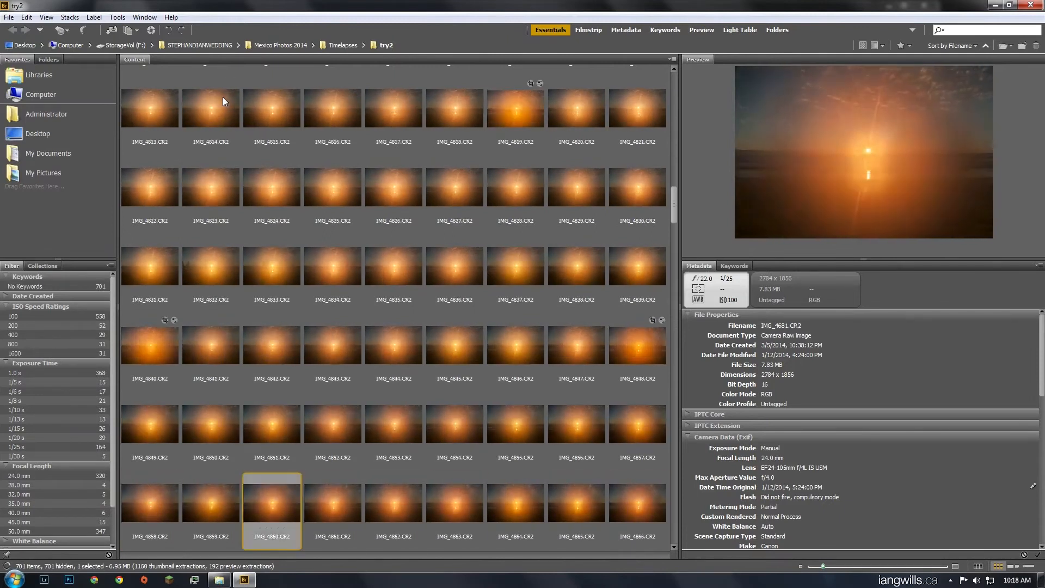
{"action": "key", "text": "Right"}
{"action": "key", "text": "Right"}
{"action": "key", "text": "Right"}
{"action": "key", "text": "Right"}
{"action": "key", "text": "Right"}
{"action": "key", "text": "Right"}
{"action": "key", "text": "Right"}
{"action": "key", "text": "Right"}
{"action": "key", "text": "Right"}
{"action": "key", "text": "Right"}
{"action": "key", "text": "Right"}
{"action": "key", "text": "Right"}
{"action": "key", "text": "Right"}
{"action": "key", "text": "Right"}
{"action": "key", "text": "Right"}
{"action": "key", "text": "Right"}
{"action": "key", "text": "Right"}
{"action": "key", "text": "Right"}
{"action": "key", "text": "Right"}
{"action": "key", "text": "Right"}
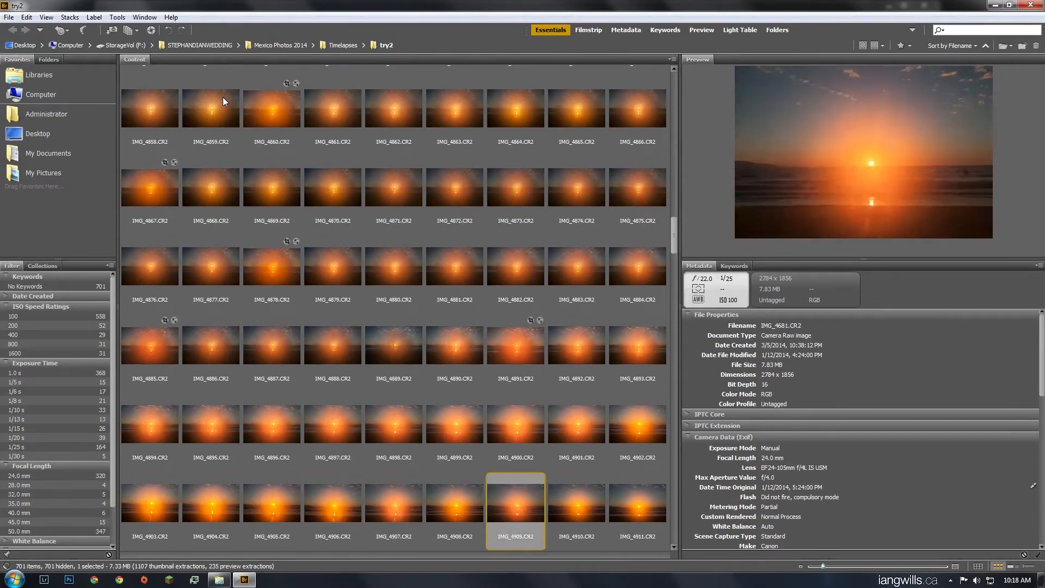
{"action": "key", "text": "Right"}
{"action": "key", "text": "Right"}
{"action": "key", "text": "Right"}
{"action": "key", "text": "Right"}
{"action": "key", "text": "Right"}
{"action": "key", "text": "Right"}
{"action": "key", "text": "Right"}
{"action": "key", "text": "Right"}
{"action": "key", "text": "Right"}
{"action": "key", "text": "Right"}
{"action": "key", "text": "Right"}
{"action": "key", "text": "Right"}
{"action": "key", "text": "Right"}
{"action": "key", "text": "Right"}
{"action": "key", "text": "Right"}
{"action": "key", "text": "Right"}
{"action": "key", "text": "Right"}
{"action": "key", "text": "Right"}
{"action": "key", "text": "Right"}
{"action": "key", "text": "Right"}
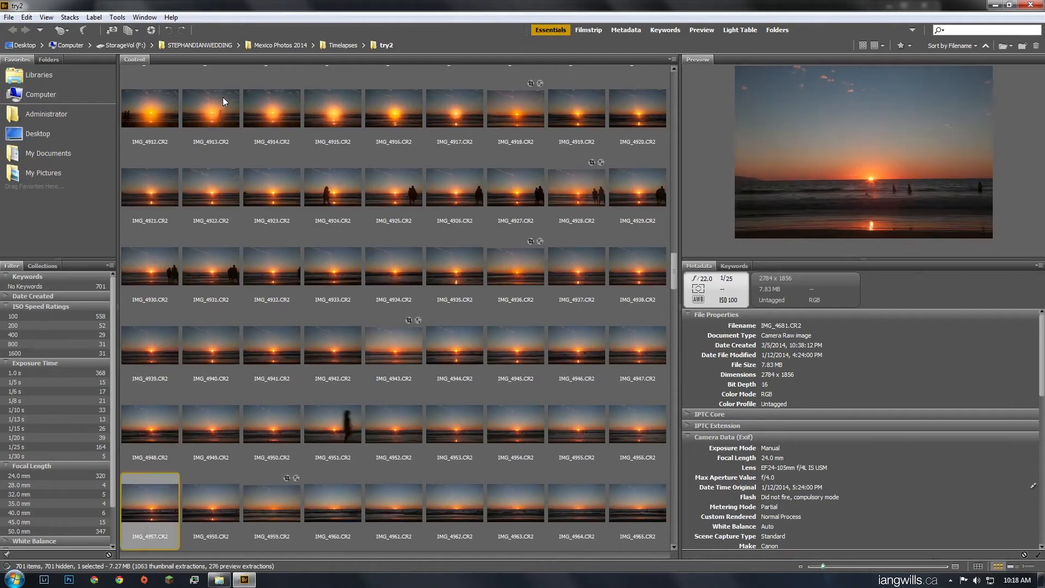
Step back from IMG_4957.CR2 to IMG_4887.CR2 to re-examine the look of the earlier sunset frames in the preview.
{"action": "key", "text": "Left"}
{"action": "key", "text": "Left"}
{"action": "key", "text": "Left"}
{"action": "key", "text": "Left"}
{"action": "key", "text": "Left"}
{"action": "key", "text": "Left"}
{"action": "key", "text": "Left"}
{"action": "key", "text": "Left"}
{"action": "key", "text": "Left"}
{"action": "key", "text": "Left"}
{"action": "key", "text": "Left"}
{"action": "key", "text": "Left"}
{"action": "key", "text": "Left"}
{"action": "key", "text": "Left"}
{"action": "key", "text": "Left"}
{"action": "key", "text": "Left"}
{"action": "key", "text": "Left"}
{"action": "key", "text": "Left"}
{"action": "key", "text": "Left"}
{"action": "key", "text": "Left"}
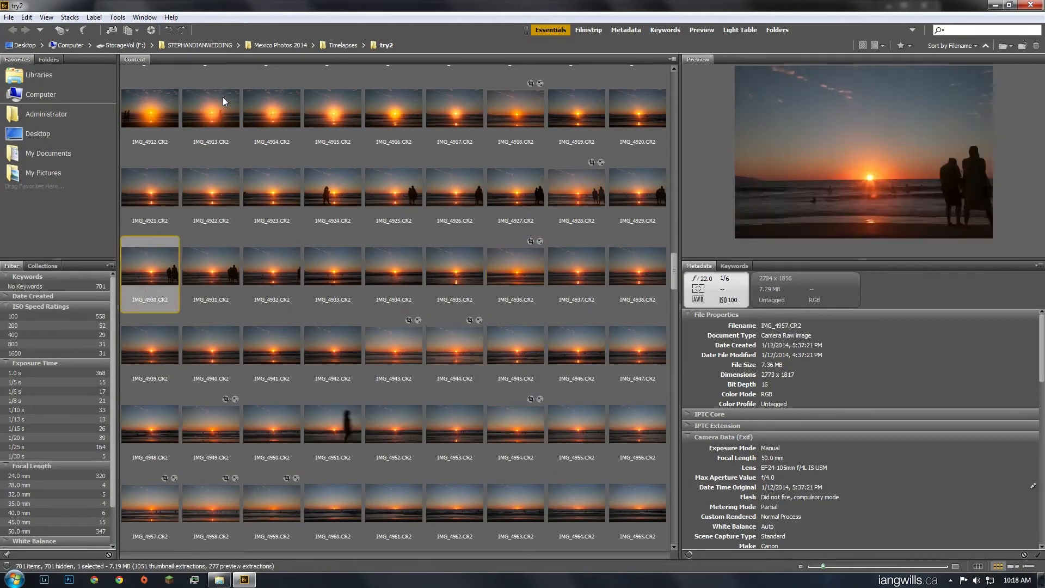
{"action": "key", "text": "Left"}
{"action": "key", "text": "Left"}
{"action": "key", "text": "Left"}
{"action": "key", "text": "Left"}
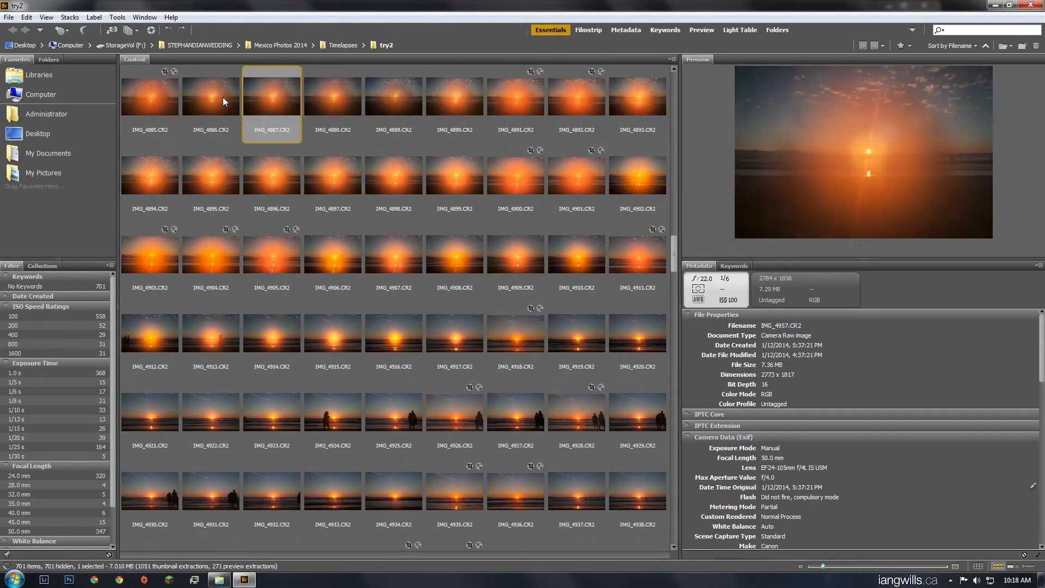
Step forward through the frames from IMG_4887.CR2 to IMG_4965.CR2, examining how glare, color and brightness change as the sun sets.
{"action": "key", "text": "Right"}
{"action": "key", "text": "Right"}
{"action": "key", "text": "Right"}
{"action": "key", "text": "Right"}
{"action": "key", "text": "Right"}
{"action": "key", "text": "Right"}
{"action": "key", "text": "Right"}
{"action": "key", "text": "Right"}
{"action": "key", "text": "Right"}
{"action": "key", "text": "Right"}
{"action": "key", "text": "Right"}
{"action": "key", "text": "Right"}
{"action": "key", "text": "Right"}
{"action": "key", "text": "Right"}
{"action": "key", "text": "Right"}
{"action": "key", "text": "Right"}
{"action": "key", "text": "Right"}
{"action": "key", "text": "Right"}
{"action": "key", "text": "Right"}
{"action": "key", "text": "Right"}
{"action": "key", "text": "Right"}
{"action": "key", "text": "Right"}
{"action": "key", "text": "Right"}
{"action": "key", "text": "Right"}
{"action": "key", "text": "Right"}
{"action": "key", "text": "Right"}
{"action": "key", "text": "Right"}
{"action": "key", "text": "Right"}
{"action": "key", "text": "Right"}
{"action": "key", "text": "Right"}
{"action": "key", "text": "Right"}
{"action": "key", "text": "Right"}
{"action": "key", "text": "Right"}
{"action": "key", "text": "Right"}
{"action": "key", "text": "Right"}
{"action": "key", "text": "Right"}
{"action": "key", "text": "Right"}
{"action": "key", "text": "Right"}
{"action": "key", "text": "Right"}
{"action": "key", "text": "Right"}
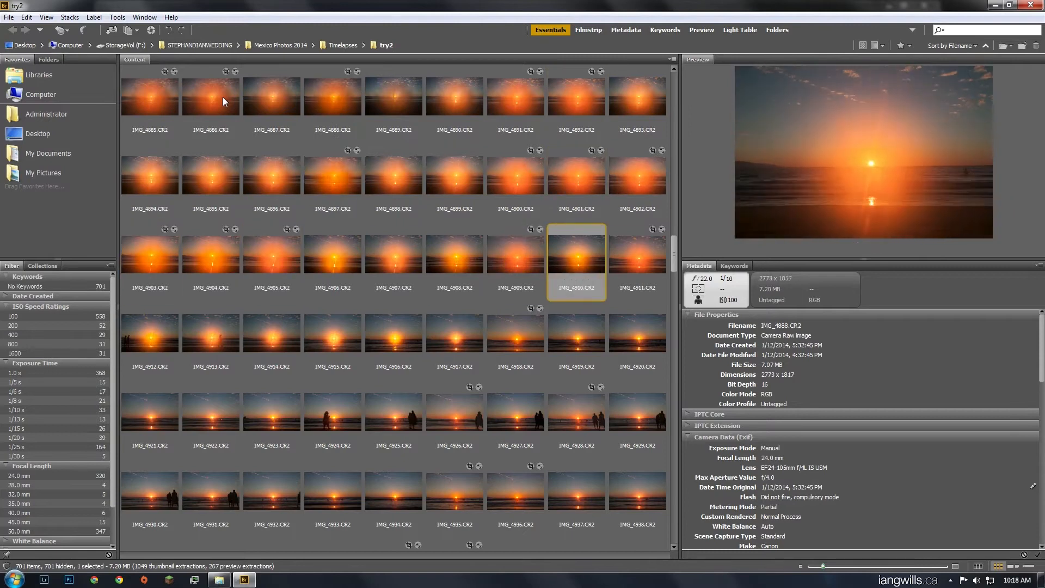
{"action": "key", "text": "Right"}
{"action": "key", "text": "Right"}
{"action": "key", "text": "Right"}
{"action": "key", "text": "Right"}
{"action": "key", "text": "Right"}
{"action": "key", "text": "Right"}
{"action": "key", "text": "Right"}
{"action": "key", "text": "Right"}
{"action": "key", "text": "Right"}
{"action": "key", "text": "Right"}
{"action": "key", "text": "Right"}
{"action": "key", "text": "Right"}
{"action": "key", "text": "Right"}
{"action": "key", "text": "Right"}
{"action": "key", "text": "Right"}
{"action": "key", "text": "Right"}
{"action": "key", "text": "Right"}
{"action": "key", "text": "Right"}
{"action": "key", "text": "Right"}
{"action": "key", "text": "Right"}
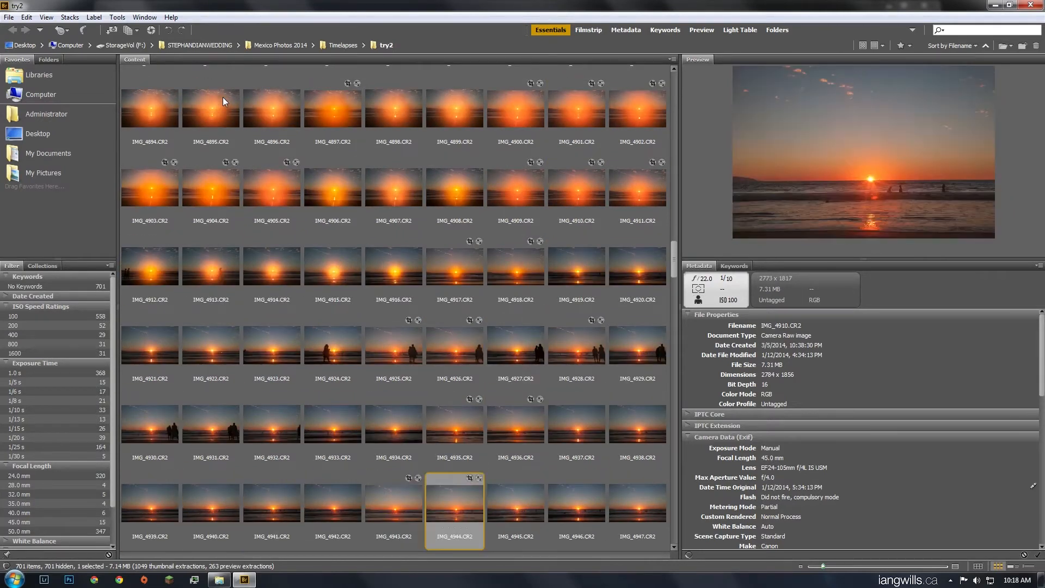
{"action": "key", "text": "Left"}
{"action": "key", "text": "Left"}
{"action": "key", "text": "Left"}
{"action": "key", "text": "Left"}
{"action": "key", "text": "Left"}
{"action": "key", "text": "Left"}
{"action": "key", "text": "Left"}
{"action": "key", "text": "Left"}
{"action": "key", "text": "Left"}
{"action": "key", "text": "Left"}
{"action": "key", "text": "Left"}
{"action": "key", "text": "Left"}
{"action": "key", "text": "Left"}
{"action": "key", "text": "Left"}
{"action": "key", "text": "Left"}
{"action": "key", "text": "Left"}
{"action": "key", "text": "Left"}
{"action": "key", "text": "Left"}
{"action": "key", "text": "Left"}
{"action": "key", "text": "Left"}
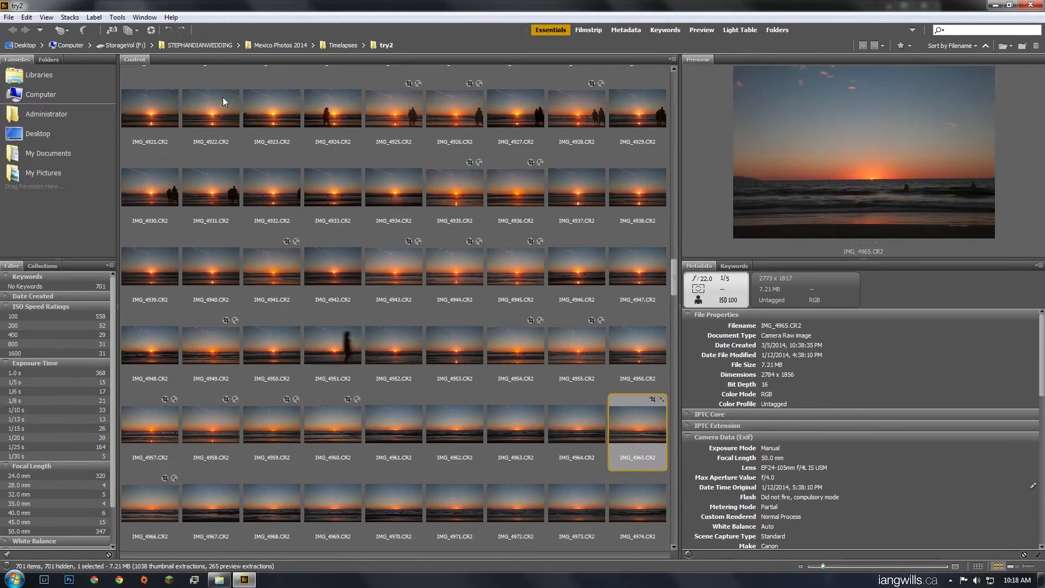
Step back through the frames from IMG_4965.CR2 to IMG_4819.CR2 to compare the pasted look on the earlier, brighter sunset shots.
{"action": "key", "text": "Left"}
{"action": "key", "text": "Left"}
{"action": "key", "text": "Left"}
{"action": "key", "text": "Left"}
{"action": "key", "text": "Left"}
{"action": "key", "text": "Left"}
{"action": "key", "text": "Left"}
{"action": "key", "text": "Left"}
{"action": "key", "text": "Left"}
{"action": "key", "text": "Left"}
{"action": "key", "text": "Left"}
{"action": "key", "text": "Left"}
{"action": "key", "text": "Left"}
{"action": "key", "text": "Left"}
{"action": "key", "text": "Left"}
{"action": "key", "text": "Left"}
{"action": "key", "text": "Left"}
{"action": "key", "text": "Left"}
{"action": "key", "text": "Left"}
{"action": "key", "text": "Left"}
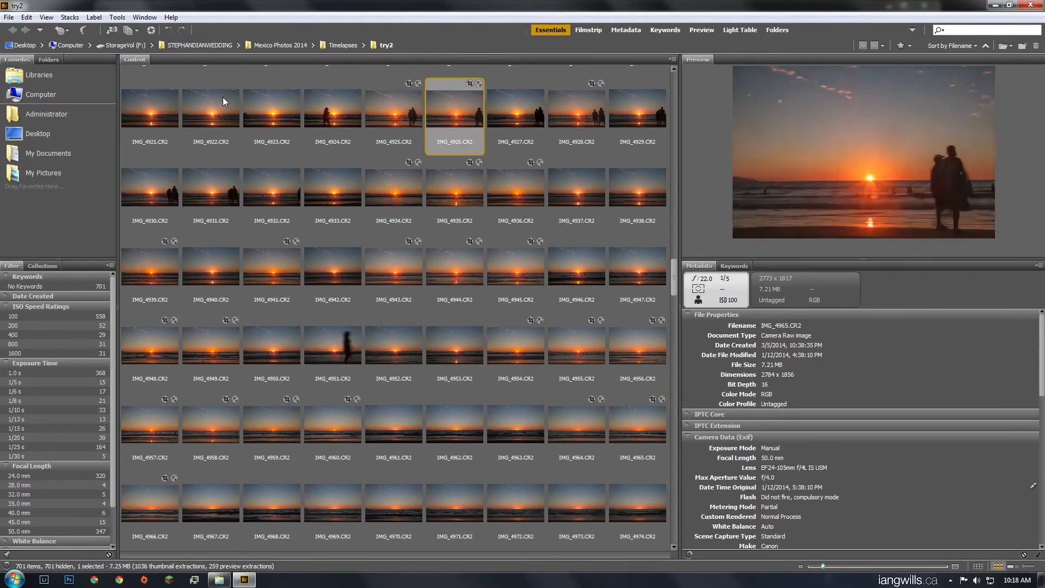
{"action": "key", "text": "Left"}
{"action": "key", "text": "Left"}
{"action": "key", "text": "Left"}
{"action": "key", "text": "Left"}
{"action": "key", "text": "Left"}
{"action": "key", "text": "Left"}
{"action": "key", "text": "Left"}
{"action": "key", "text": "Left"}
{"action": "key", "text": "Left"}
{"action": "key", "text": "Left"}
{"action": "key", "text": "Left"}
{"action": "key", "text": "Left"}
{"action": "key", "text": "Left"}
{"action": "key", "text": "Left"}
{"action": "key", "text": "Left"}
{"action": "key", "text": "Left"}
{"action": "key", "text": "Left"}
{"action": "key", "text": "Left"}
{"action": "key", "text": "Left"}
{"action": "key", "text": "Left"}
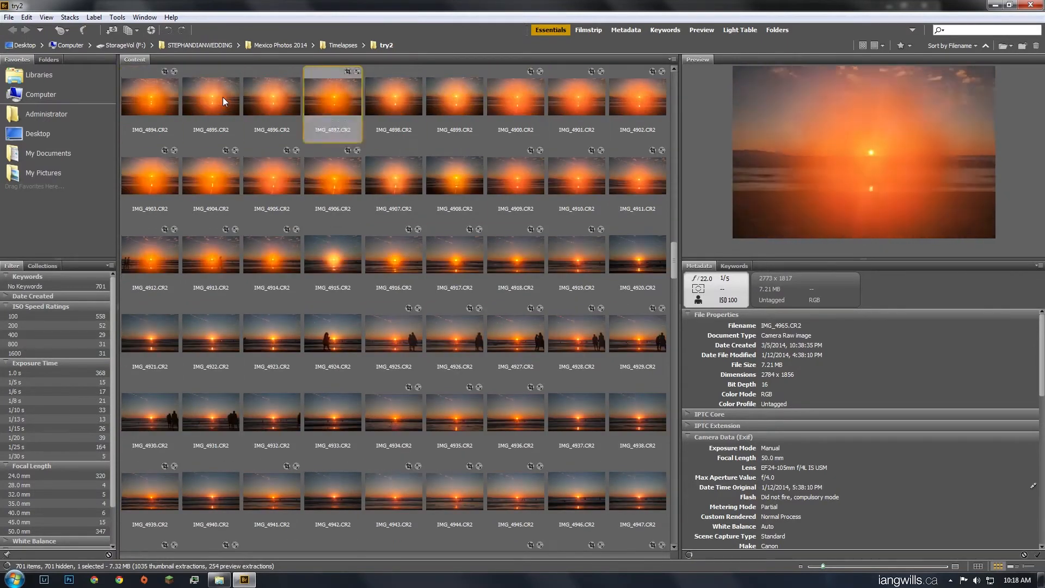
{"action": "key", "text": "Left"}
{"action": "key", "text": "Left"}
{"action": "key", "text": "Left"}
{"action": "key", "text": "Left"}
{"action": "key", "text": "Left"}
{"action": "key", "text": "Left"}
{"action": "key", "text": "Left"}
{"action": "key", "text": "Left"}
{"action": "key", "text": "Left"}
{"action": "key", "text": "Left"}
{"action": "key", "text": "Left"}
{"action": "key", "text": "Left"}
{"action": "key", "text": "Left"}
{"action": "key", "text": "Left"}
{"action": "key", "text": "Left"}
{"action": "key", "text": "Left"}
{"action": "key", "text": "Left"}
{"action": "key", "text": "Left"}
{"action": "key", "text": "Left"}
{"action": "key", "text": "Left"}
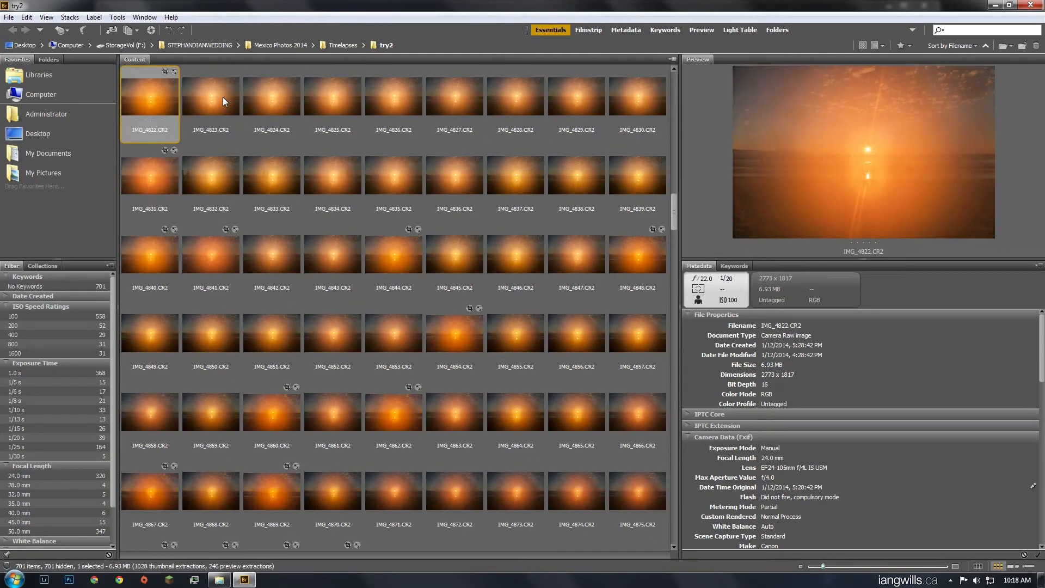
{"action": "key", "text": "Left"}
{"action": "key", "text": "Left"}
{"action": "key", "text": "Left"}
{"action": "key", "text": "Left"}
{"action": "key", "text": "Left"}
{"action": "key", "text": "Left"}
{"action": "key", "text": "Left"}
{"action": "key", "text": "Left"}
{"action": "key", "text": "Left"}
{"action": "key", "text": "Left"}
{"action": "key", "text": "Left"}
{"action": "key", "text": "Left"}
{"action": "key", "text": "Left"}
{"action": "key", "text": "Left"}
{"action": "key", "text": "Left"}
{"action": "key", "text": "Left"}
{"action": "key", "text": "Left"}
{"action": "key", "text": "Left"}
{"action": "key", "text": "Left"}
{"action": "key", "text": "Left"}
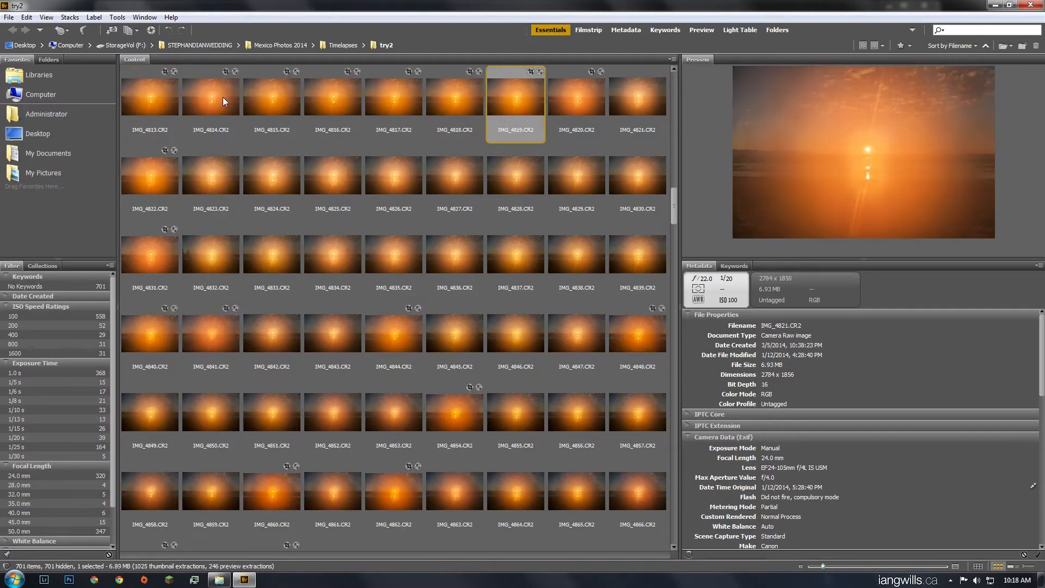
Step back through the frames from IMG_4819.CR2 to IMG_4666.CR2, examining how glare and color change toward the earlier shots.
{"action": "key", "text": "Left"}
{"action": "key", "text": "Left"}
{"action": "key", "text": "Left"}
{"action": "key", "text": "Left"}
{"action": "key", "text": "Left"}
{"action": "key", "text": "Left"}
{"action": "key", "text": "Left"}
{"action": "key", "text": "Left"}
{"action": "key", "text": "Left"}
{"action": "key", "text": "Left"}
{"action": "key", "text": "Left"}
{"action": "key", "text": "Left"}
{"action": "key", "text": "Left"}
{"action": "key", "text": "Left"}
{"action": "key", "text": "Left"}
{"action": "key", "text": "Left"}
{"action": "key", "text": "Left"}
{"action": "key", "text": "Left"}
{"action": "key", "text": "Left"}
{"action": "key", "text": "Left"}
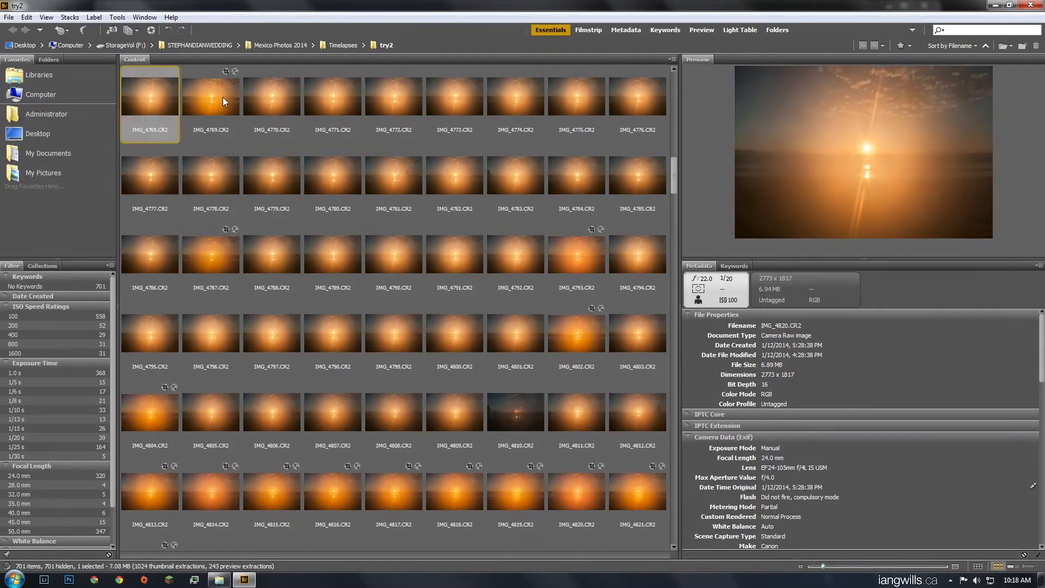
{"action": "key", "text": "Left"}
{"action": "key", "text": "Left"}
{"action": "key", "text": "Left"}
{"action": "key", "text": "Left"}
{"action": "key", "text": "Left"}
{"action": "key", "text": "Left"}
{"action": "key", "text": "Left"}
{"action": "key", "text": "Left"}
{"action": "key", "text": "Left"}
{"action": "key", "text": "Left"}
{"action": "key", "text": "Left"}
{"action": "key", "text": "Left"}
{"action": "key", "text": "Left"}
{"action": "key", "text": "Left"}
{"action": "key", "text": "Left"}
{"action": "key", "text": "Left"}
{"action": "key", "text": "Left"}
{"action": "key", "text": "Left"}
{"action": "key", "text": "Left"}
{"action": "key", "text": "Left"}
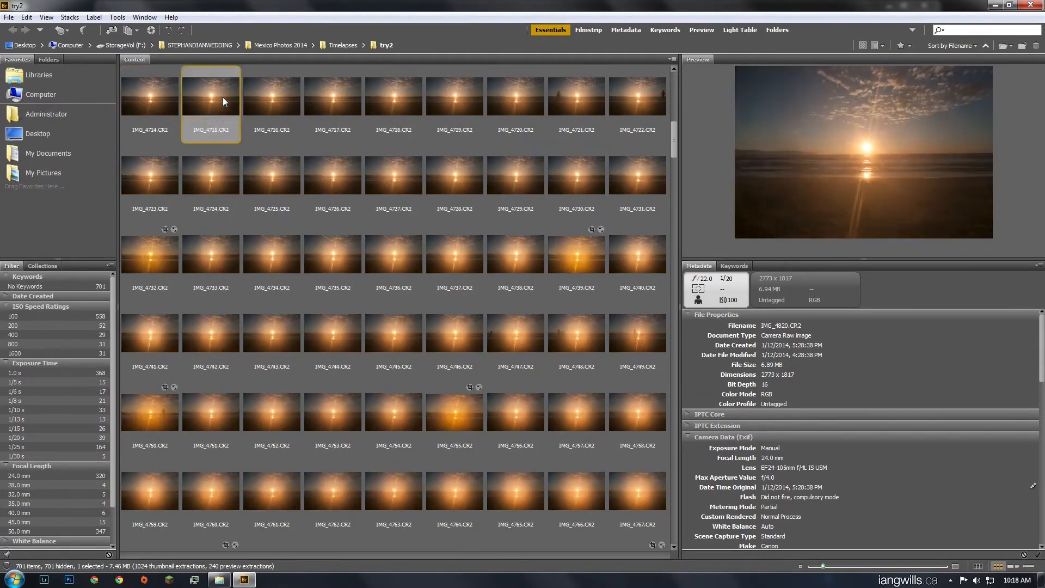
{"action": "key", "text": "Left"}
{"action": "key", "text": "Left"}
{"action": "key", "text": "Left"}
{"action": "key", "text": "Left"}
{"action": "key", "text": "Left"}
{"action": "key", "text": "Left"}
{"action": "key", "text": "Left"}
{"action": "key", "text": "Left"}
{"action": "key", "text": "Left"}
{"action": "key", "text": "Left"}
{"action": "key", "text": "Left"}
{"action": "key", "text": "Left"}
{"action": "key", "text": "Left"}
{"action": "key", "text": "Left"}
{"action": "key", "text": "Left"}
{"action": "key", "text": "Left"}
{"action": "key", "text": "Left"}
{"action": "key", "text": "Left"}
{"action": "key", "text": "Left"}
{"action": "key", "text": "Left"}
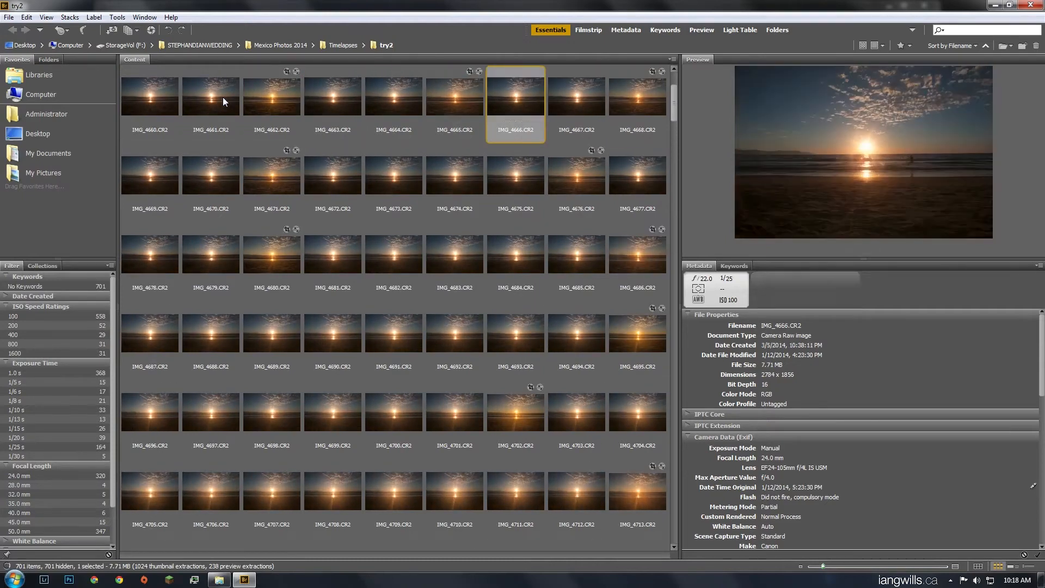
Step forward through the frames from IMG_4666.CR2 to IMG_4816.CR2 to check how the pasted look carries across the sequence.
{"action": "key", "text": "Right"}
{"action": "key", "text": "Right"}
{"action": "key", "text": "Right"}
{"action": "key", "text": "Right"}
{"action": "key", "text": "Right"}
{"action": "key", "text": "Right"}
{"action": "key", "text": "Right"}
{"action": "key", "text": "Right"}
{"action": "key", "text": "Right"}
{"action": "key", "text": "Right"}
{"action": "key", "text": "Right"}
{"action": "key", "text": "Right"}
{"action": "key", "text": "Right"}
{"action": "key", "text": "Right"}
{"action": "key", "text": "Right"}
{"action": "key", "text": "Right"}
{"action": "key", "text": "Right"}
{"action": "key", "text": "Right"}
{"action": "key", "text": "Right"}
{"action": "key", "text": "Right"}
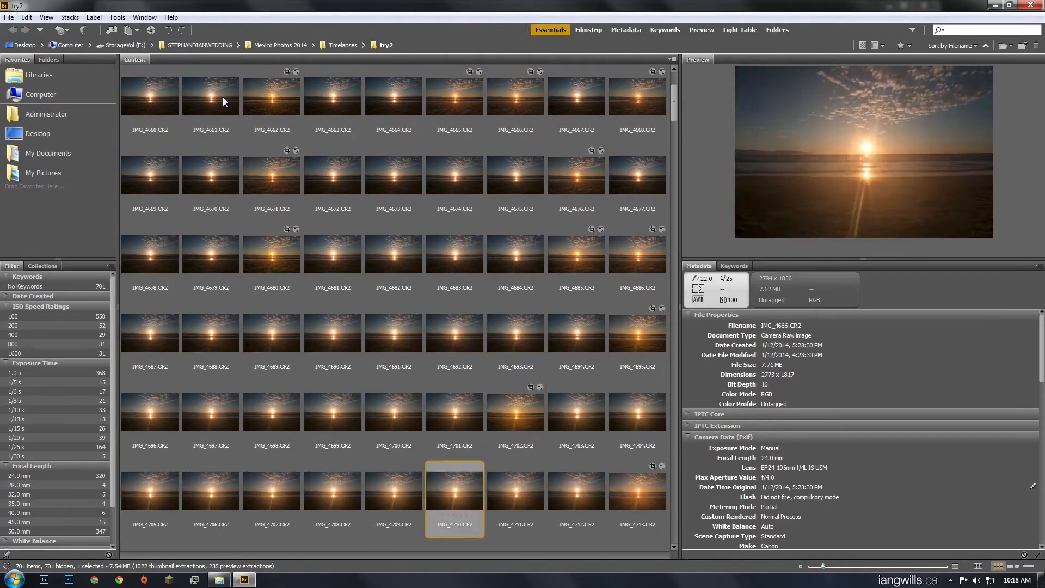
{"action": "key", "text": "Right"}
{"action": "key", "text": "Right"}
{"action": "key", "text": "Right"}
{"action": "key", "text": "Right"}
{"action": "key", "text": "Right"}
{"action": "key", "text": "Right"}
{"action": "key", "text": "Right"}
{"action": "key", "text": "Right"}
{"action": "key", "text": "Right"}
{"action": "key", "text": "Right"}
{"action": "key", "text": "Right"}
{"action": "key", "text": "Right"}
{"action": "key", "text": "Right"}
{"action": "key", "text": "Right"}
{"action": "key", "text": "Right"}
{"action": "key", "text": "Right"}
{"action": "key", "text": "Right"}
{"action": "key", "text": "Right"}
{"action": "key", "text": "Right"}
{"action": "key", "text": "Right"}
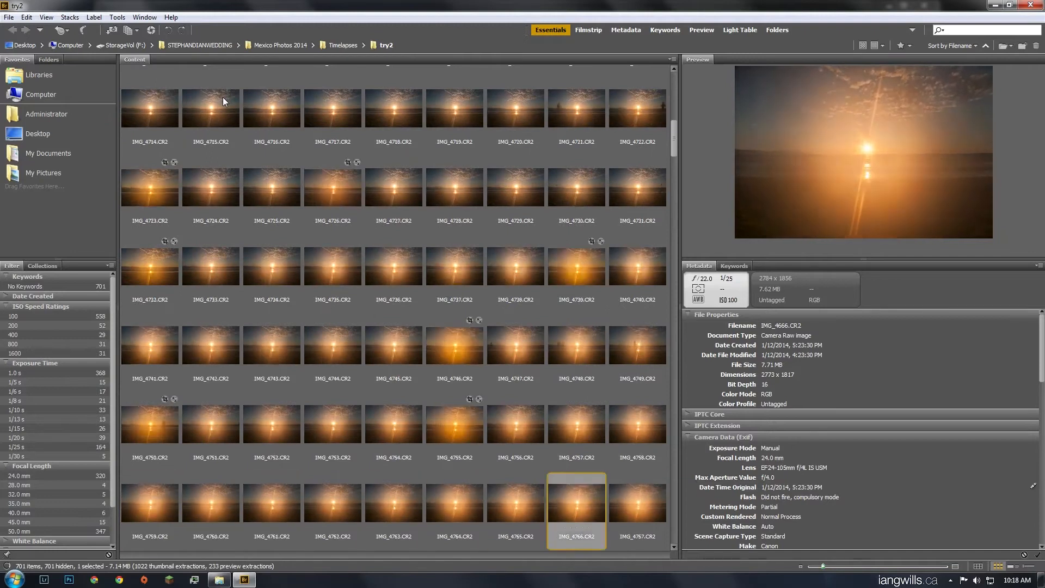
{"action": "key", "text": "Right"}
{"action": "key", "text": "Right"}
{"action": "key", "text": "Right"}
{"action": "key", "text": "Right"}
{"action": "key", "text": "Right"}
{"action": "key", "text": "Right"}
{"action": "key", "text": "Right"}
{"action": "key", "text": "Right"}
{"action": "key", "text": "Right"}
{"action": "key", "text": "Right"}
{"action": "key", "text": "Right"}
{"action": "key", "text": "Right"}
{"action": "key", "text": "Right"}
{"action": "key", "text": "Right"}
{"action": "key", "text": "Right"}
{"action": "key", "text": "Right"}
{"action": "key", "text": "Right"}
{"action": "key", "text": "Right"}
{"action": "key", "text": "Right"}
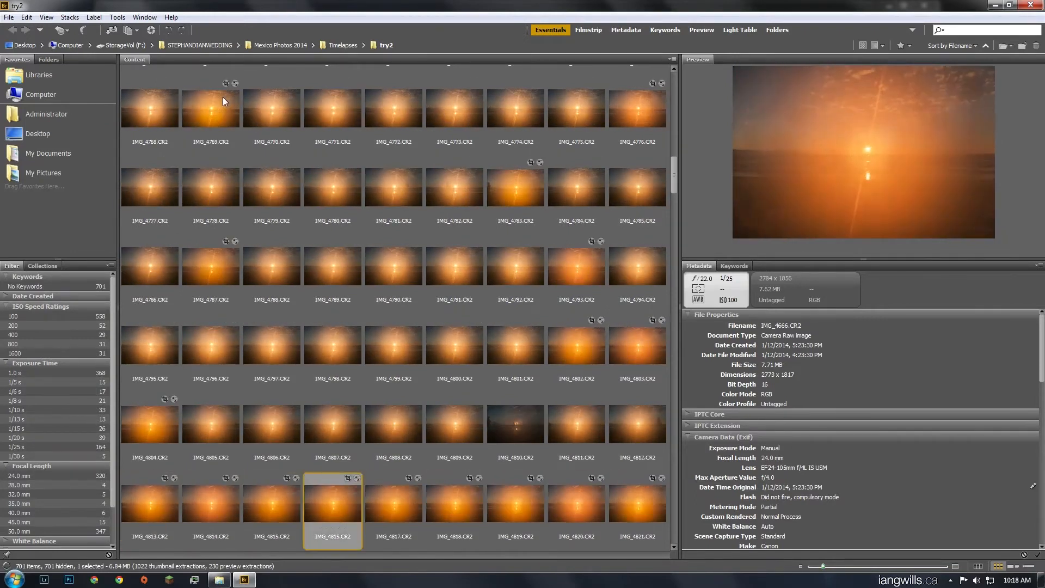
Compare the dark frame IMG_4810.CR2 with its neighboring frames, ending on IMG_4808.CR2, to examine the brightness difference.
{"action": "key", "text": "Left"}
{"action": "key", "text": "Left"}
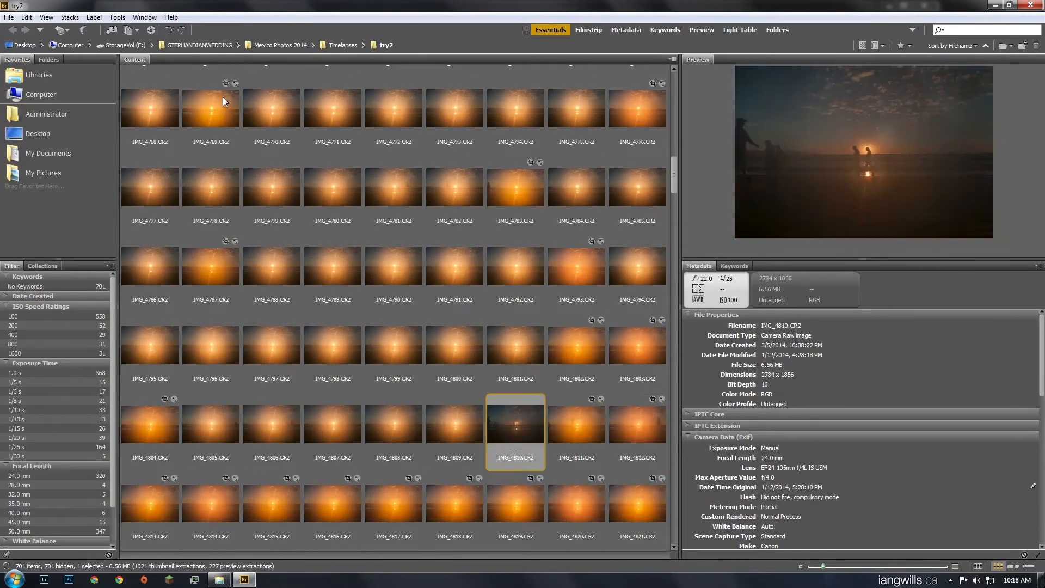
{"action": "key", "text": "Left"}
{"action": "key", "text": "Right"}
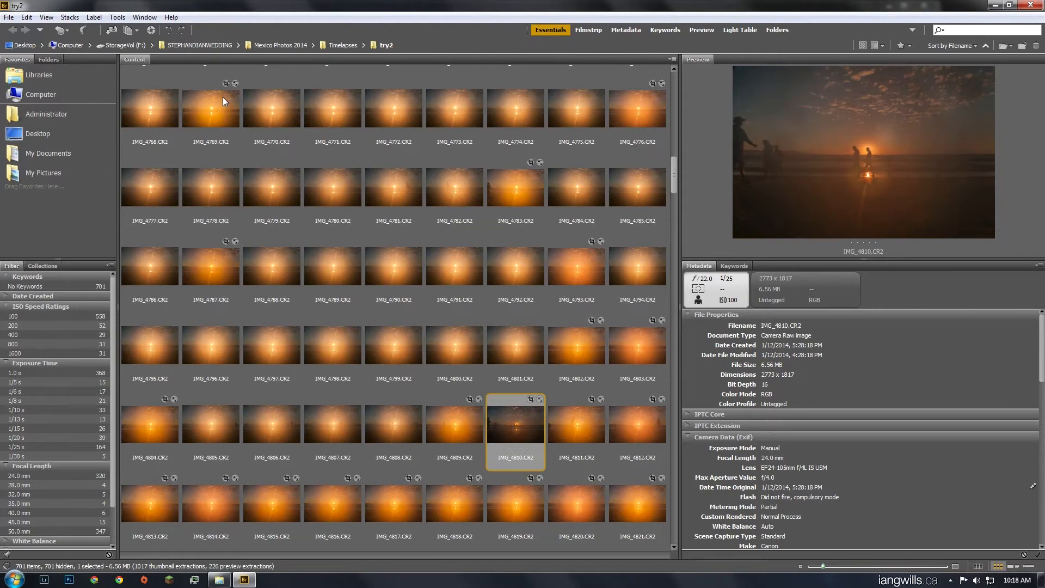
{"action": "key", "text": "Right"}
{"action": "key", "text": "Left"}
{"action": "key", "text": "Left"}
{"action": "key", "text": "Right"}
{"action": "key", "text": "Right"}
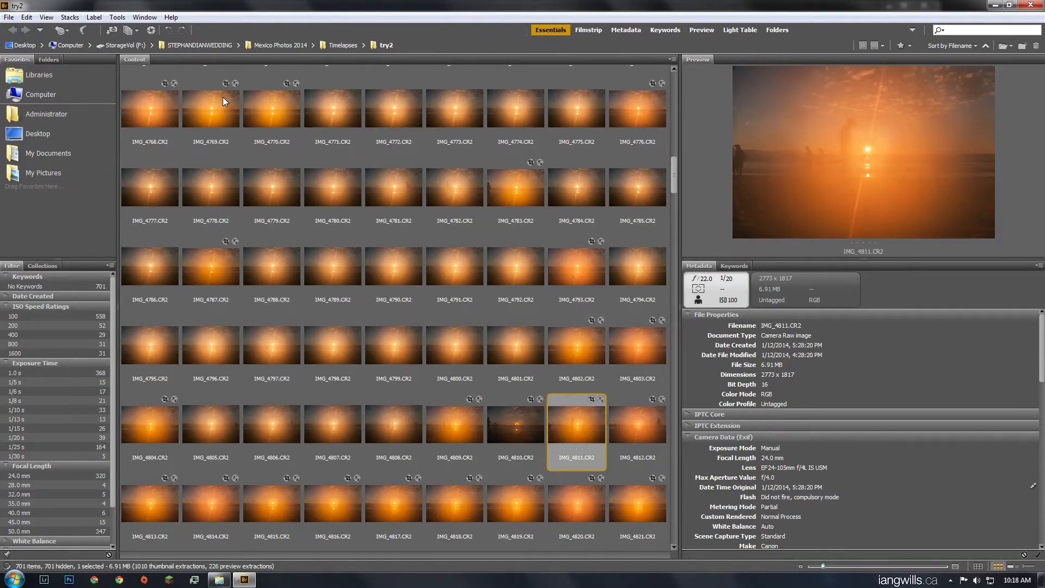
{"action": "key", "text": "Left"}
{"action": "key", "text": "Left"}
{"action": "key", "text": "Left"}
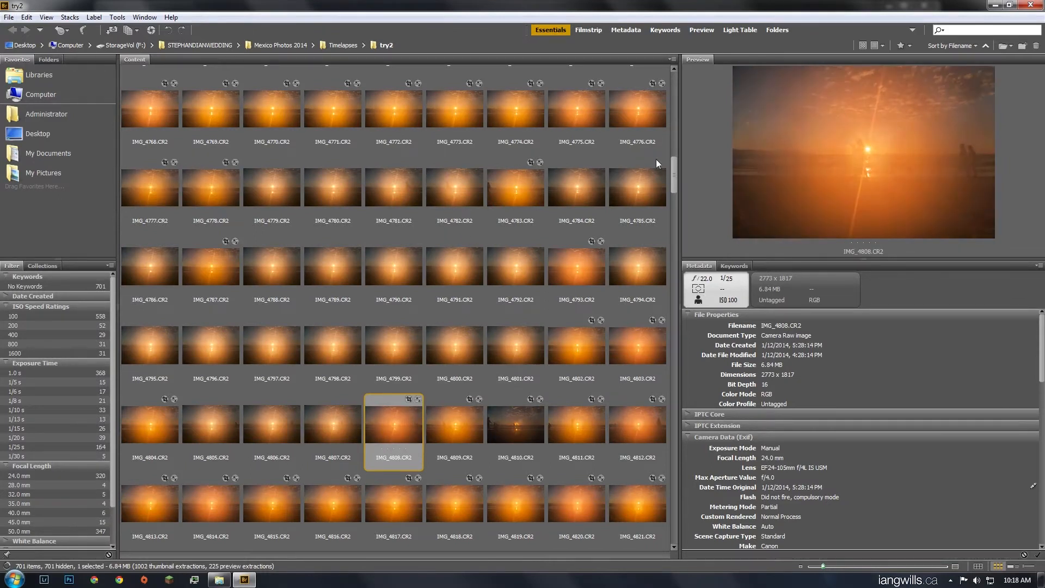
Compare the look of the first frame, IMG_4642.CR2, with IMG_5340.CR2 near the end of the sequence.
{"action": "left_click_drag", "start_coordinate": [673, 175], "coordinate": [680, 78]}
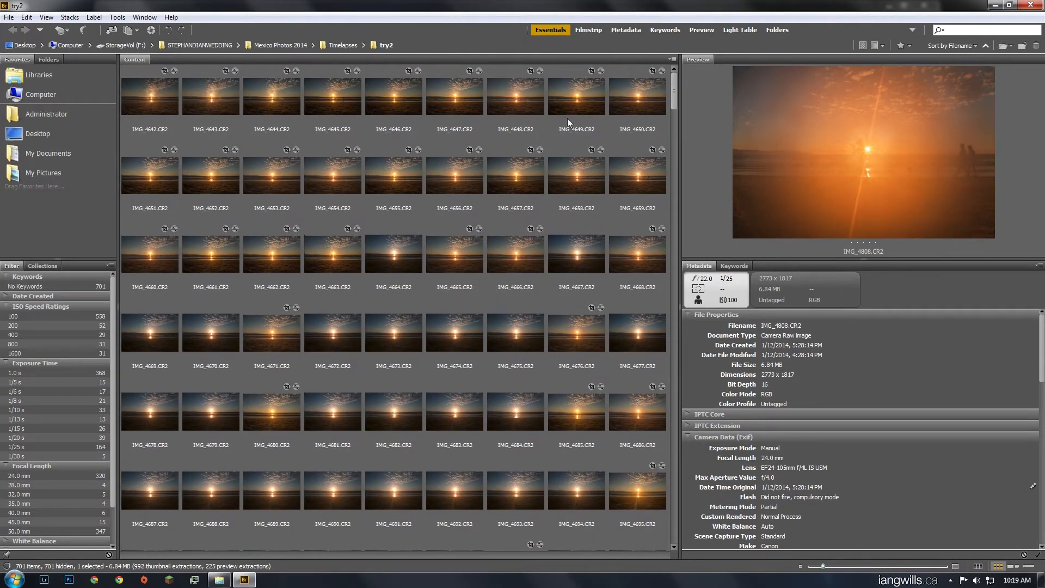
{"action": "left_click", "coordinate": [162, 103]}
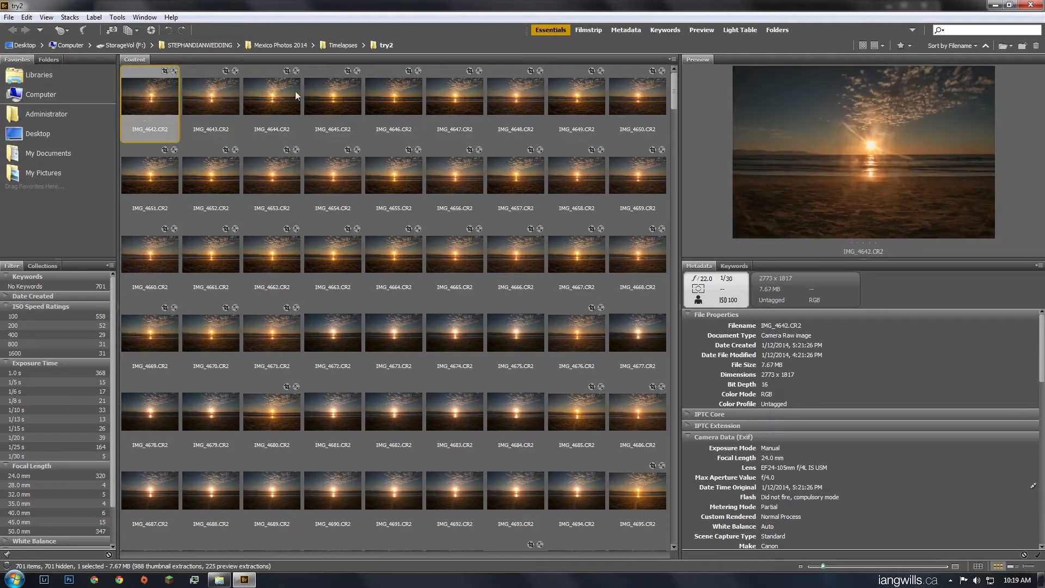
{"action": "left_click_drag", "start_coordinate": [674, 86], "coordinate": [700, 523]}
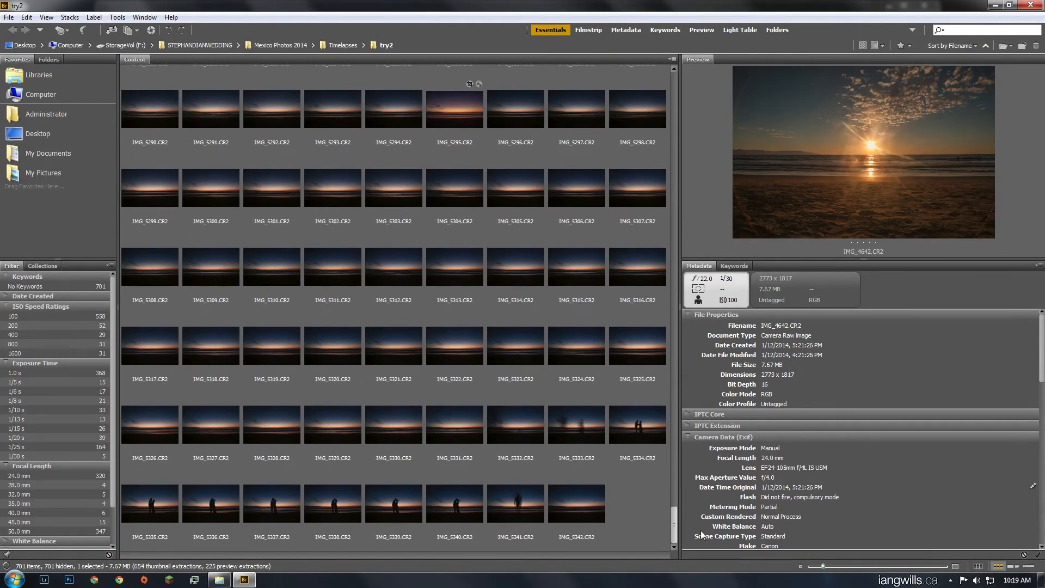
{"action": "left_click", "coordinate": [457, 503]}
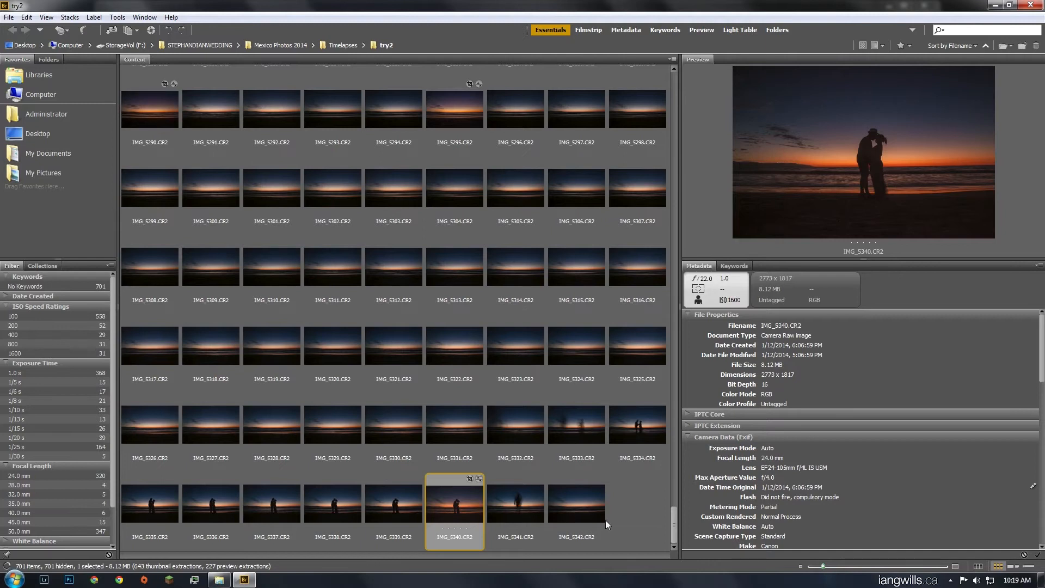
Return to the start of the sequence and preview frames IMG_4642.CR2 to IMG_4650.CR2 one by one to check consistency.
{"action": "left_click_drag", "start_coordinate": [672, 518], "coordinate": [658, 111]}
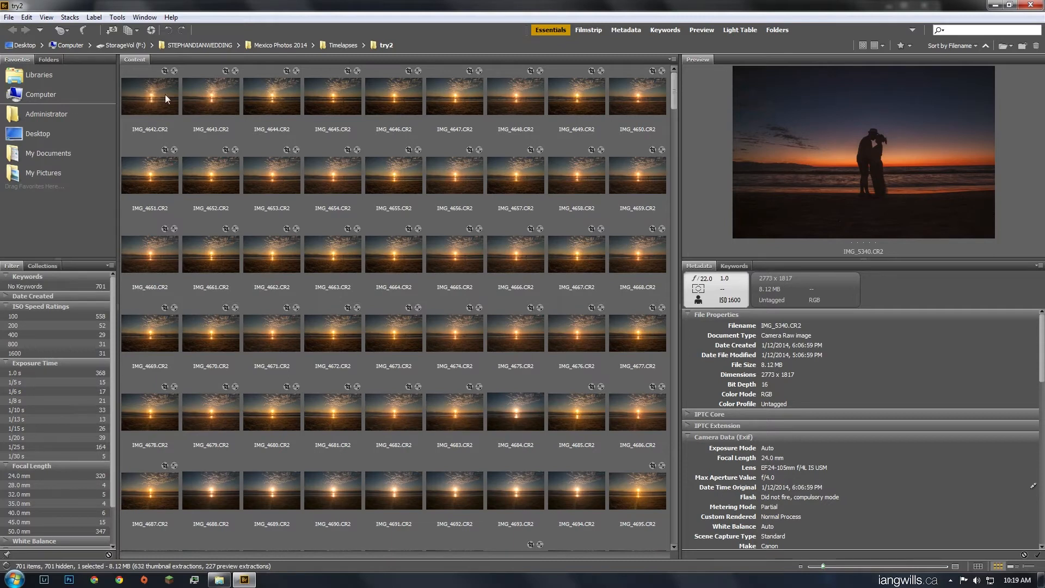
{"action": "left_click", "coordinate": [134, 89]}
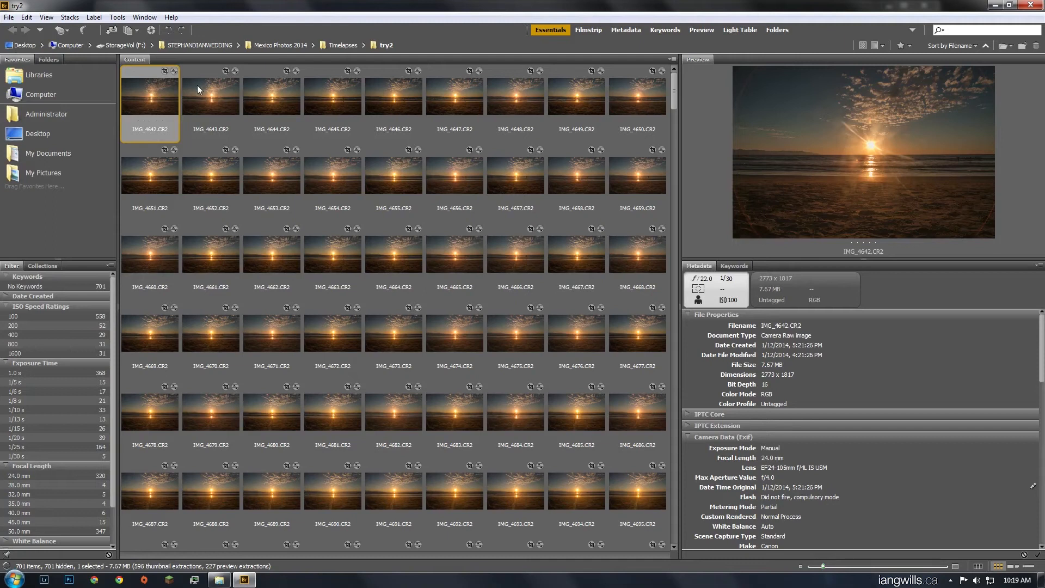
{"action": "left_click", "coordinate": [216, 96]}
{"action": "left_click", "coordinate": [281, 98]}
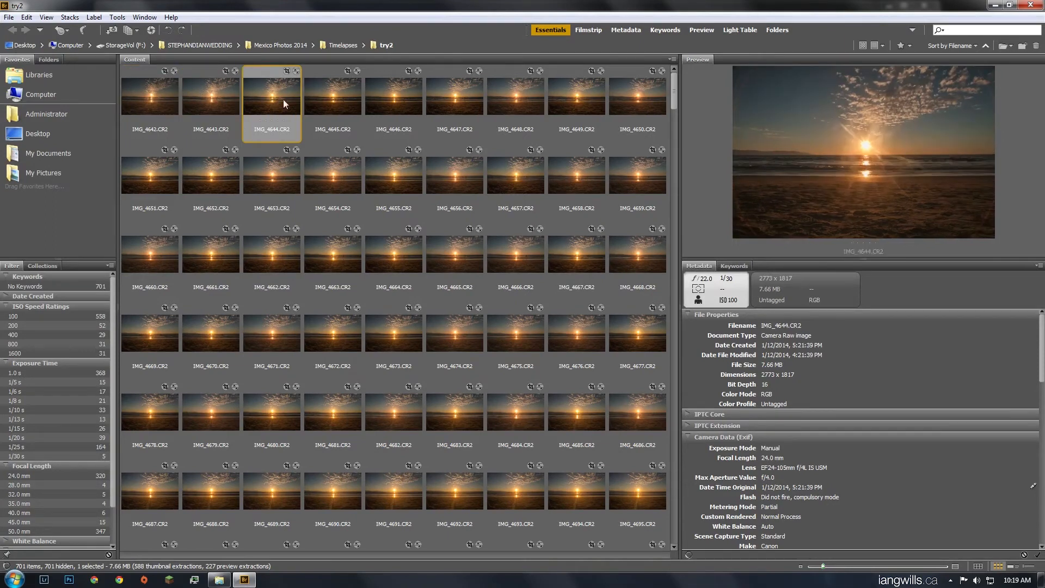
{"action": "left_click", "coordinate": [348, 97]}
{"action": "left_click", "coordinate": [393, 101]}
{"action": "left_click", "coordinate": [465, 89]}
{"action": "left_click", "coordinate": [514, 88]}
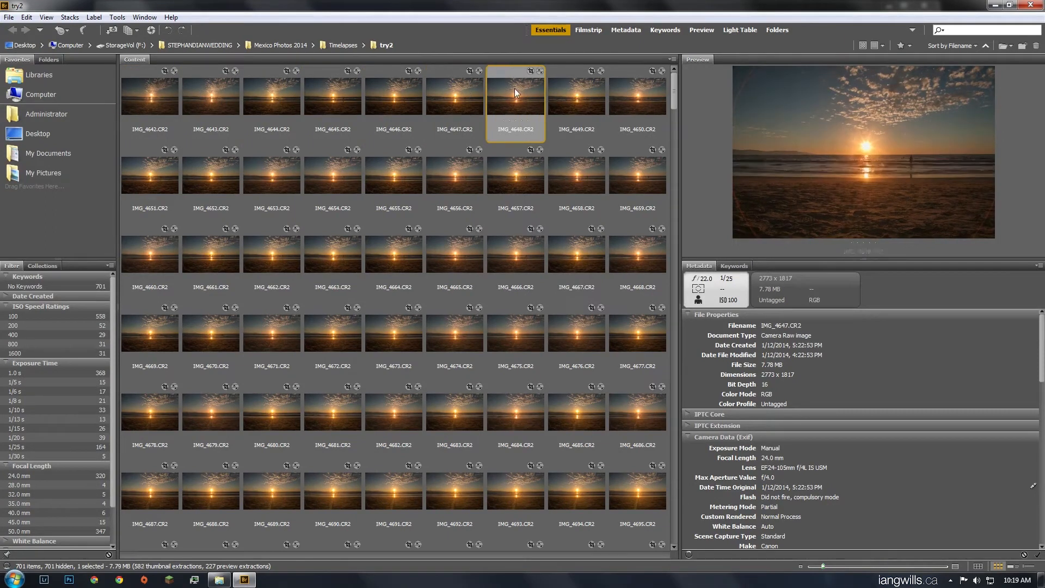
{"action": "left_click", "coordinate": [571, 82]}
{"action": "left_click", "coordinate": [641, 88]}
{"action": "left_click_drag", "start_coordinate": [674, 86], "coordinate": [690, 64]}
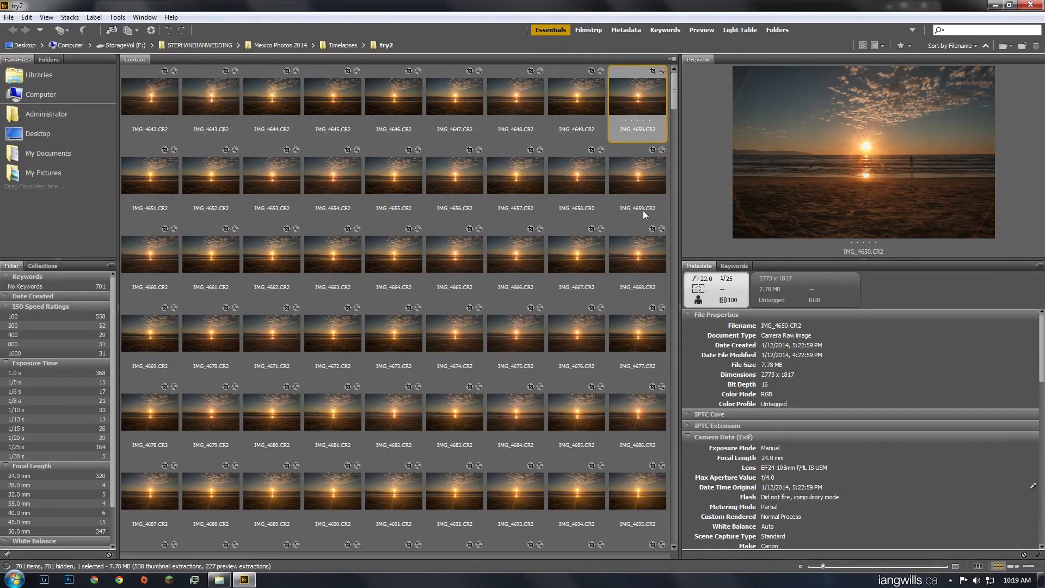
Select all frames in the try2 folder and send them to Photoshop's Image Processor.
{"action": "left_click", "coordinate": [167, 100]}
{"action": "key", "text": "ctrl+a"}
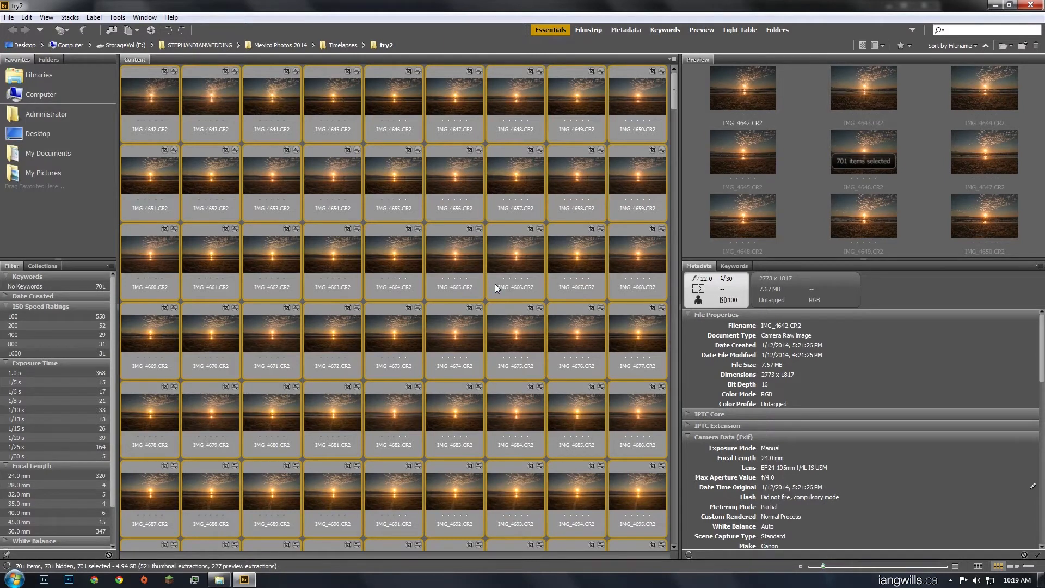
{"action": "left_click", "coordinate": [123, 19]}
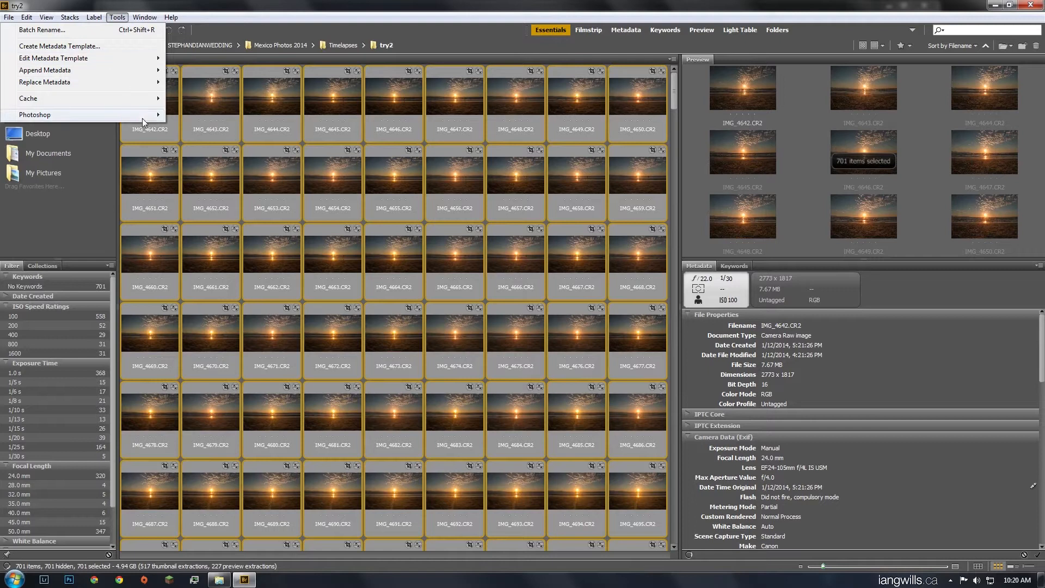
{"action": "mouse_move", "coordinate": [142, 116]}
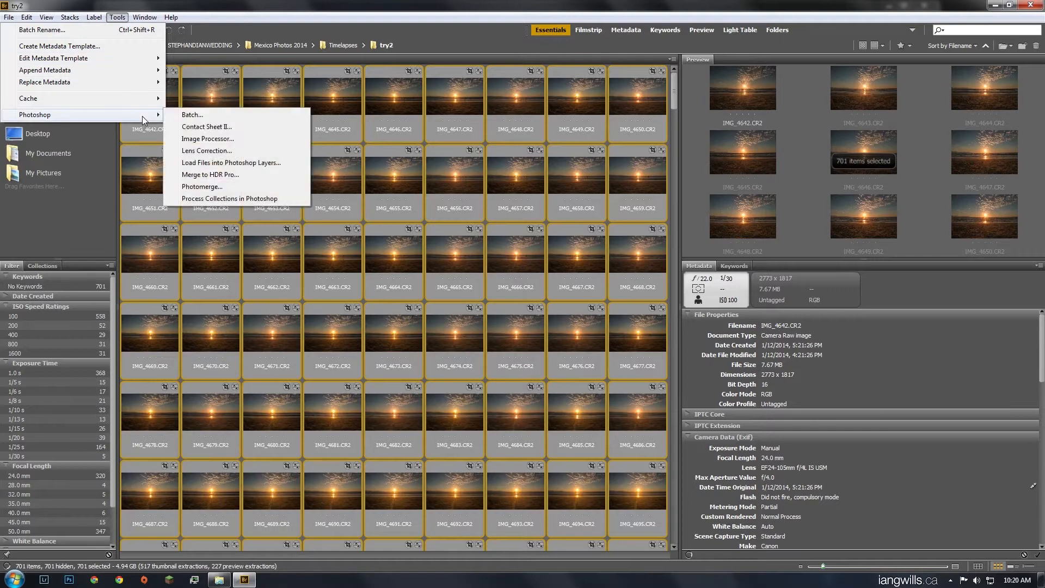
{"action": "left_click", "coordinate": [234, 140]}
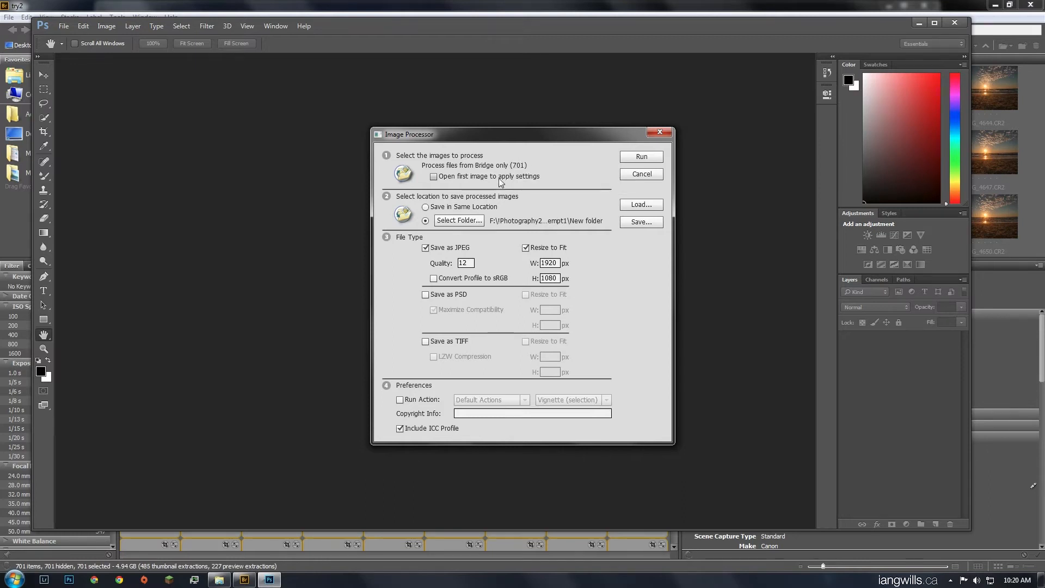
Browse for the export destination and select the try2 folder under Mexico Photos 2014 > Timelapses.
{"action": "left_click", "coordinate": [460, 220]}
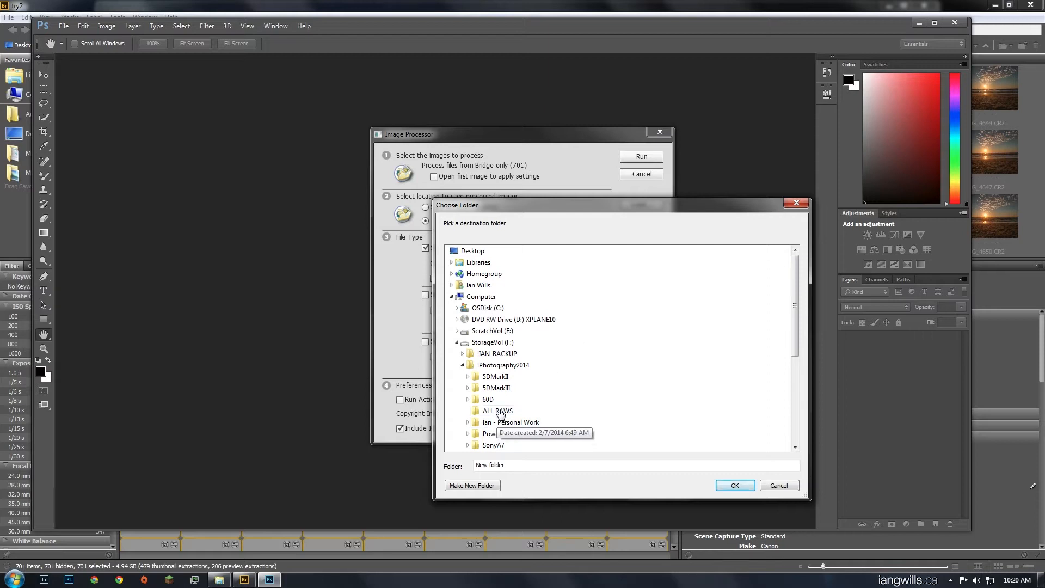
{"action": "left_click_drag", "start_coordinate": [794, 307], "coordinate": [794, 346]}
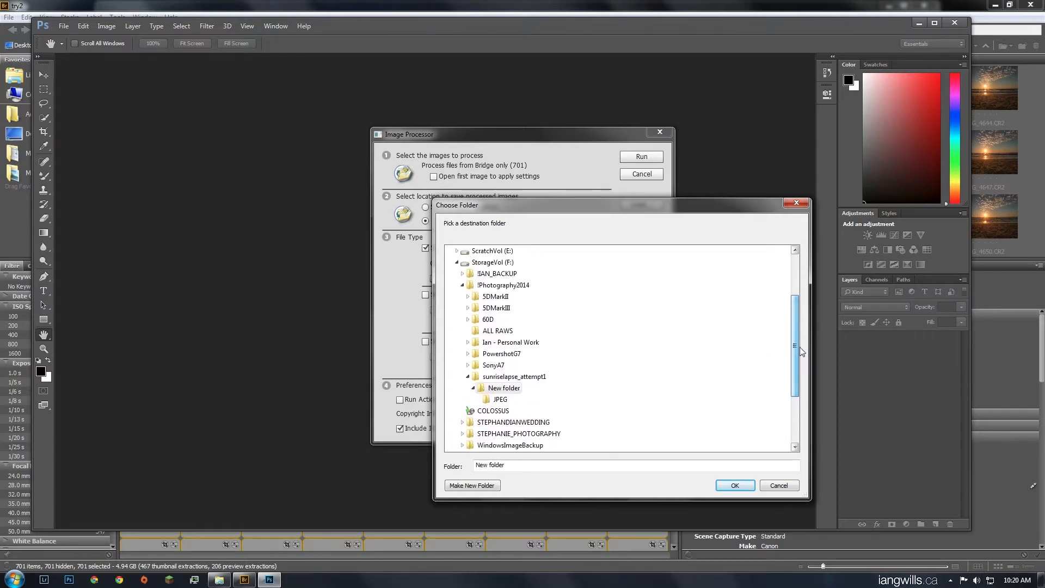
{"action": "left_click", "coordinate": [462, 287]}
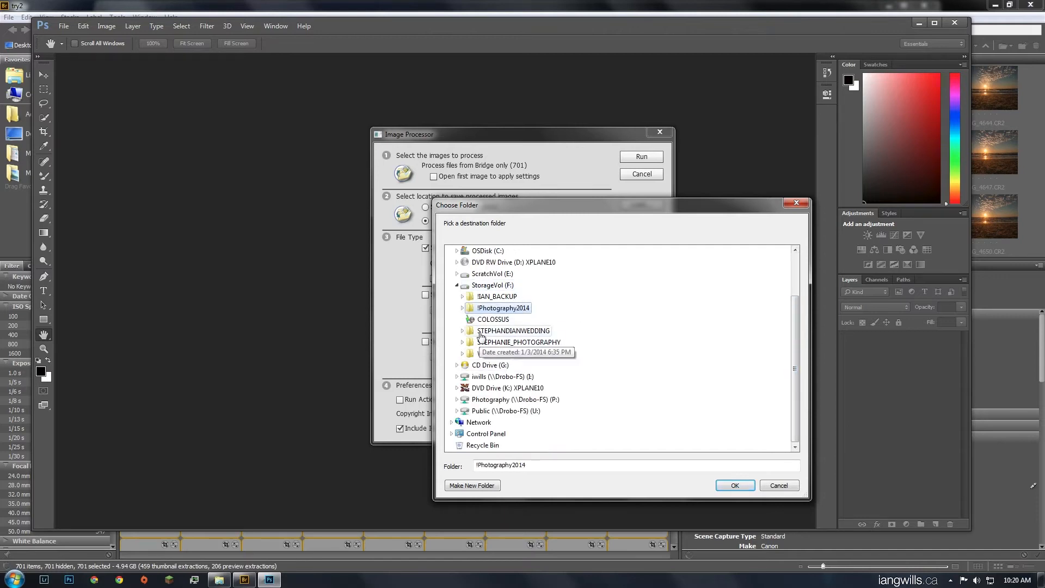
{"action": "left_click", "coordinate": [462, 342]}
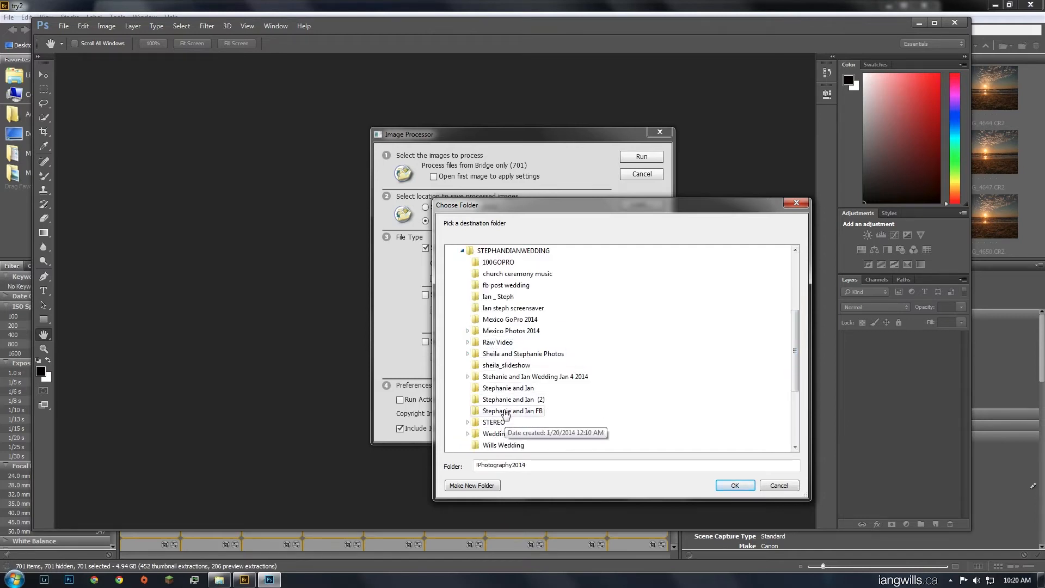
{"action": "scroll", "coordinate": [481, 332], "scroll_direction": "down", "scroll_amount": 1}
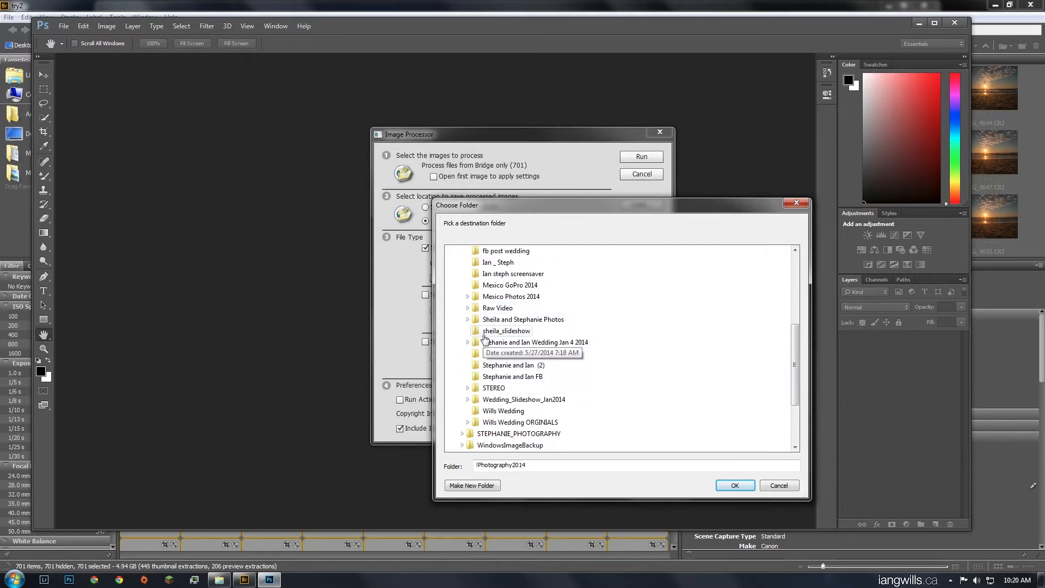
{"action": "left_click", "coordinate": [467, 296]}
{"action": "left_click", "coordinate": [498, 331]}
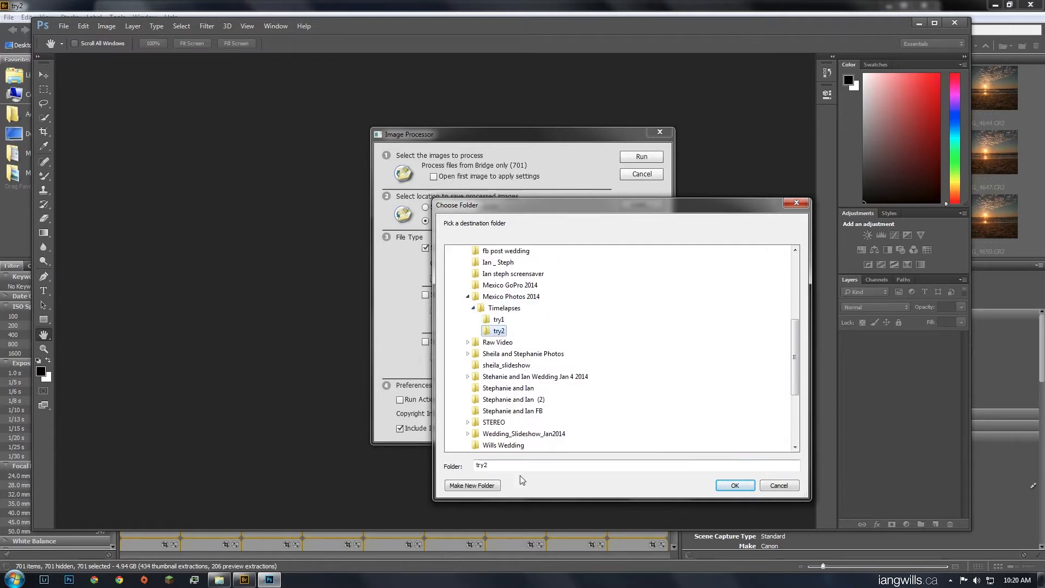
Create a folder named ExportedJPG inside try2 and confirm it as the save location.
{"action": "left_click", "coordinate": [472, 485]}
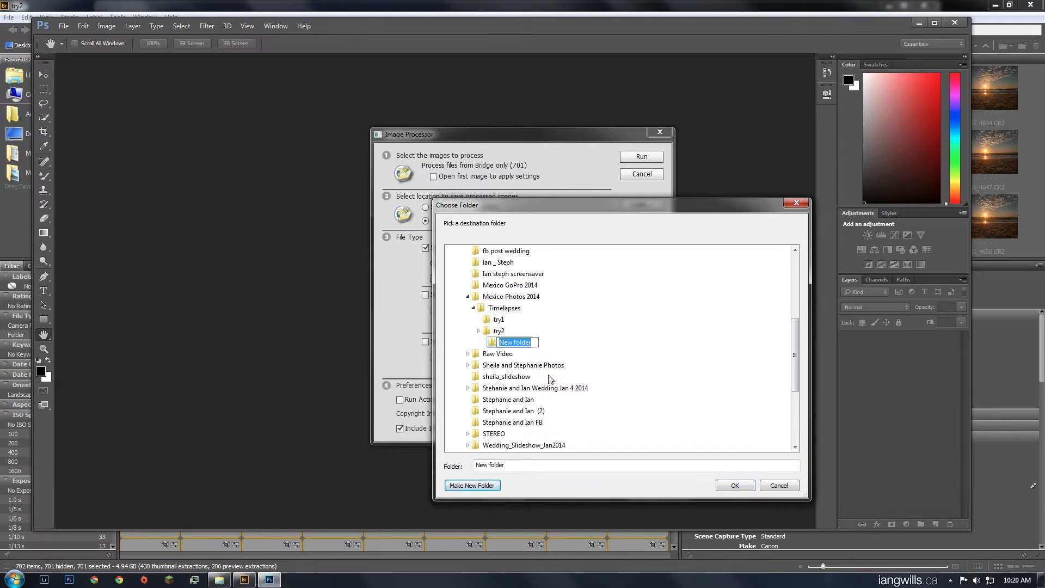
{"action": "type", "text": "ExportedJPG"}
{"action": "key", "text": "Return"}
{"action": "left_click", "coordinate": [734, 485]}
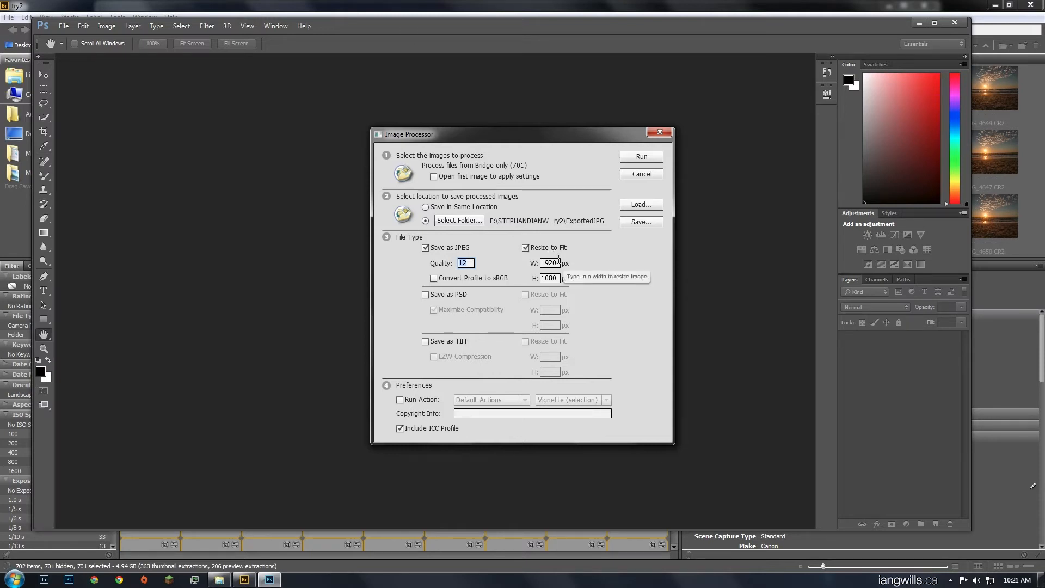
Turn off Resize to Fit for the JPEG output and run the Image Processor.
{"action": "left_click", "coordinate": [525, 247]}
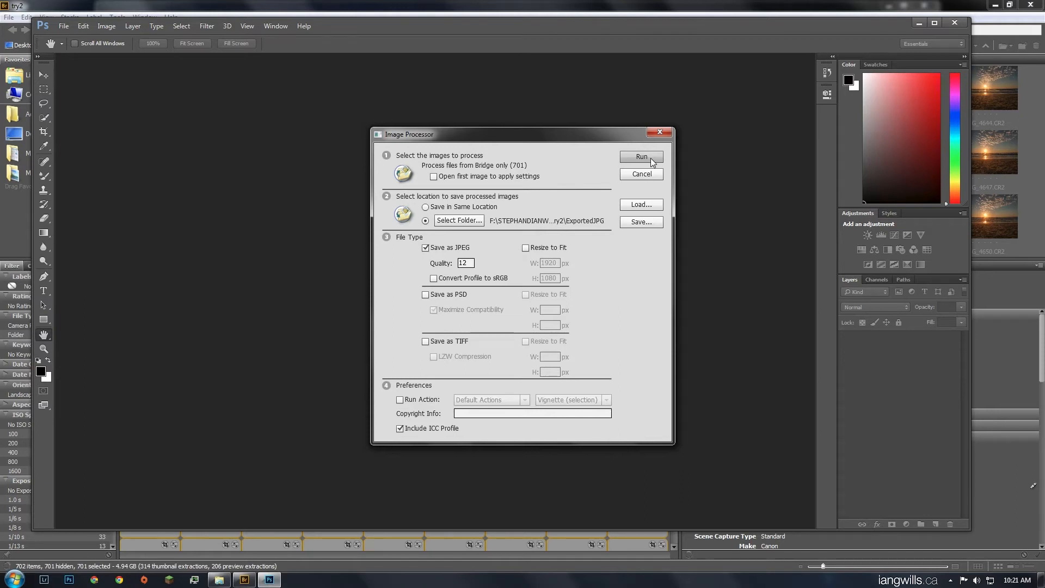
{"action": "left_click", "coordinate": [642, 157]}
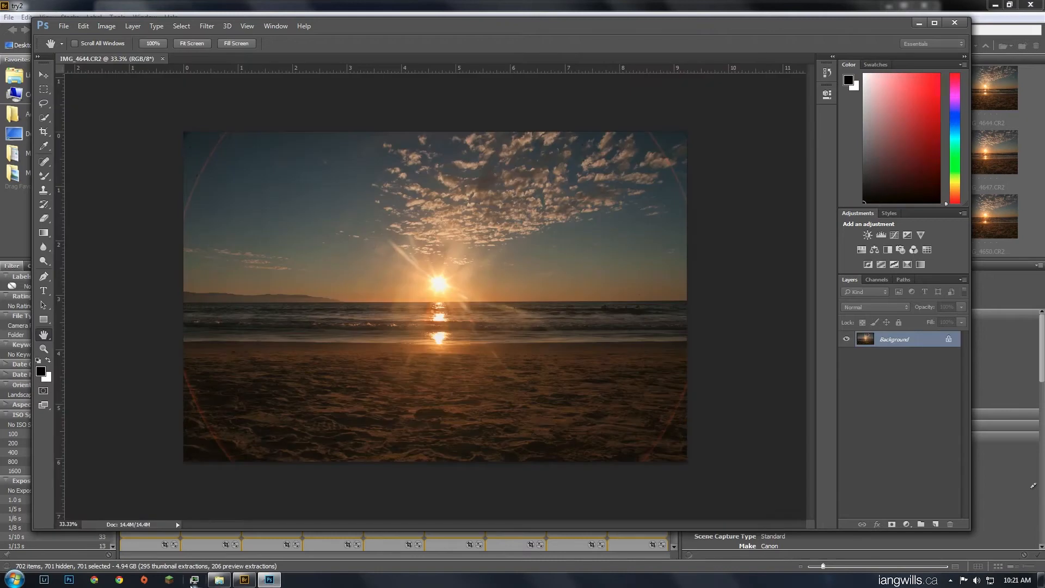
Switch to the try2 folder window in Windows Explorer for a quick look, and minimize it.
{"action": "mouse_move", "coordinate": [216, 582]}
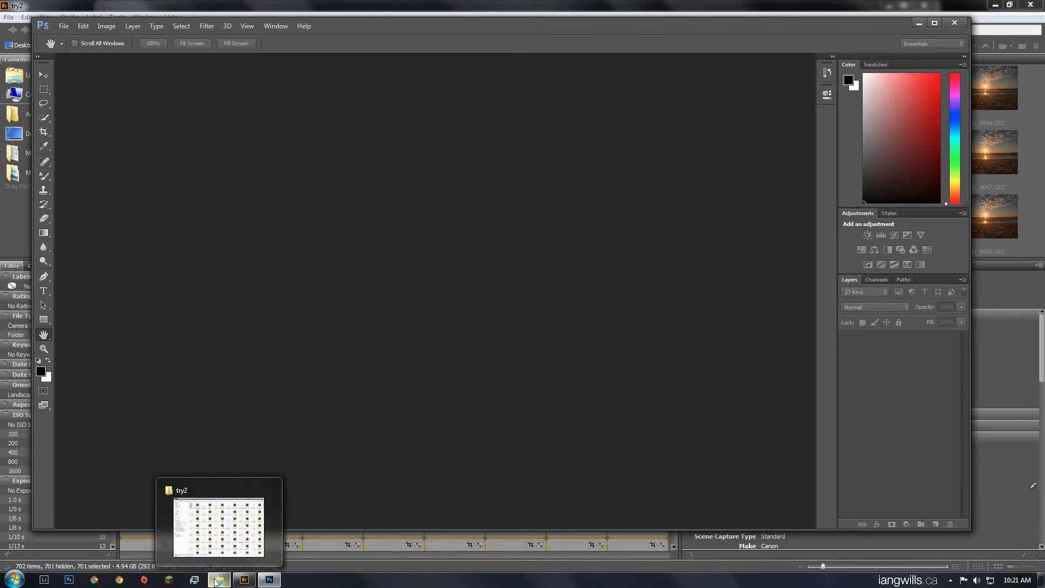
{"action": "left_click", "coordinate": [219, 527]}
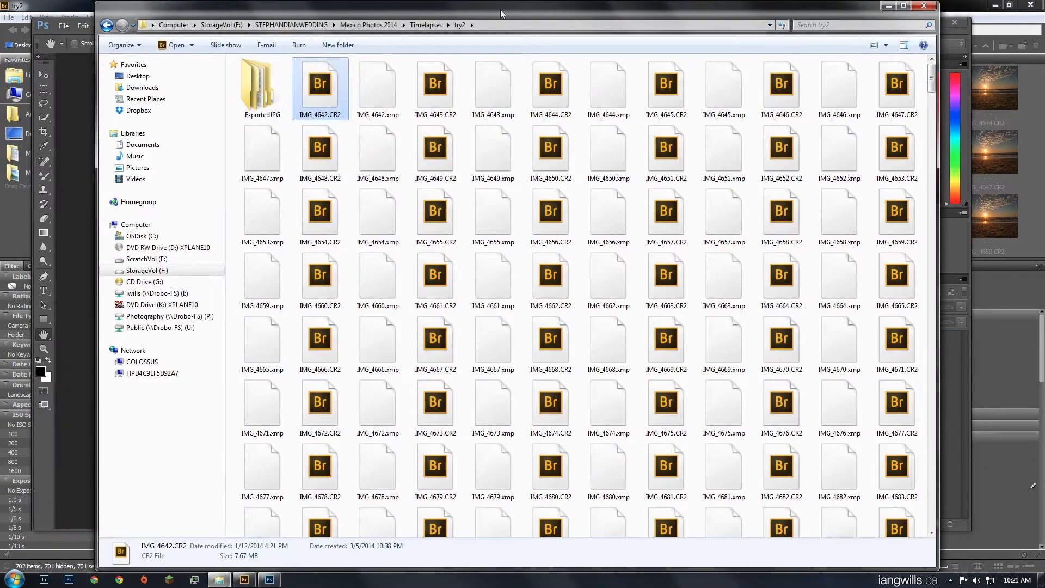
{"action": "left_click", "coordinate": [889, 7]}
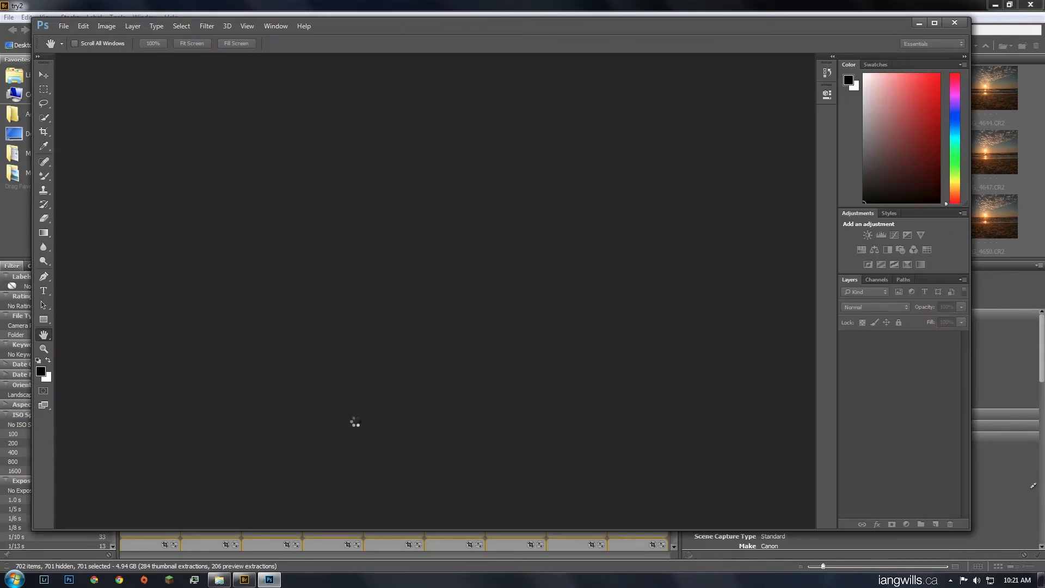
Bring the try2 folder back up in Windows Explorer and look through its CR2 and xmp files.
{"action": "mouse_move", "coordinate": [218, 582]}
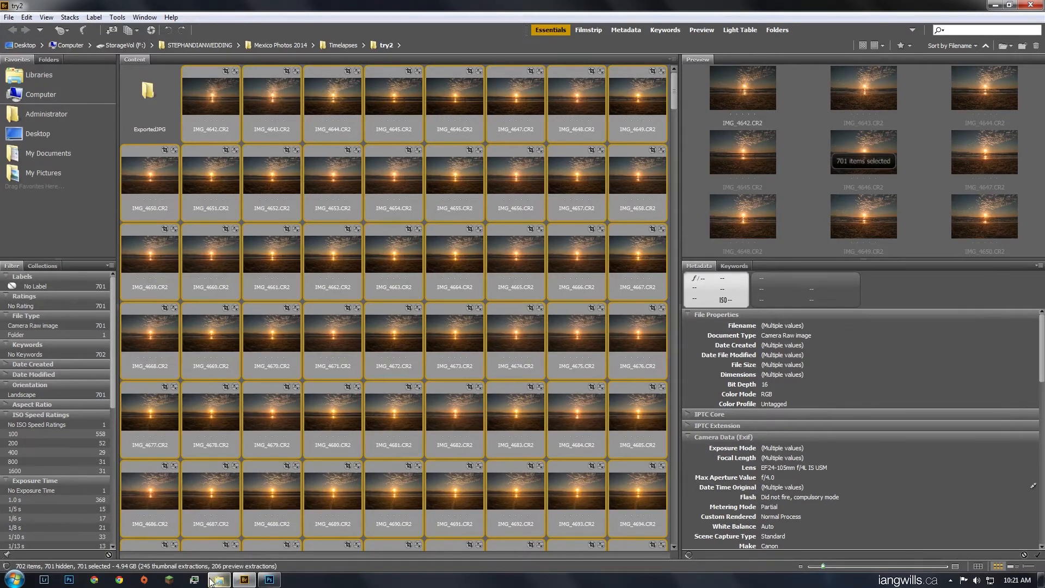
{"action": "mouse_move", "coordinate": [270, 581]}
{"action": "left_click", "coordinate": [220, 580]}
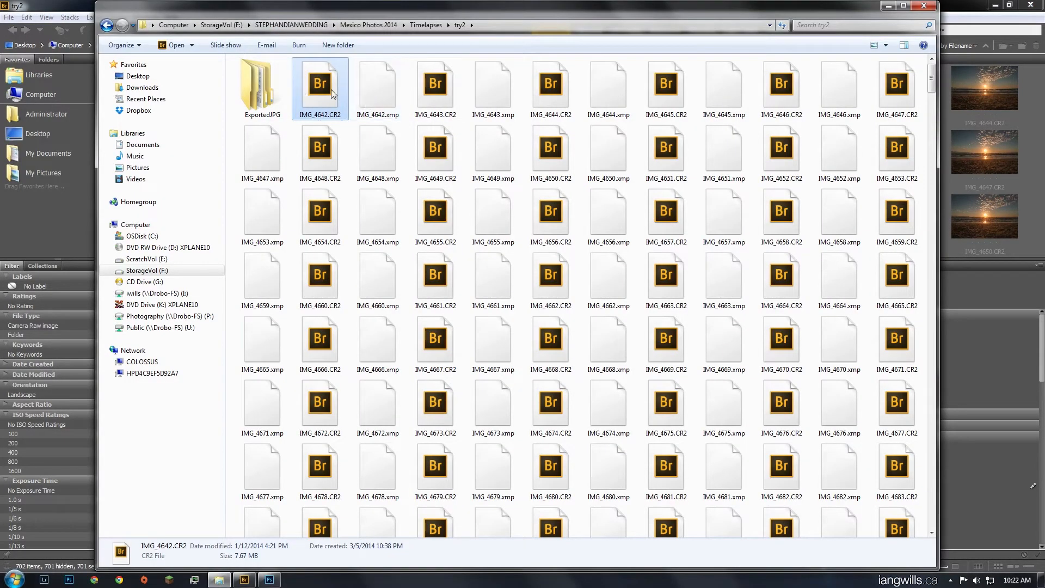
{"action": "scroll", "coordinate": [397, 234], "scroll_direction": "down", "scroll_amount": 15}
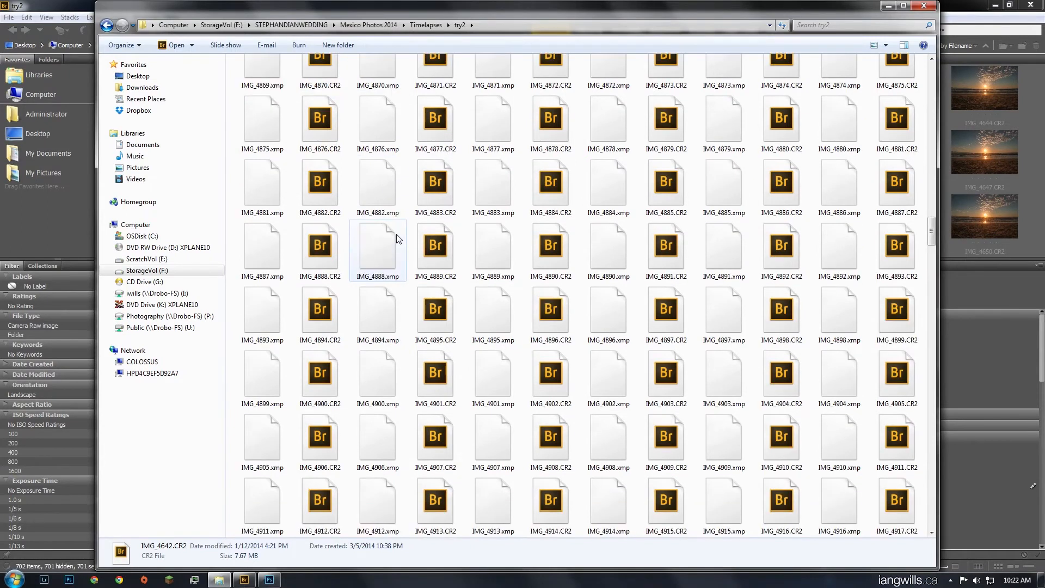
{"action": "scroll", "coordinate": [397, 238], "scroll_direction": "up", "scroll_amount": 13}
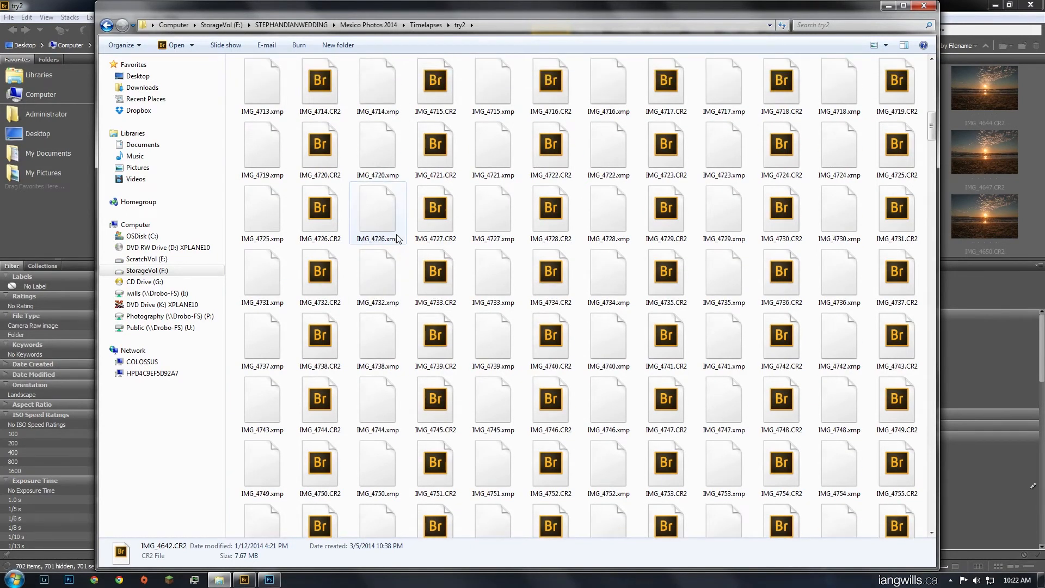
{"action": "scroll", "coordinate": [396, 238], "scroll_direction": "up", "scroll_amount": 6}
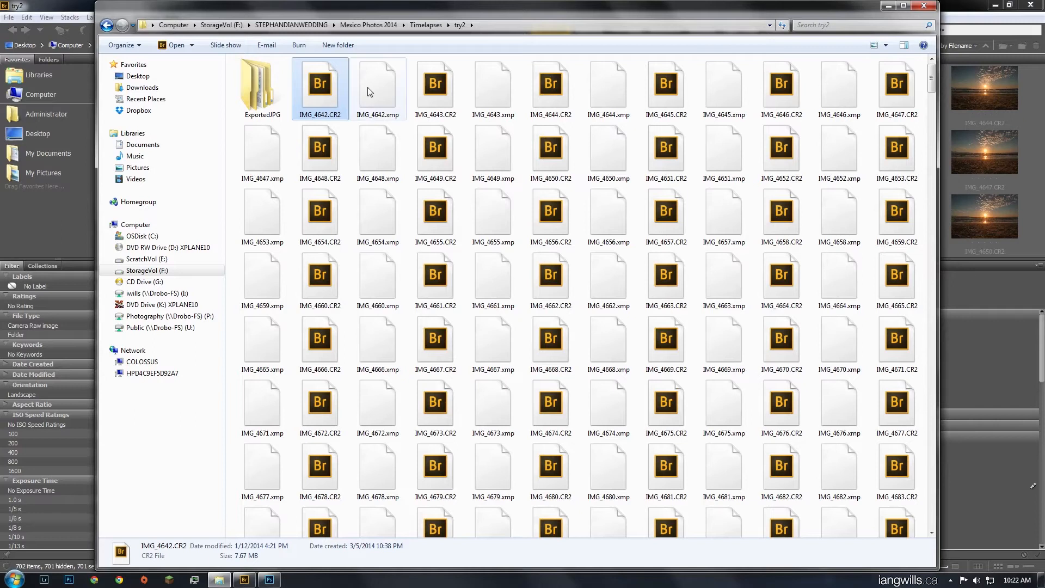
Open the JPEG folder inside ExportedJPG, shift its window aside, and select the first exported image.
{"action": "double_click", "coordinate": [255, 79]}
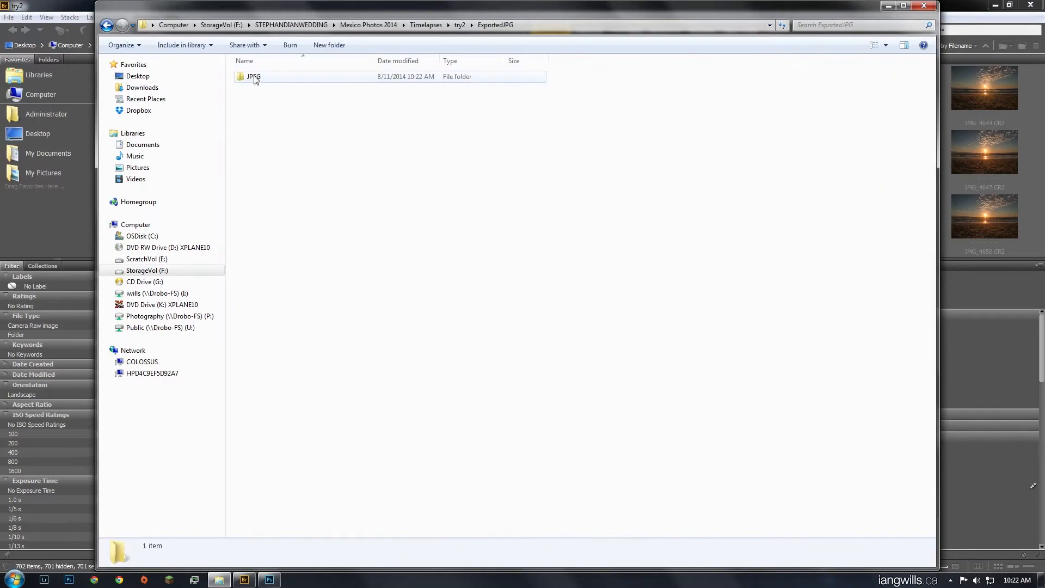
{"action": "double_click", "coordinate": [256, 79]}
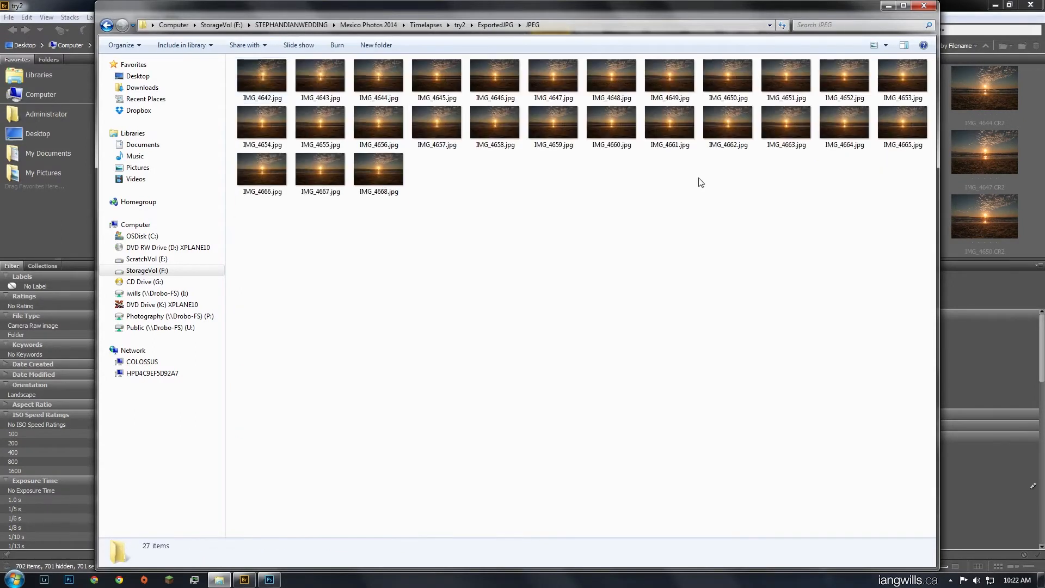
{"action": "left_click_drag", "start_coordinate": [677, 11], "coordinate": [621, 12]}
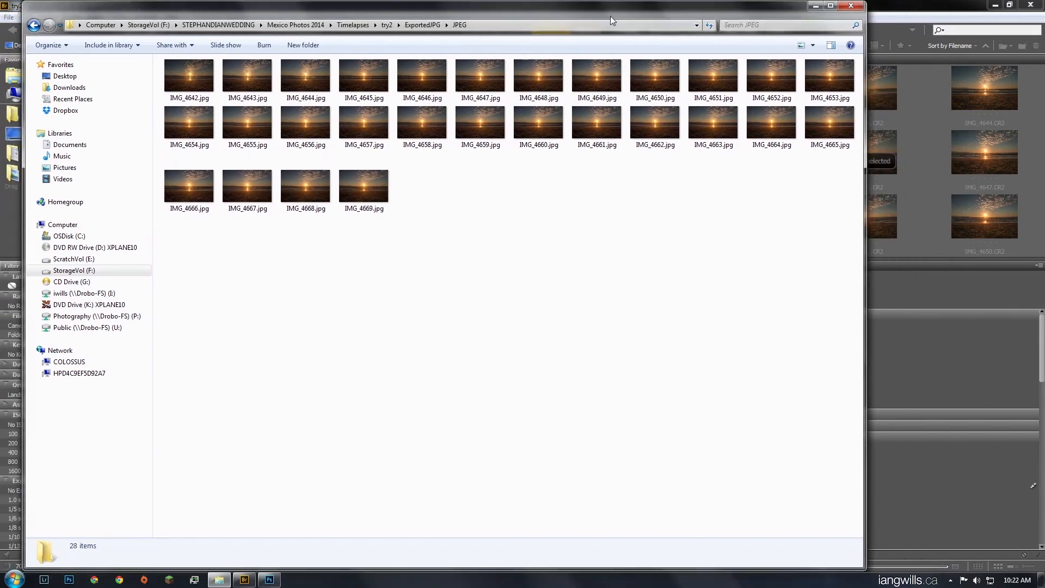
{"action": "left_click", "coordinate": [206, 77]}
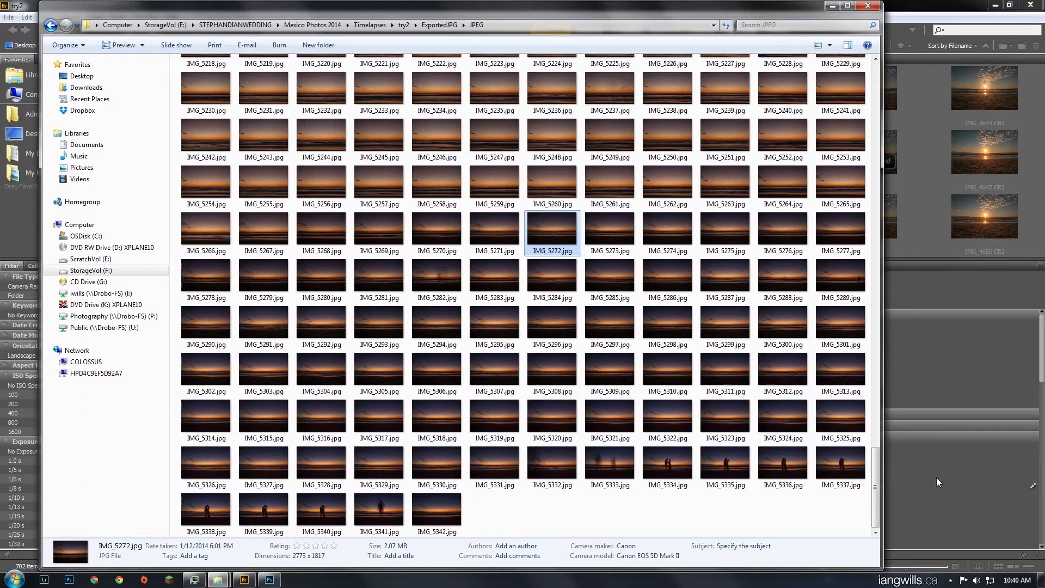
Review the exported JPEGs across the sequence up to the last frame, IMG_5342.jpg, and clear the file selection.
{"action": "scroll", "coordinate": [578, 456], "scroll_direction": "up", "scroll_amount": 15}
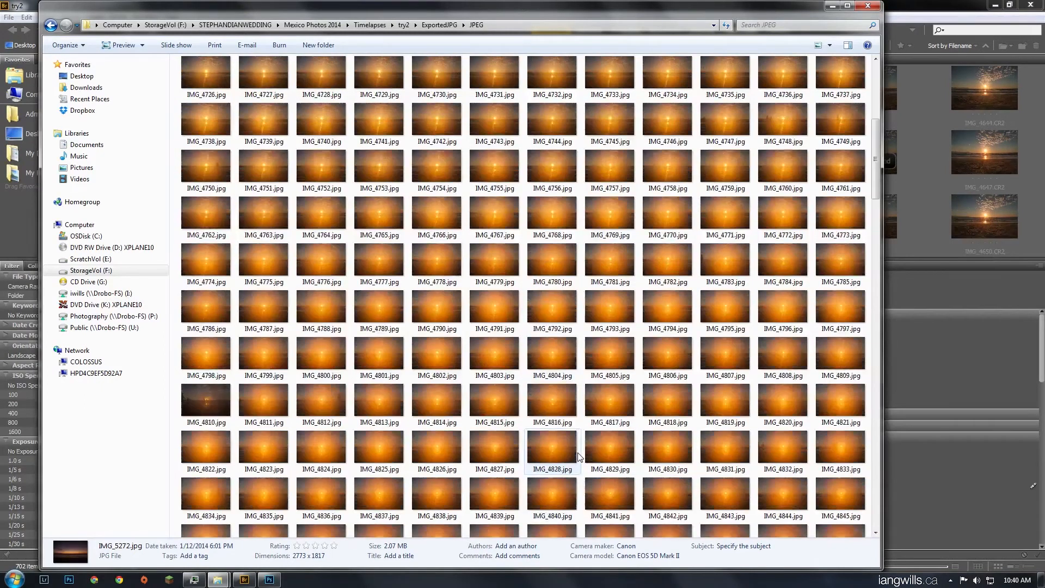
{"action": "scroll", "coordinate": [579, 456], "scroll_direction": "up", "scroll_amount": 3}
{"action": "scroll", "coordinate": [578, 456], "scroll_direction": "down", "scroll_amount": 5}
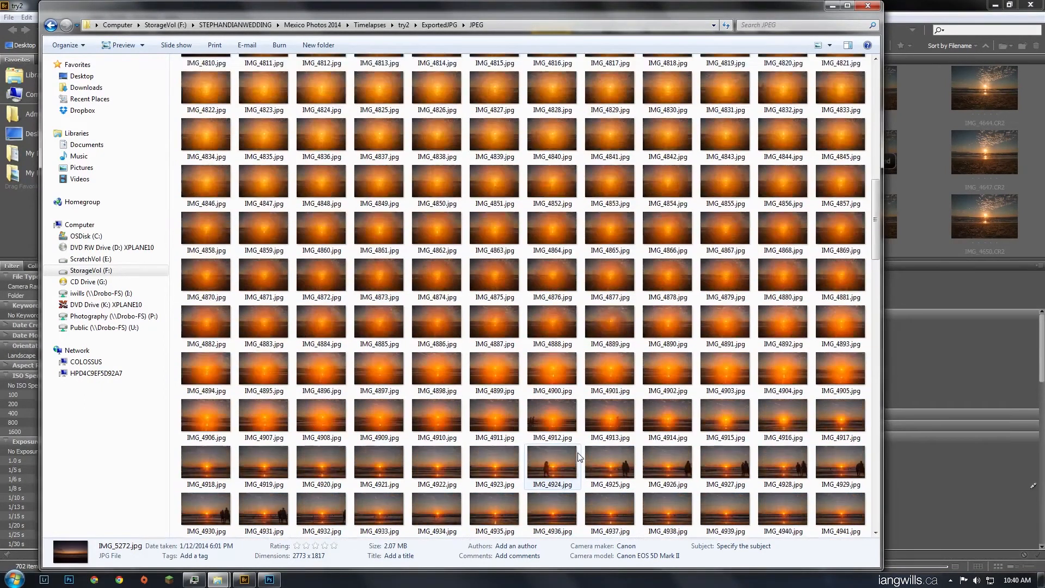
{"action": "scroll", "coordinate": [579, 456], "scroll_direction": "down", "scroll_amount": 15}
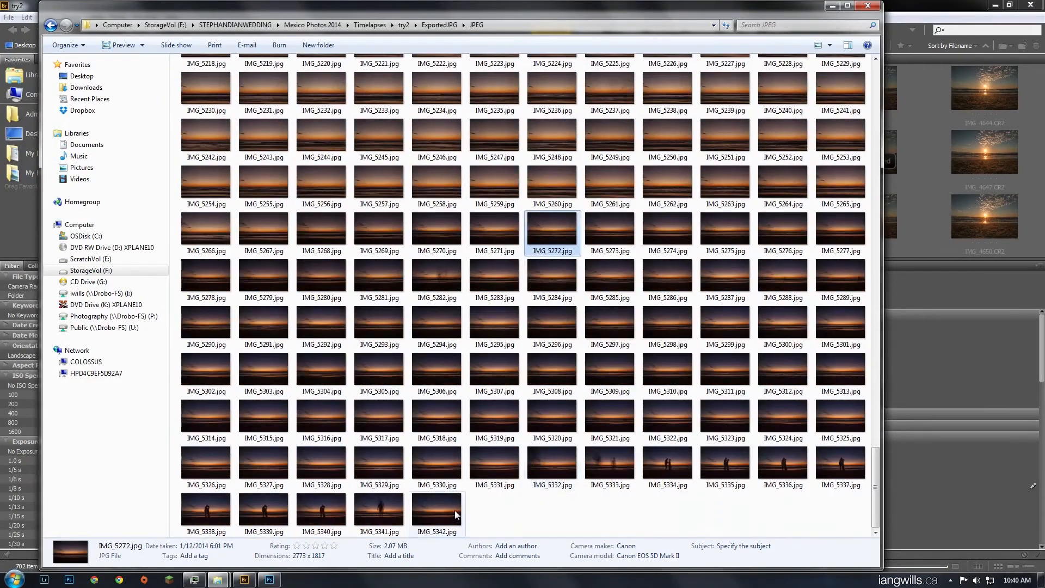
{"action": "left_click", "coordinate": [495, 514]}
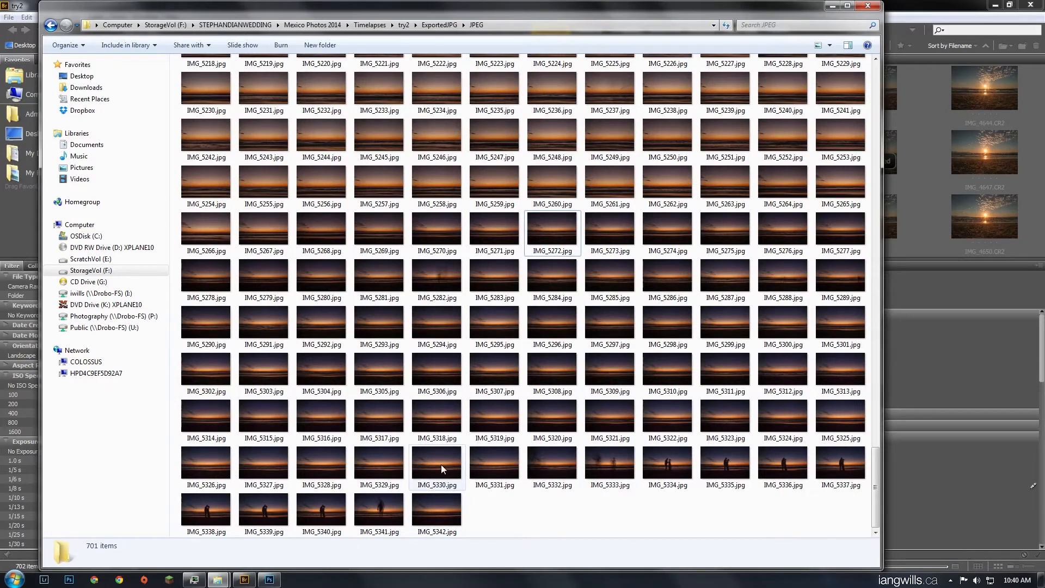
Close Bridge and Photoshop.
{"action": "left_click", "coordinate": [925, 5]}
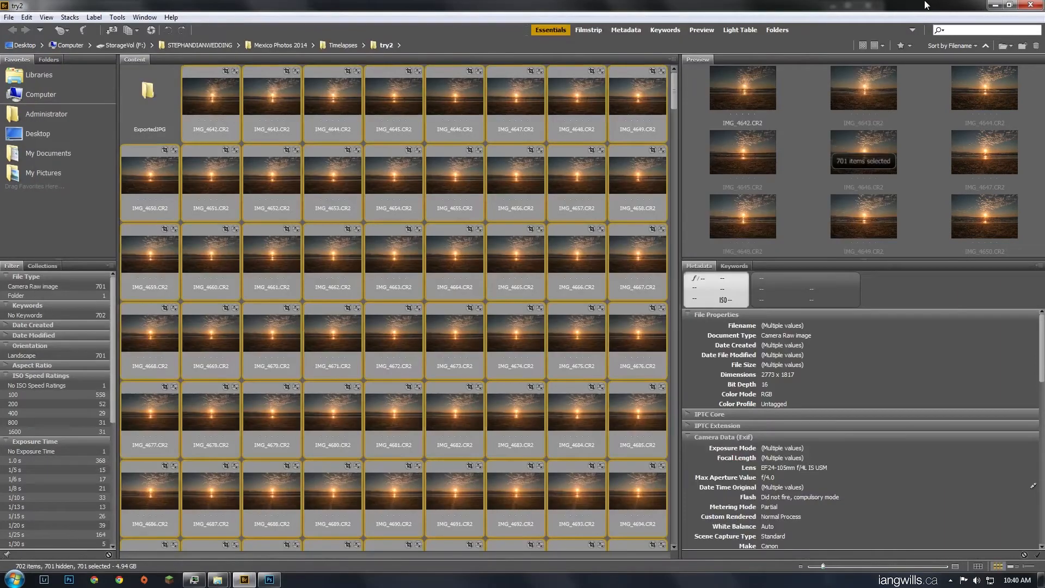
{"action": "left_click", "coordinate": [1030, 5]}
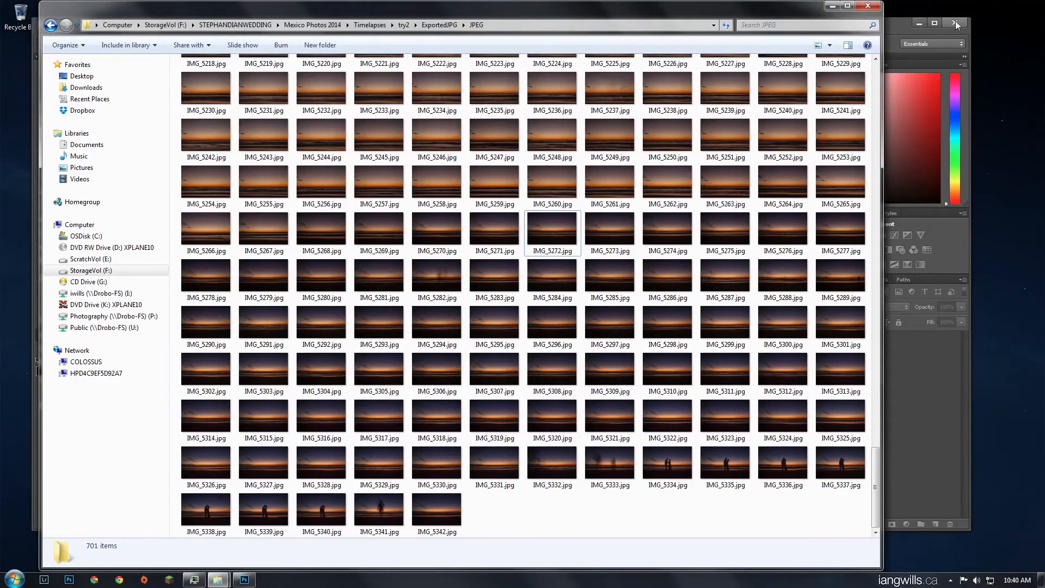
{"action": "left_click", "coordinate": [955, 23]}
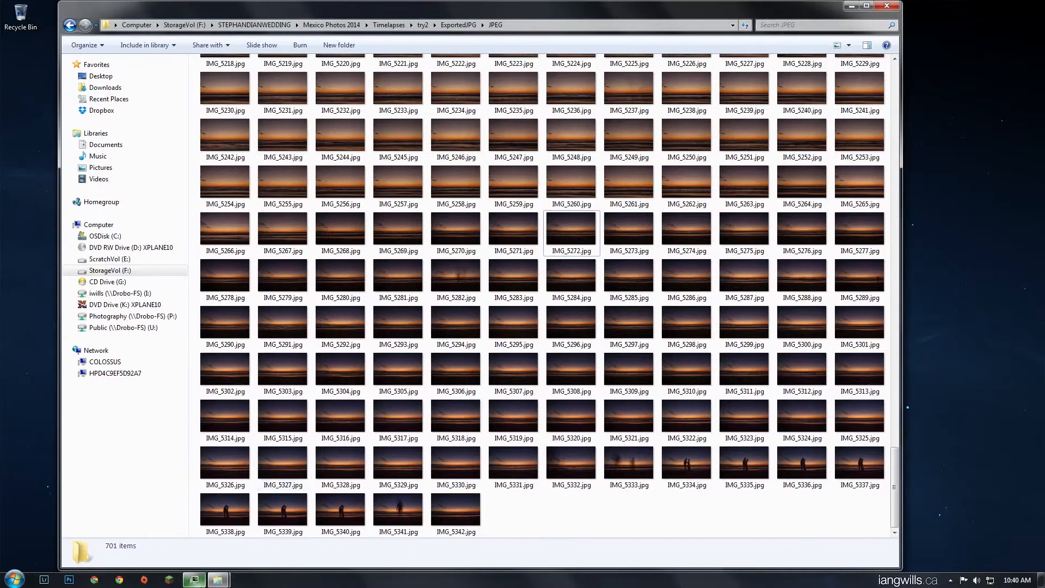
Move the JPEG folder window across the desktop and minimize it.
{"action": "left_click", "coordinate": [194, 580]}
{"action": "left_click", "coordinate": [794, 251]}
{"action": "mouse_move", "coordinate": [220, 578]}
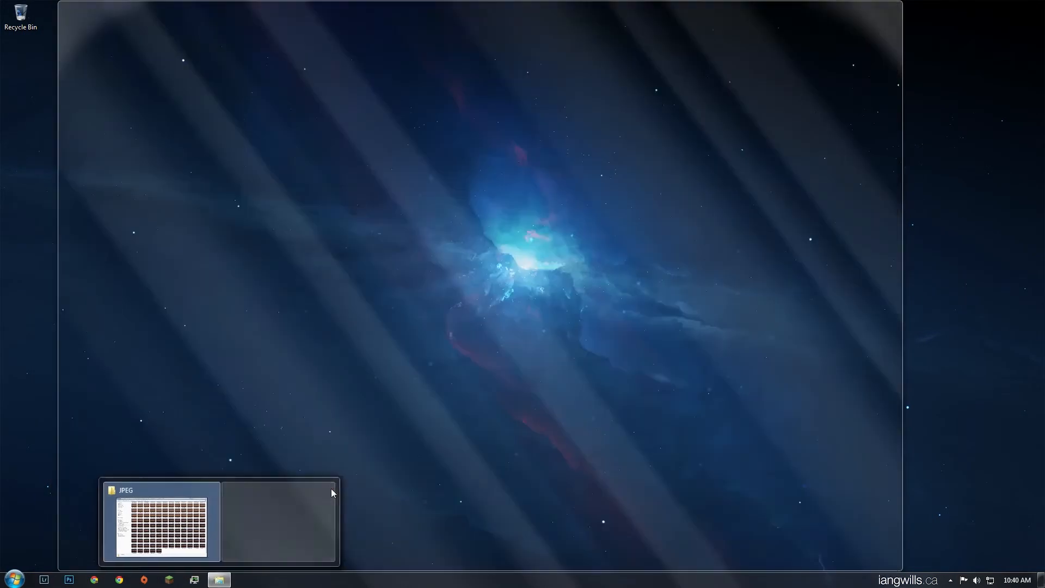
{"action": "left_click_drag", "start_coordinate": [464, 15], "coordinate": [594, 26]}
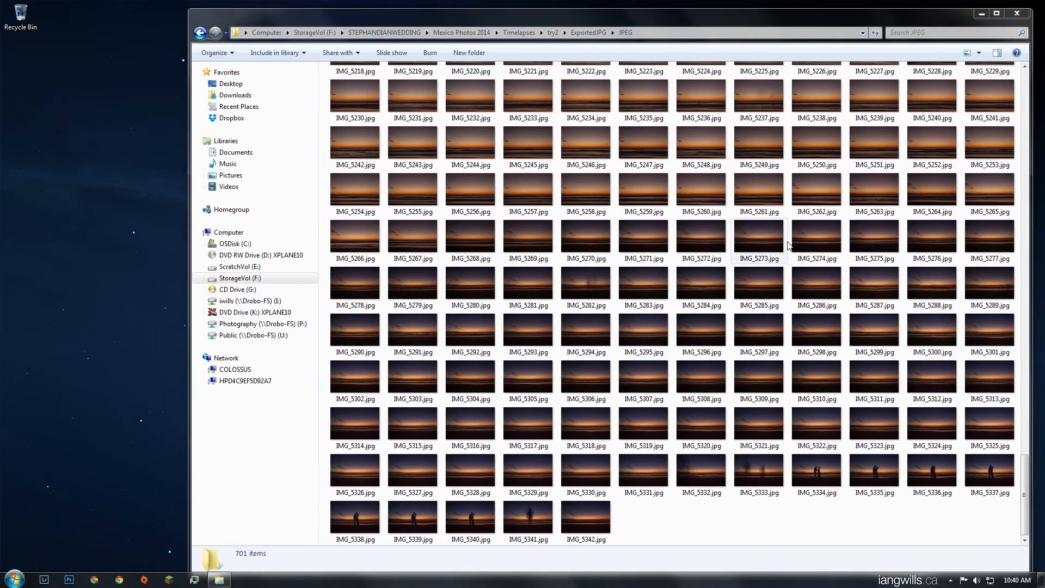
{"action": "left_click", "coordinate": [981, 14]}
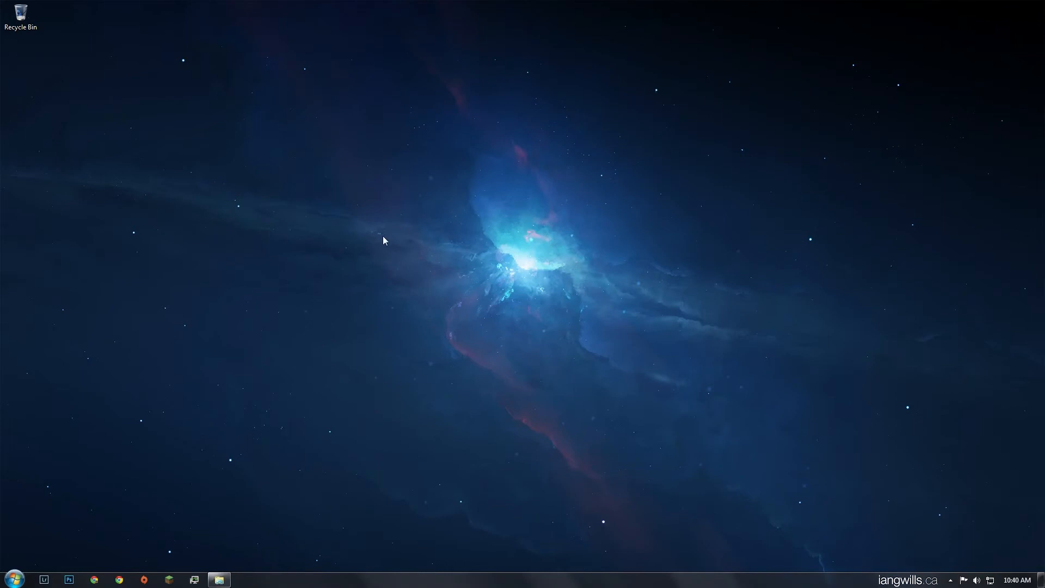
{"action": "left_click", "coordinate": [70, 580]}
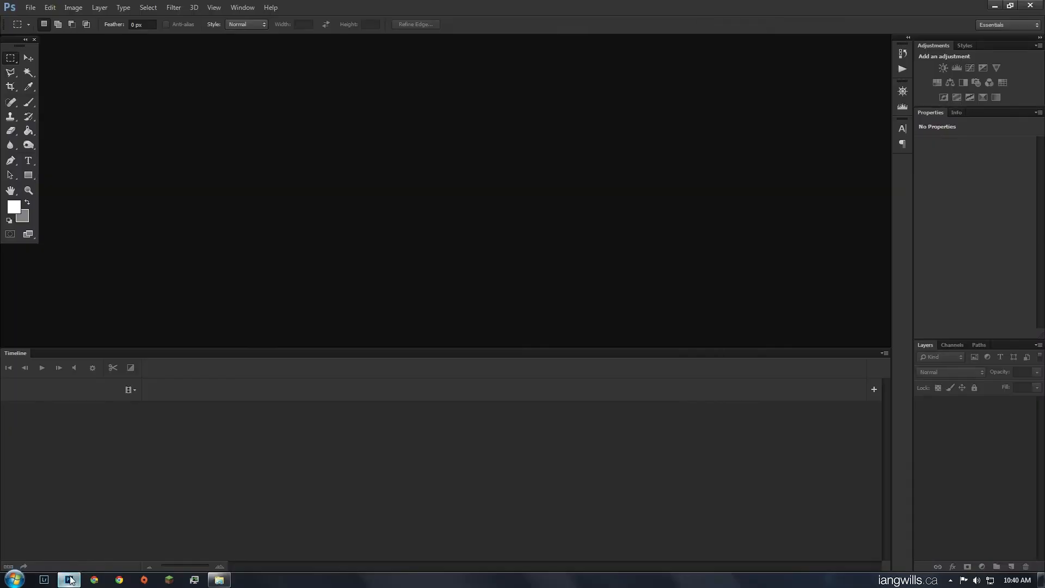
{"action": "left_click", "coordinate": [1030, 6]}
{"action": "left_click", "coordinate": [14, 579]}
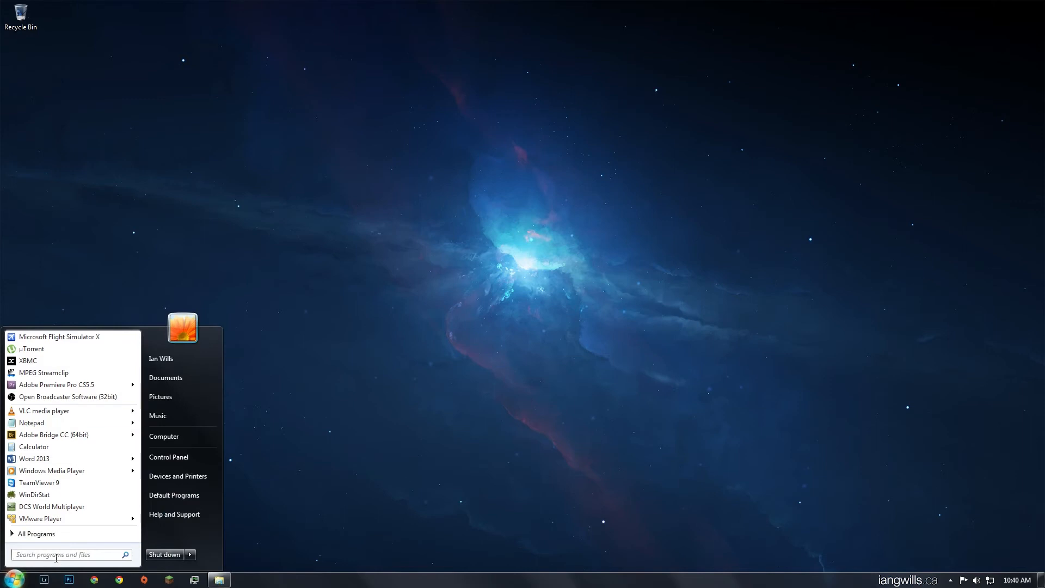
{"action": "type", "text": "photo"}
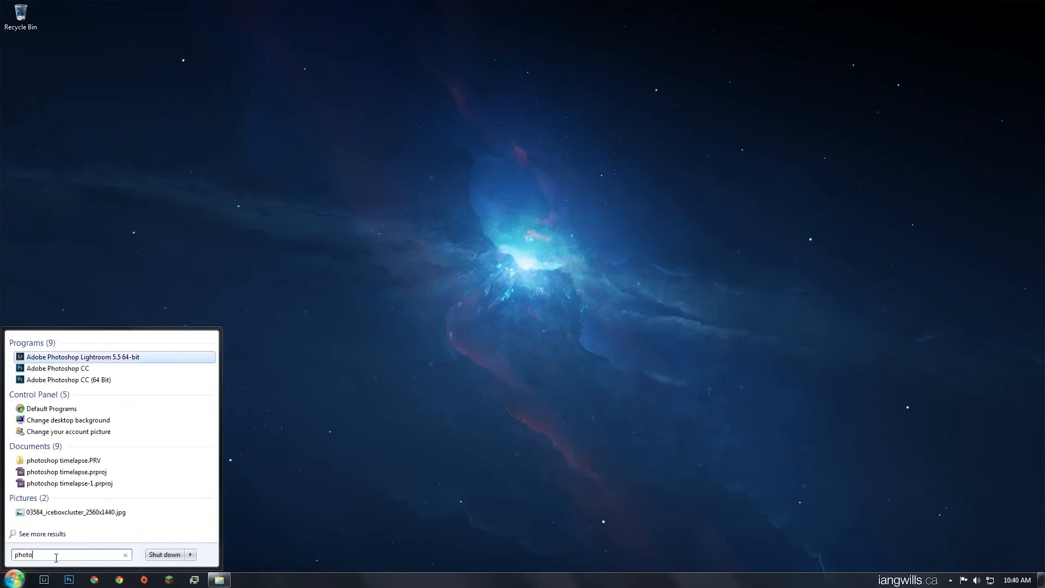
{"action": "left_click", "coordinate": [62, 380]}
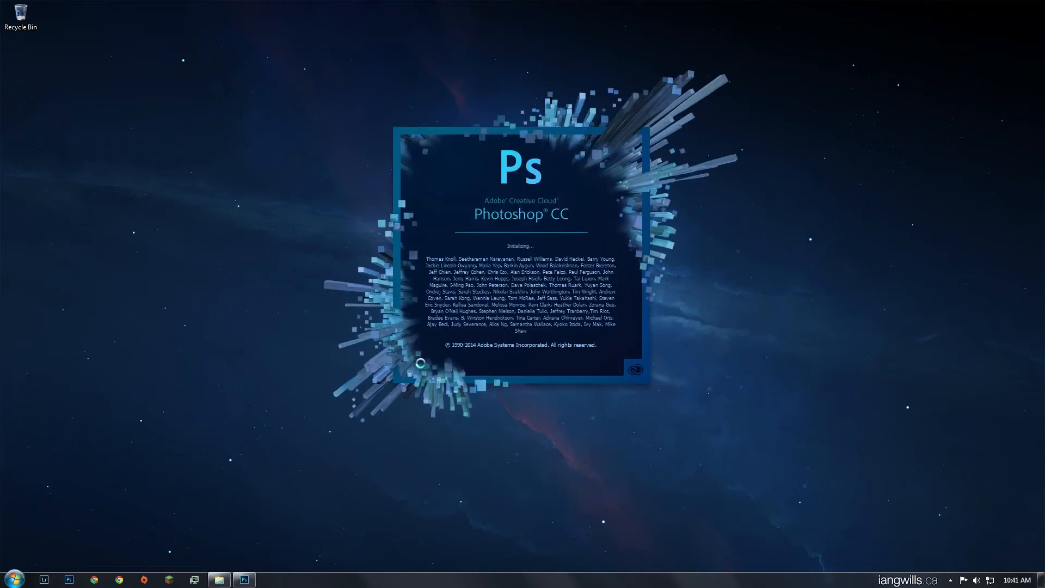
{"action": "left_click", "coordinate": [14, 579]}
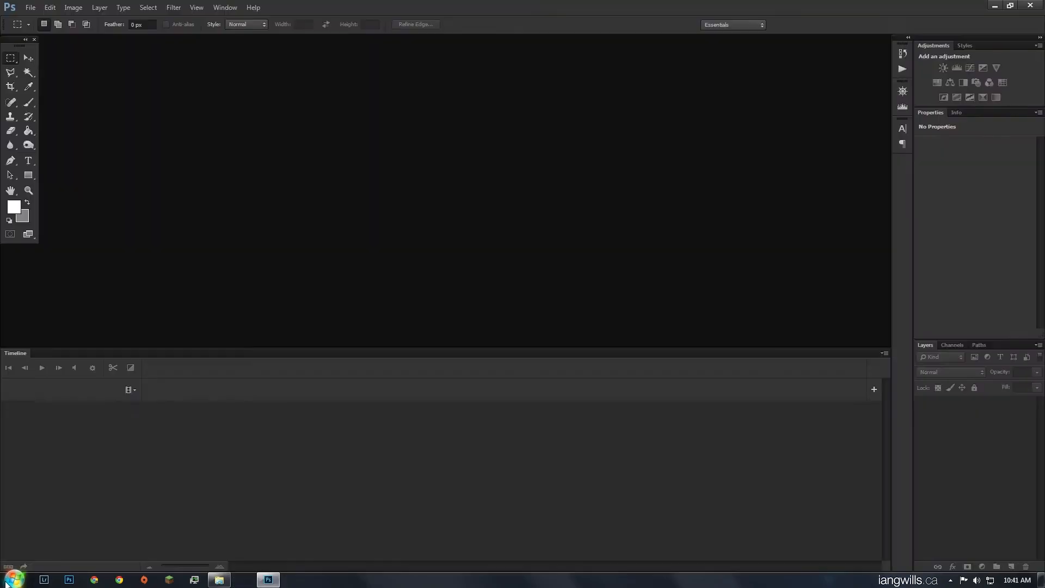
{"action": "left_click", "coordinate": [1030, 6]}
Launch Adobe Photoshop CC 2014 from the list of installed programs and maximize its window.
{"action": "left_click", "coordinate": [13, 579]}
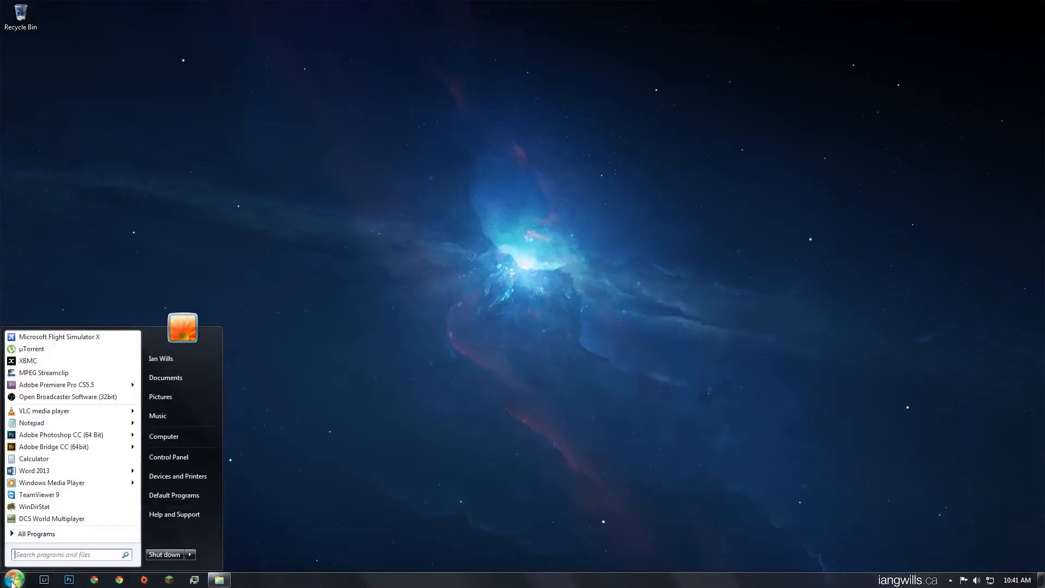
{"action": "left_click", "coordinate": [64, 538]}
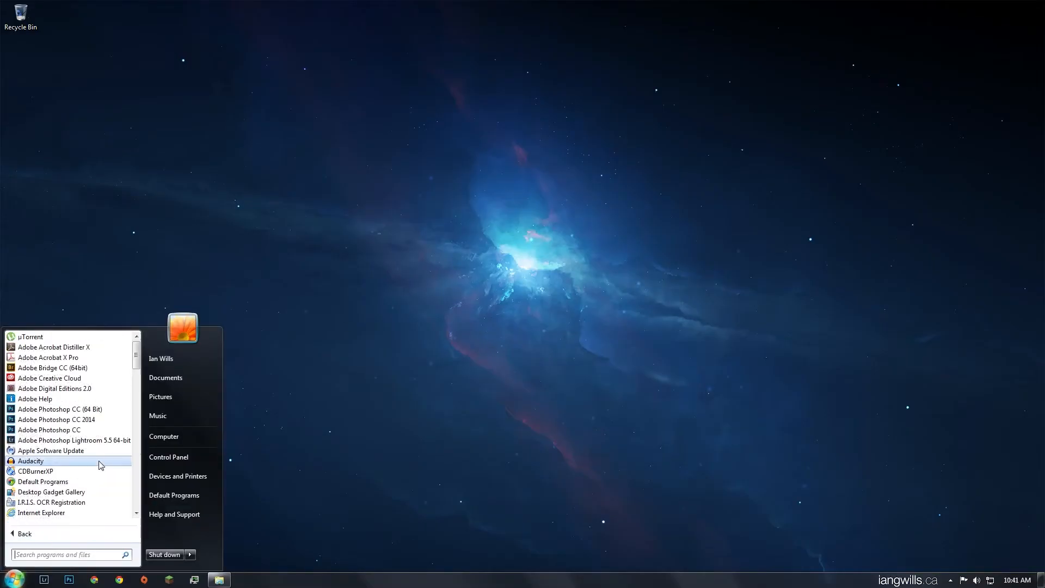
{"action": "left_click", "coordinate": [90, 420]}
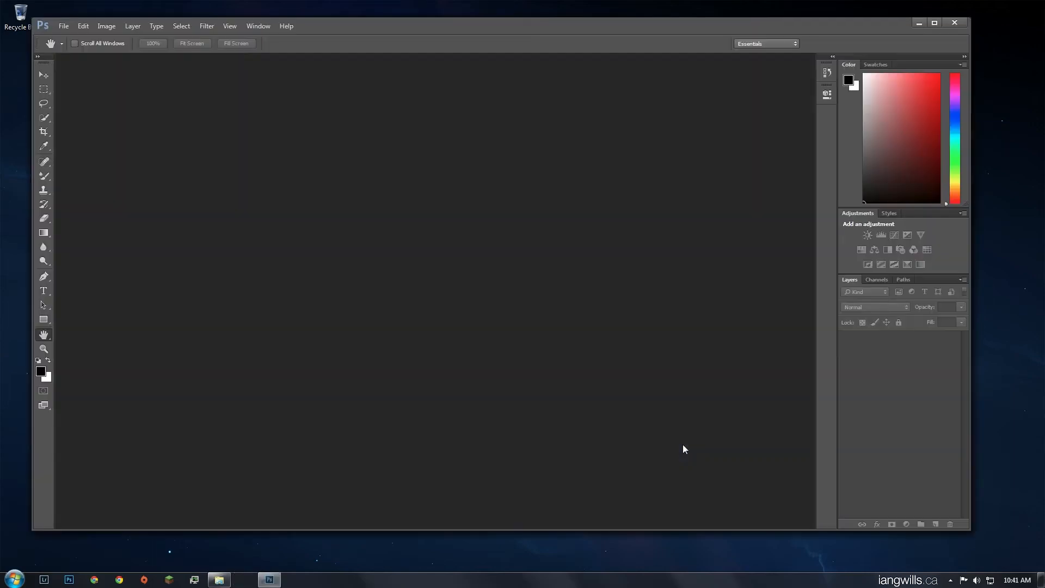
{"action": "left_click", "coordinate": [934, 22]}
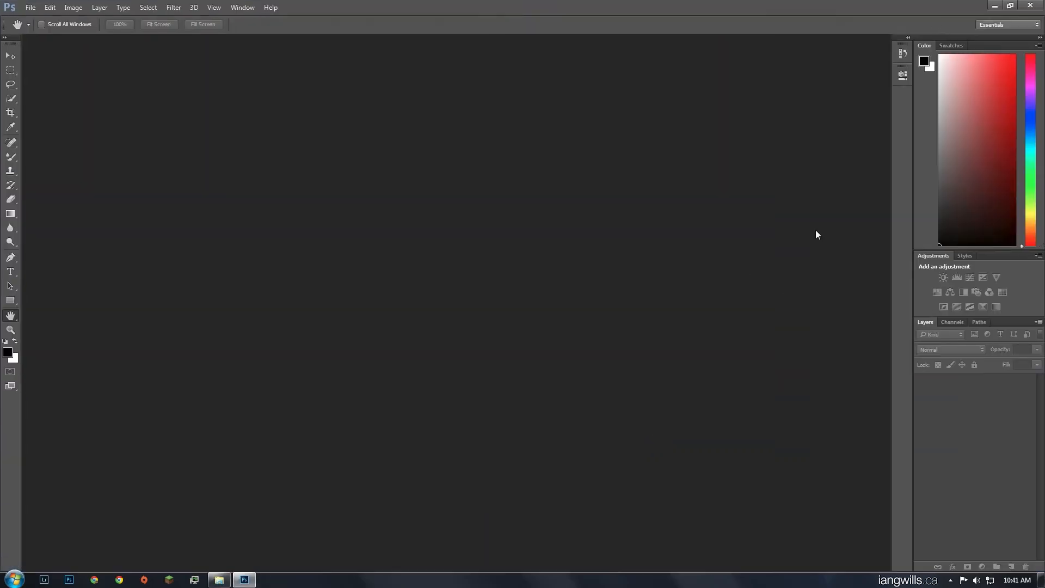
Start a new document named Sunset Timelapse Mexico with the Film & Video preset at HDTV 1080p/29.97 size.
{"action": "left_click", "coordinate": [31, 7]}
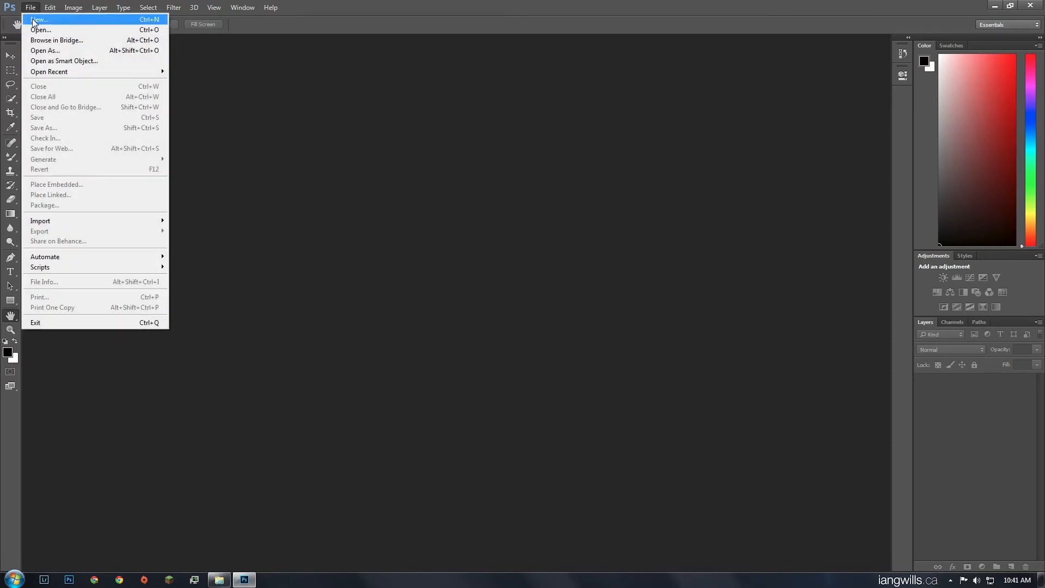
{"action": "left_click", "coordinate": [34, 20]}
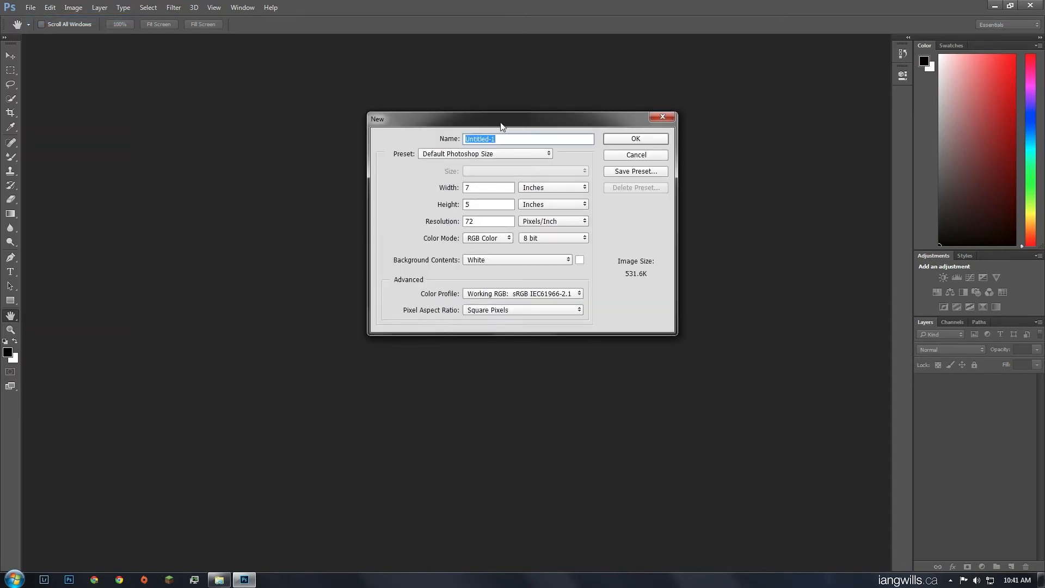
{"action": "left_click_drag", "start_coordinate": [501, 123], "coordinate": [442, 171]}
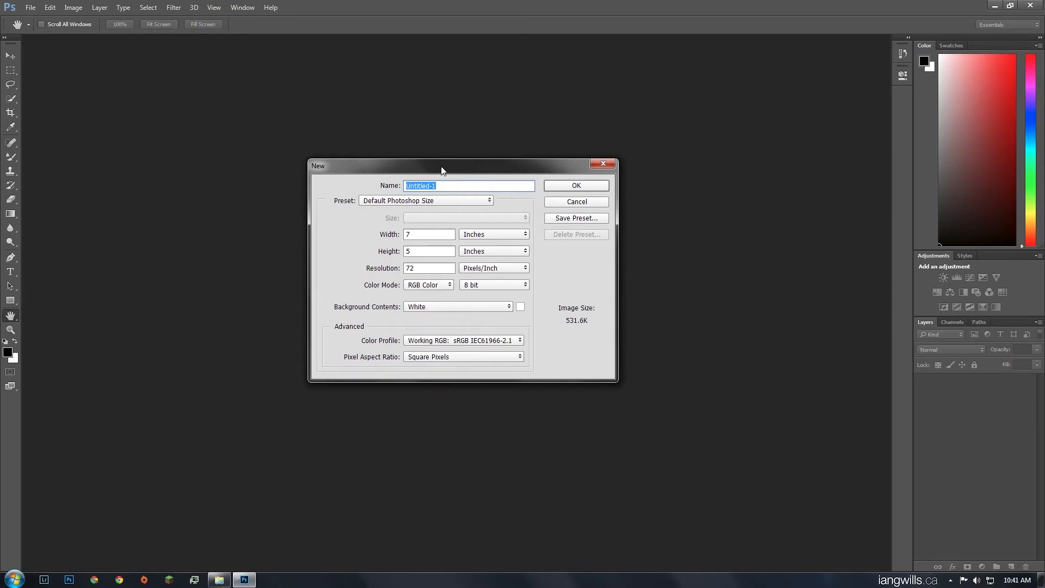
{"action": "type", "text": "Sunset Timelapse Mexico"}
{"action": "left_click", "coordinate": [373, 200]}
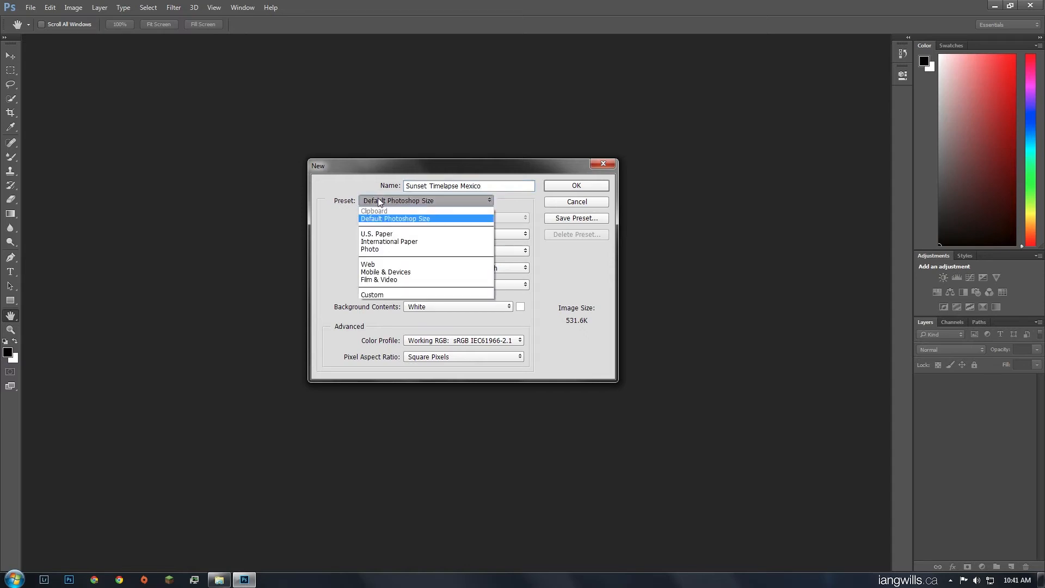
{"action": "left_click", "coordinate": [391, 281]}
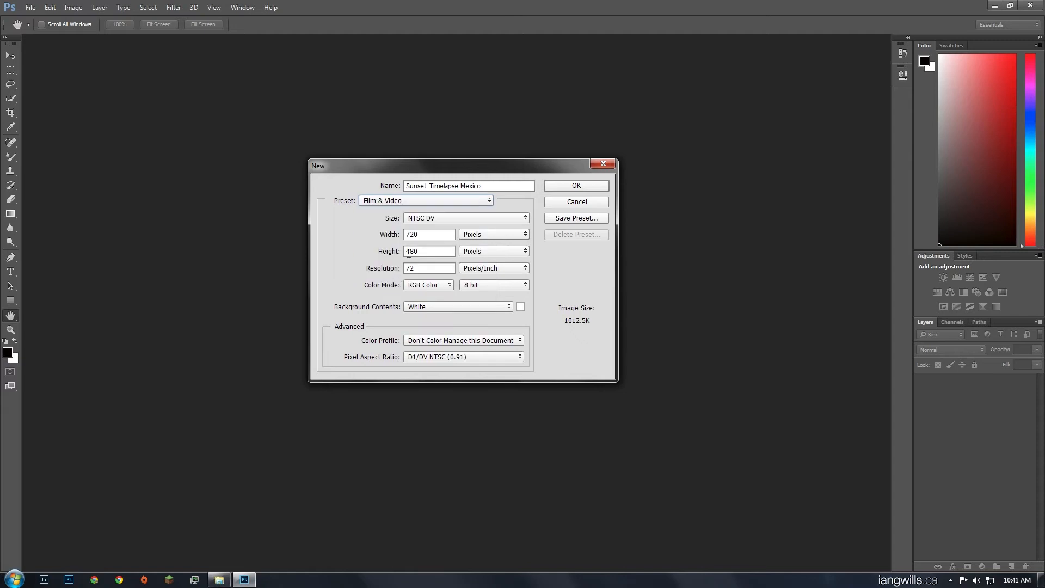
{"action": "left_click", "coordinate": [450, 219]}
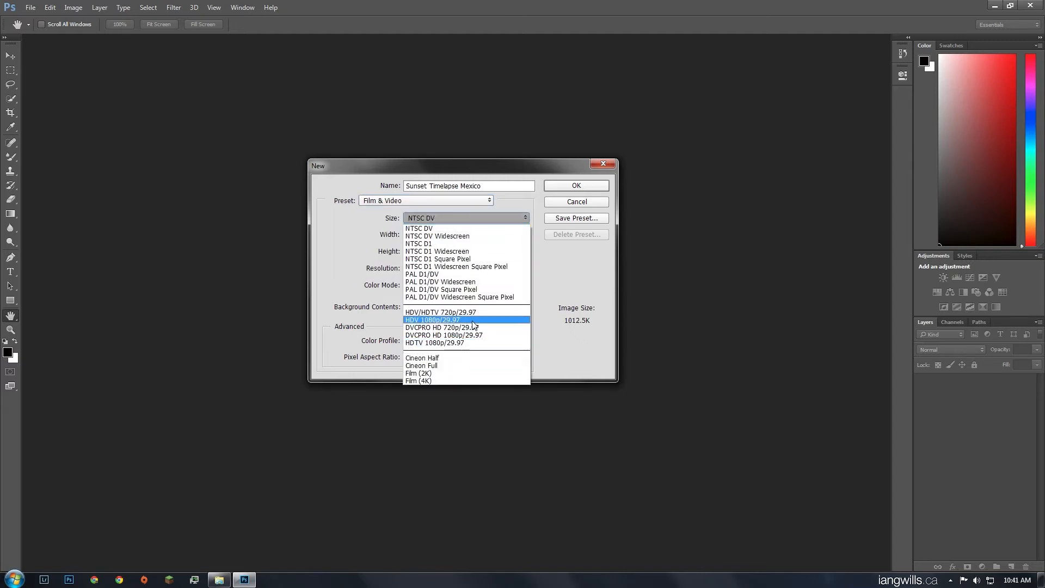
{"action": "left_click", "coordinate": [446, 342]}
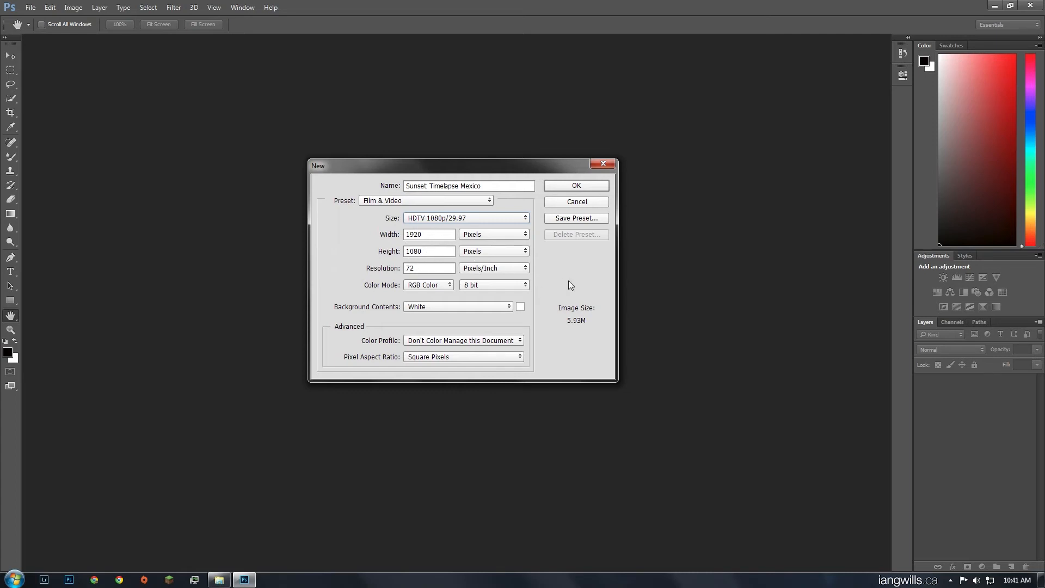
Set the new document's background contents to a custom black, 000000, and create the document.
{"action": "left_click", "coordinate": [490, 306]}
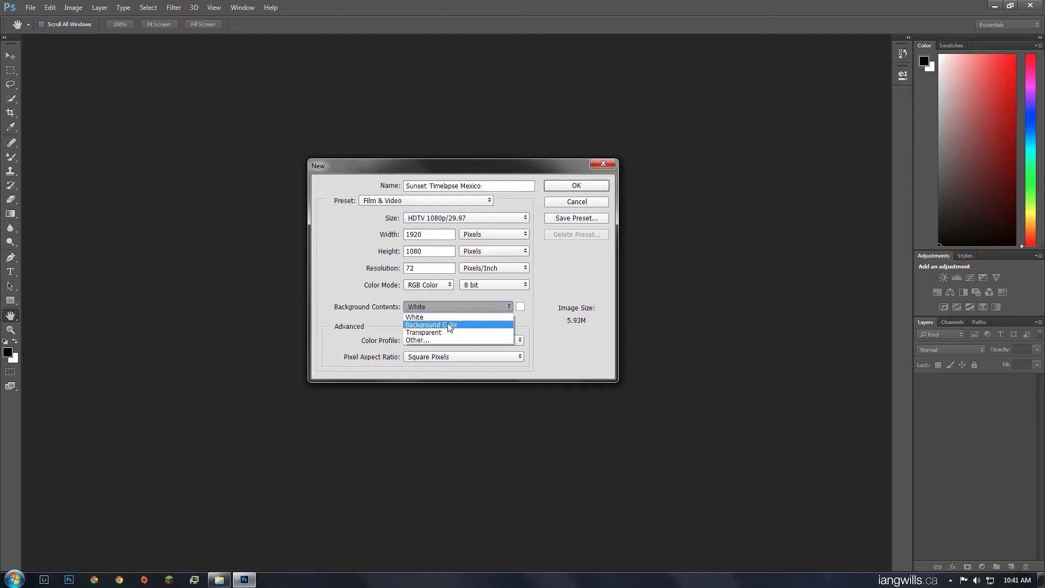
{"action": "left_click", "coordinate": [436, 339]}
{"action": "type", "text": "000000"}
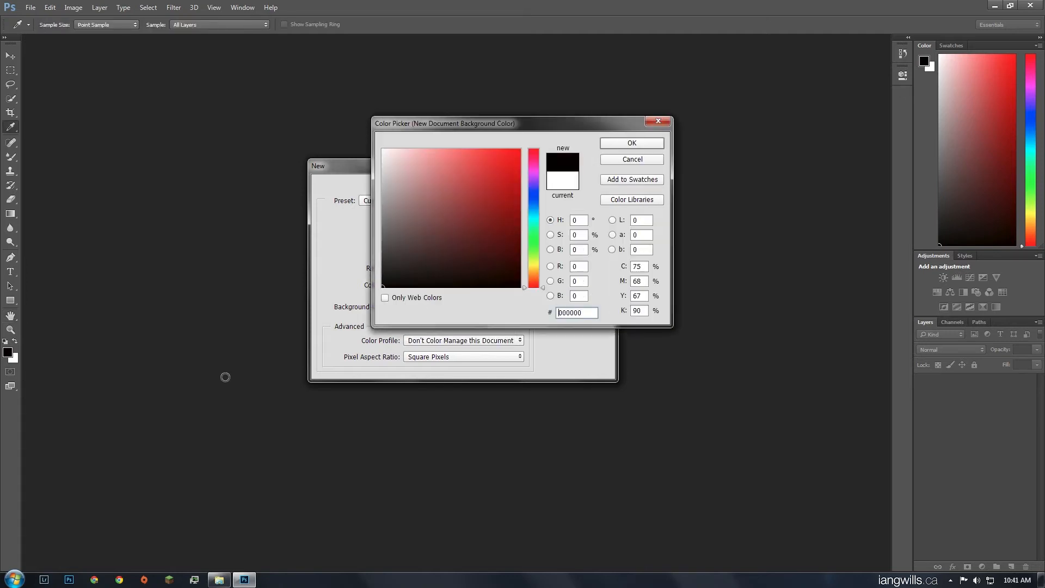
{"action": "left_click", "coordinate": [641, 142]}
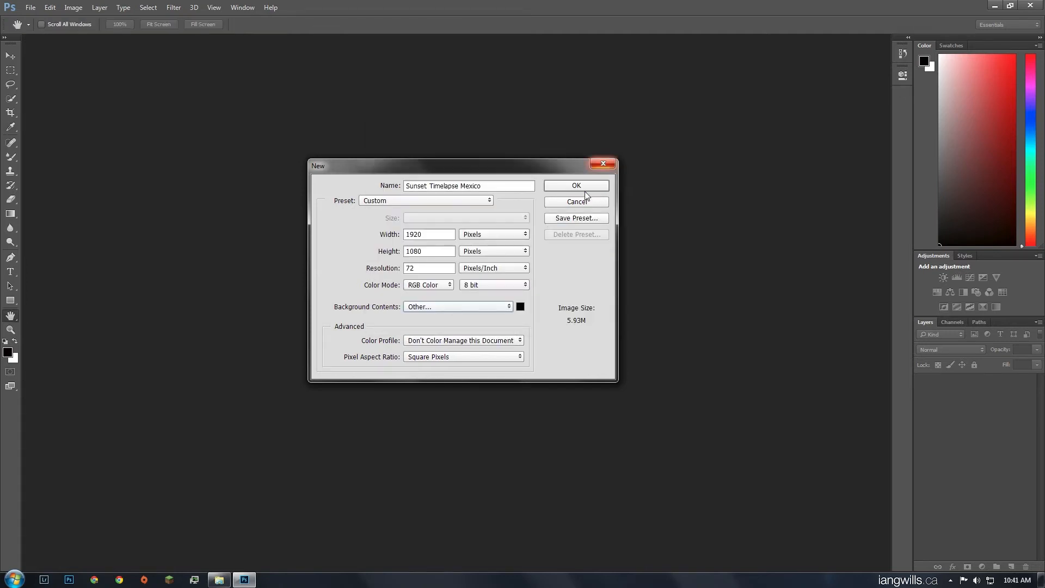
{"action": "left_click", "coordinate": [592, 187]}
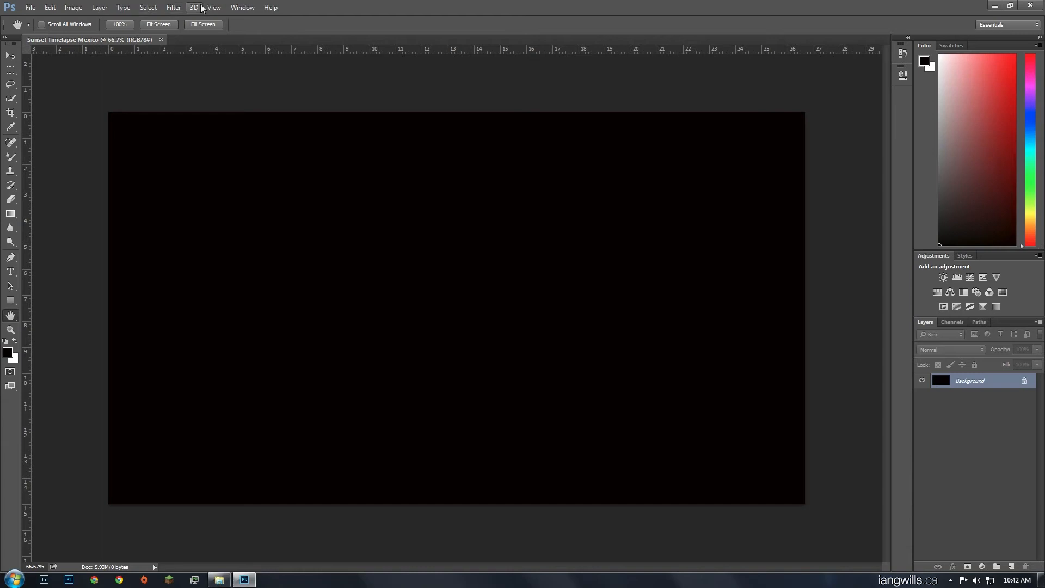
Show the Timeline, enlarge its area, and create a video timeline for the document.
{"action": "left_click", "coordinate": [242, 7]}
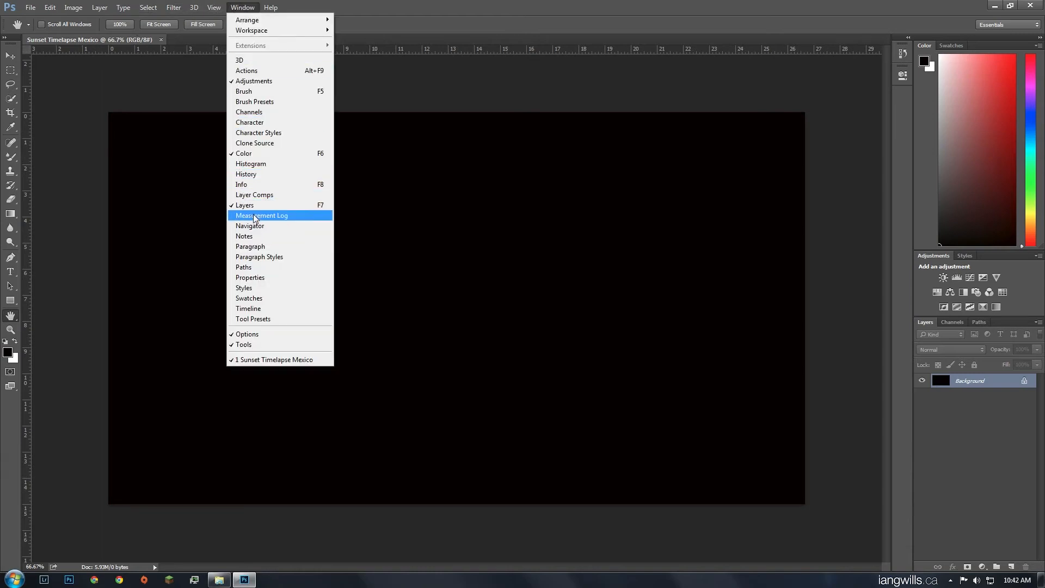
{"action": "left_click", "coordinate": [270, 309]}
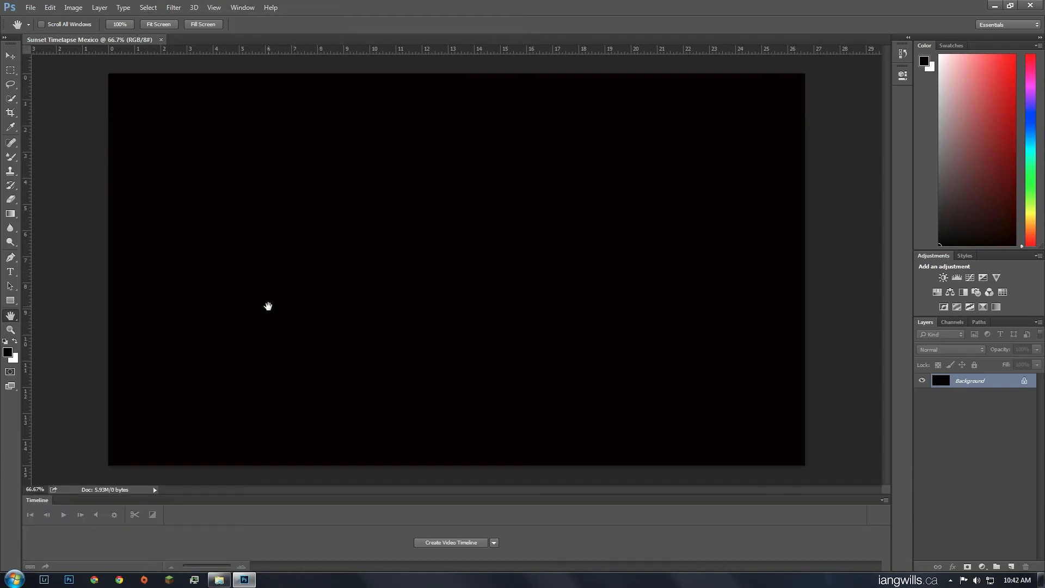
{"action": "left_click_drag", "start_coordinate": [225, 495], "coordinate": [226, 471]}
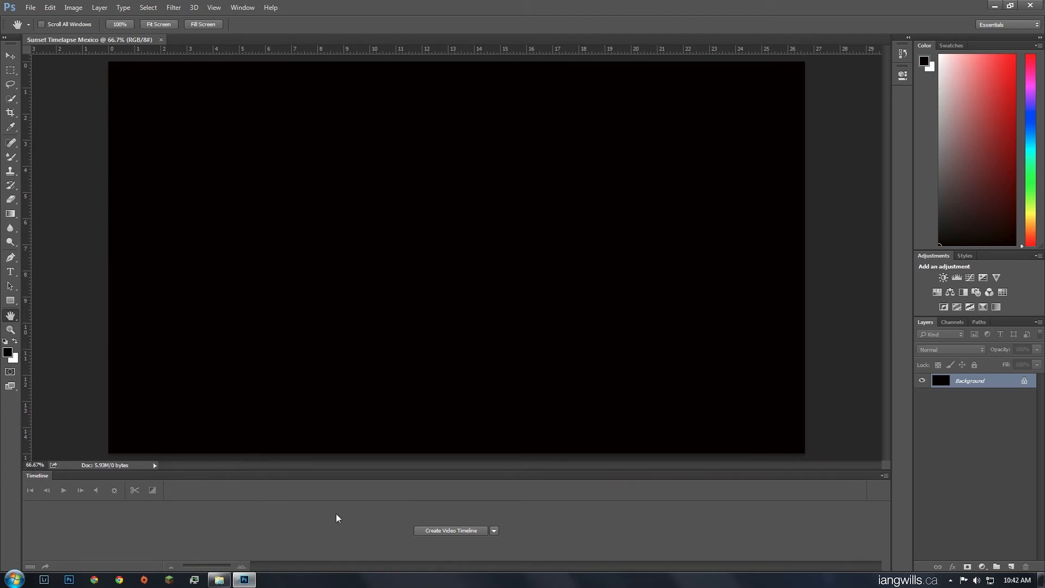
{"action": "left_click", "coordinate": [460, 531]}
{"action": "left_click_drag", "start_coordinate": [217, 470], "coordinate": [220, 458]}
Set the timeline frame rate to 23.976 fps and dismiss the tip about adding media.
{"action": "left_click", "coordinate": [882, 463]}
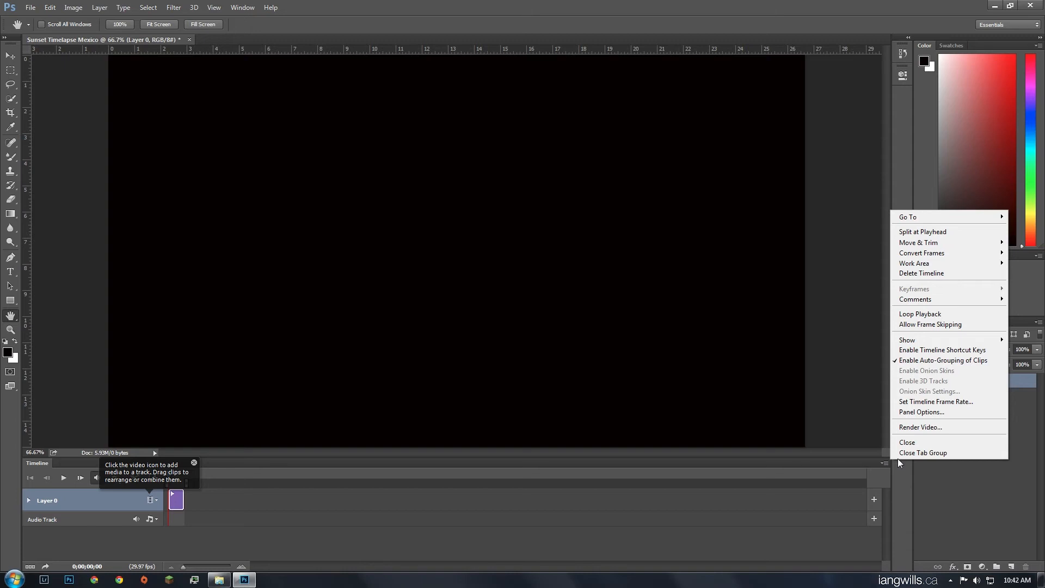
{"action": "left_click", "coordinate": [949, 404]}
{"action": "left_click", "coordinate": [508, 195]}
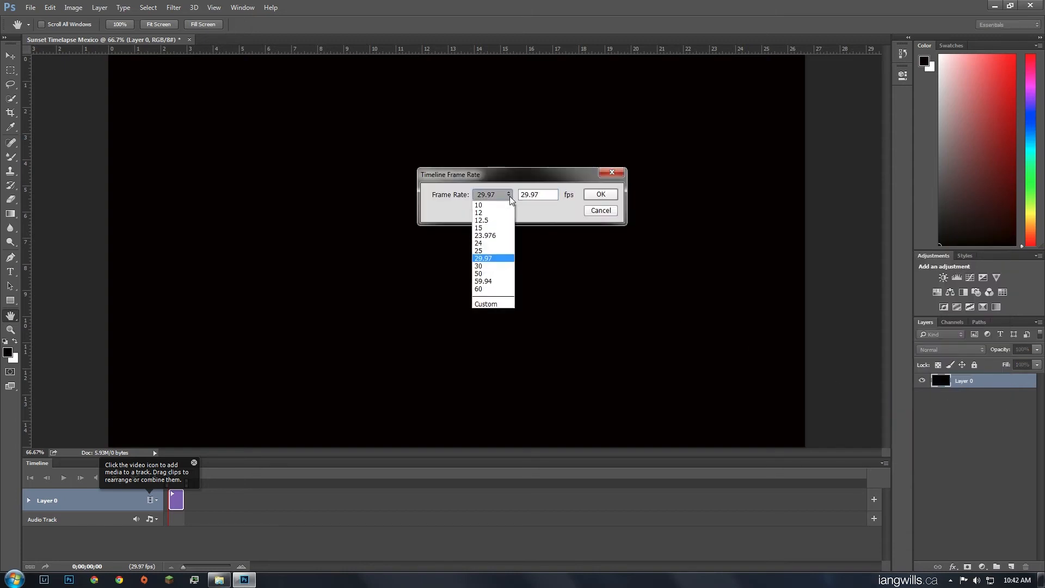
{"action": "left_click", "coordinate": [489, 236]}
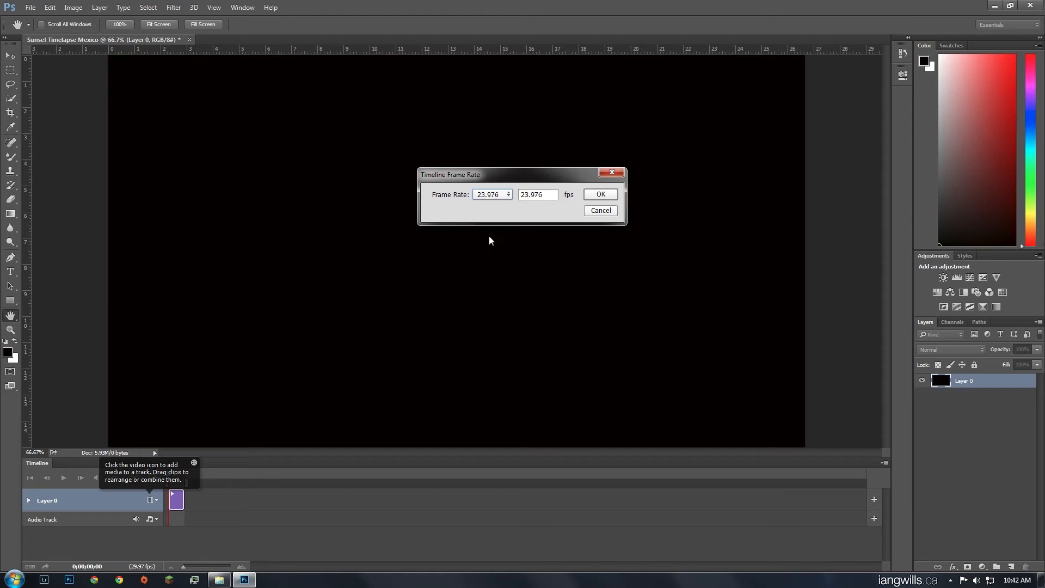
{"action": "left_click", "coordinate": [601, 196]}
{"action": "left_click", "coordinate": [194, 463]}
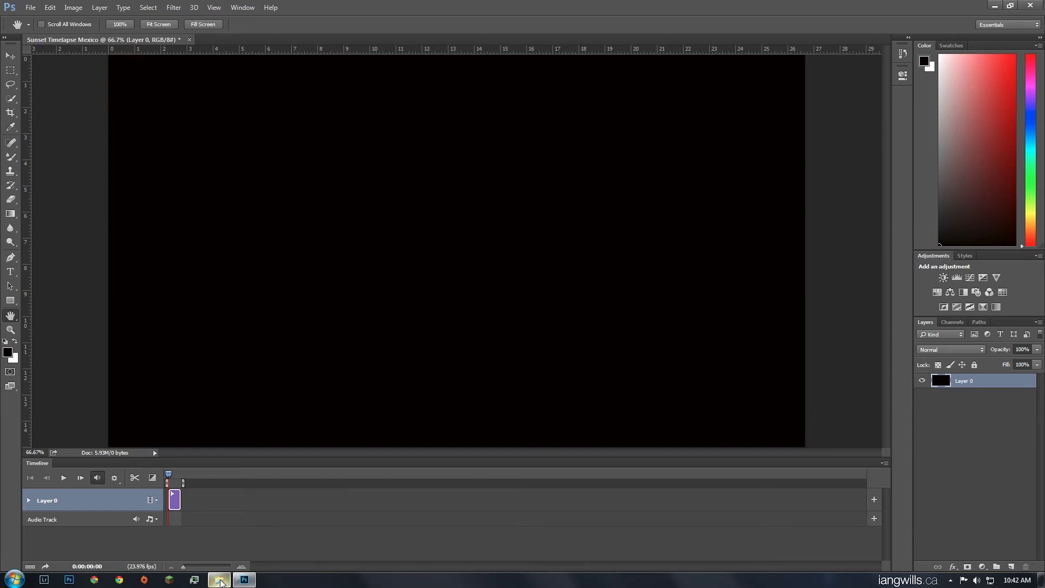
Start a new video layer from file and browse the wedding folder on StorageVol (F:) to Mexico Photos 2014 > Timelapses > try2 > ExportedJPG > JPEG.
{"action": "mouse_move", "coordinate": [220, 581]}
{"action": "left_click", "coordinate": [100, 8]}
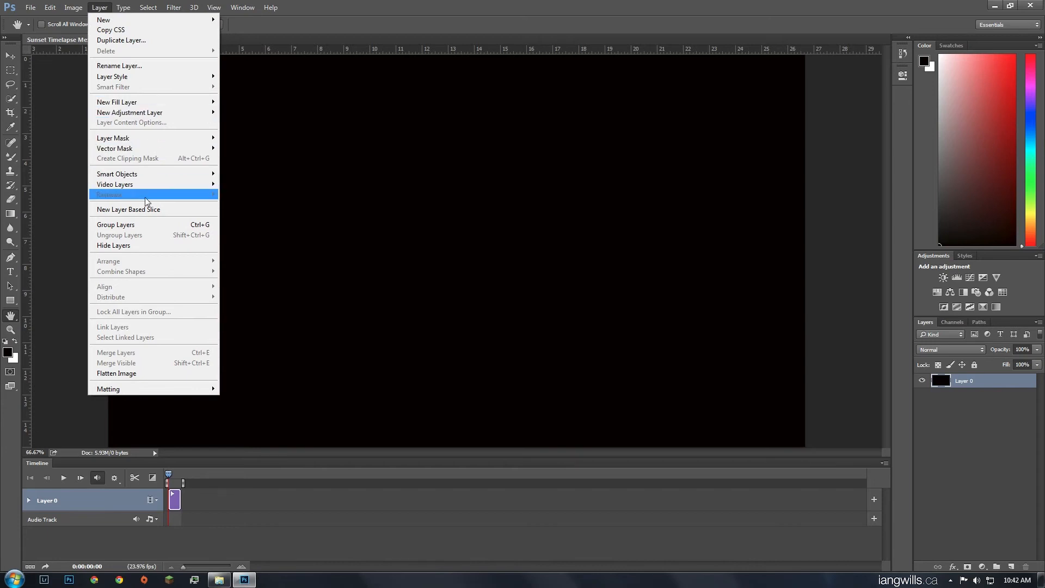
{"action": "mouse_move", "coordinate": [163, 184]}
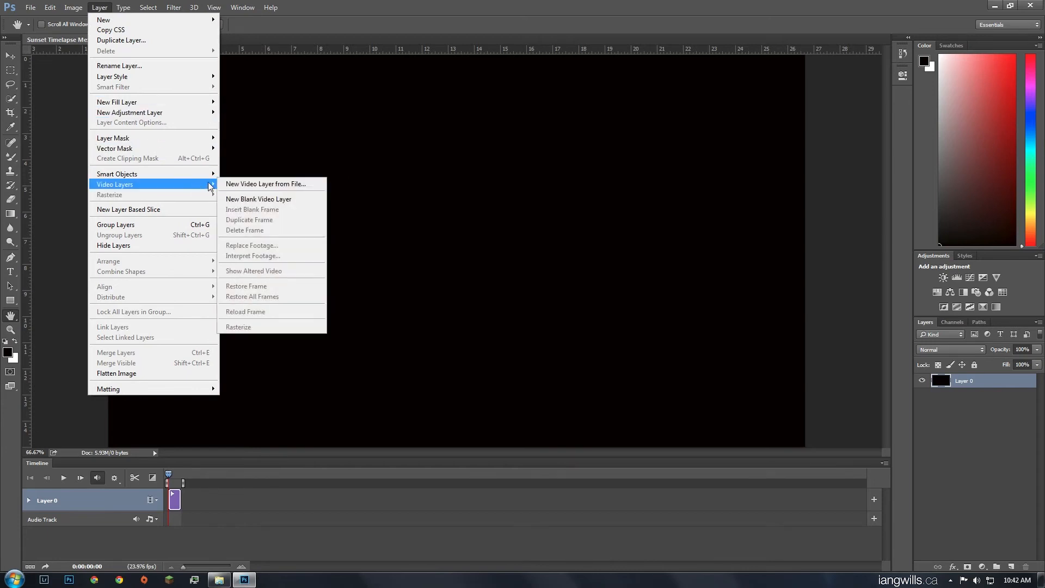
{"action": "left_click", "coordinate": [275, 185]}
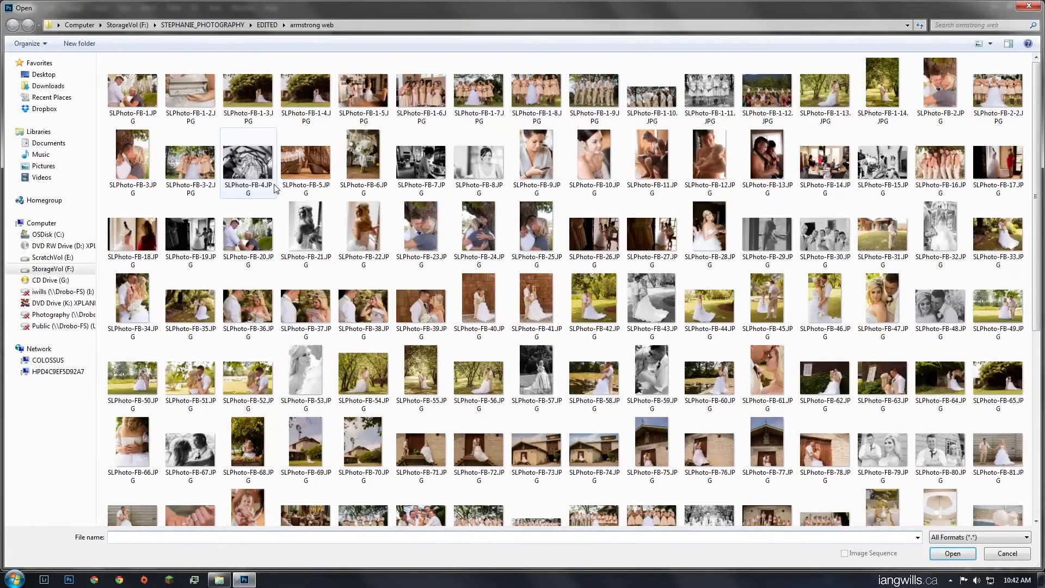
{"action": "left_click", "coordinate": [90, 26]}
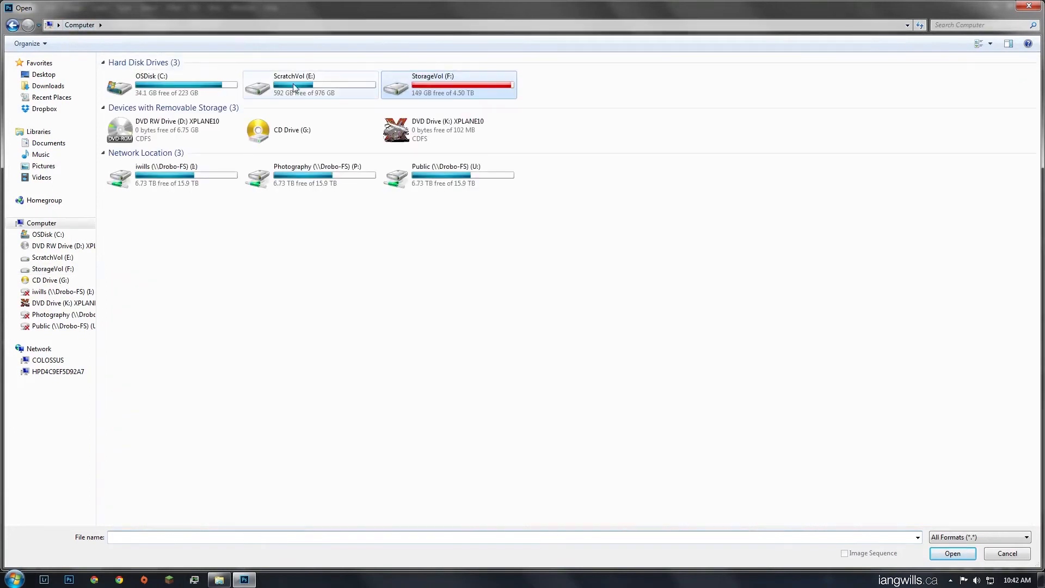
{"action": "double_click", "coordinate": [440, 79]}
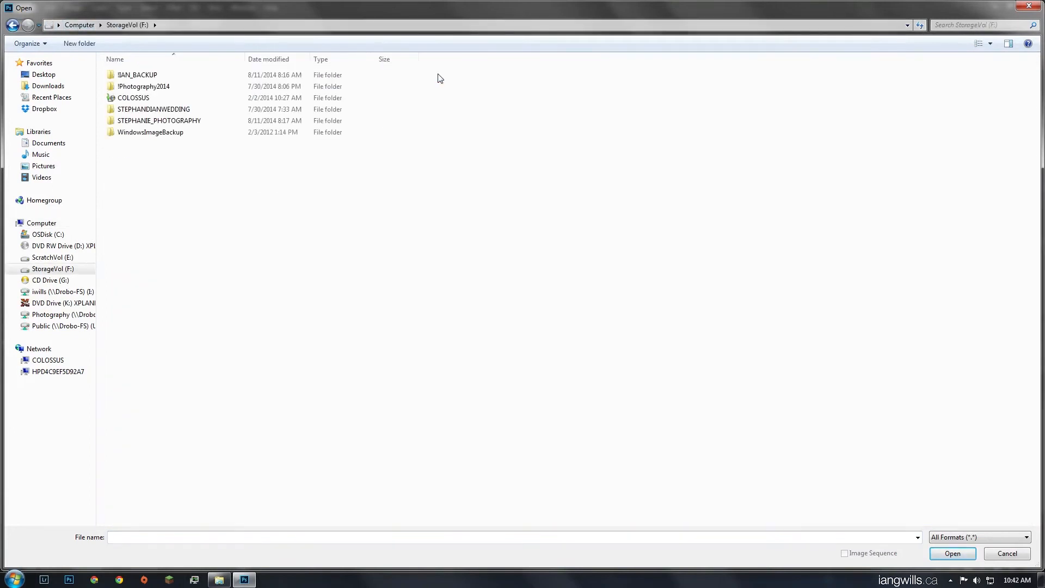
{"action": "double_click", "coordinate": [159, 109]}
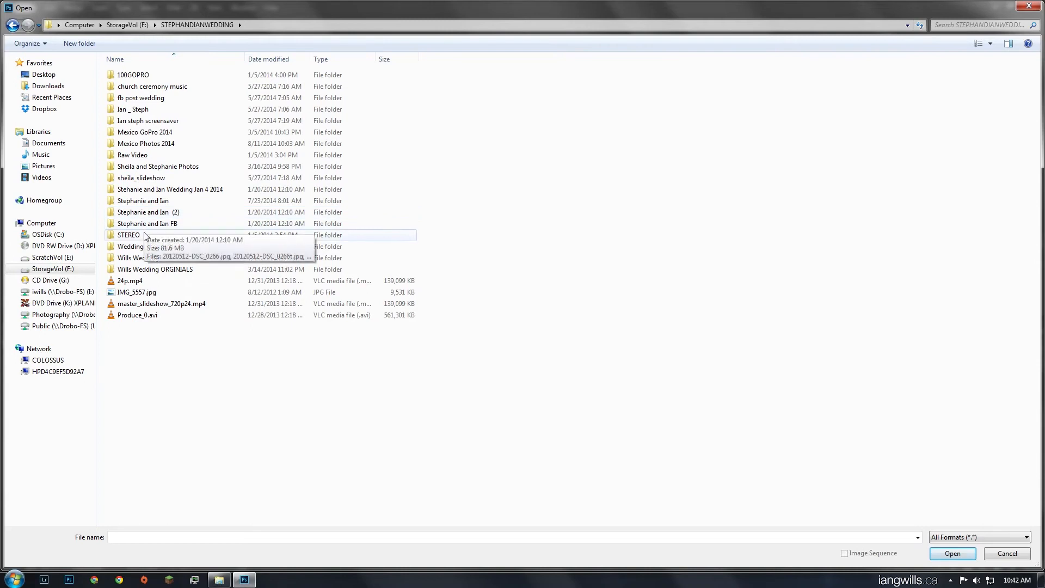
{"action": "double_click", "coordinate": [135, 143]}
{"action": "double_click", "coordinate": [131, 90]}
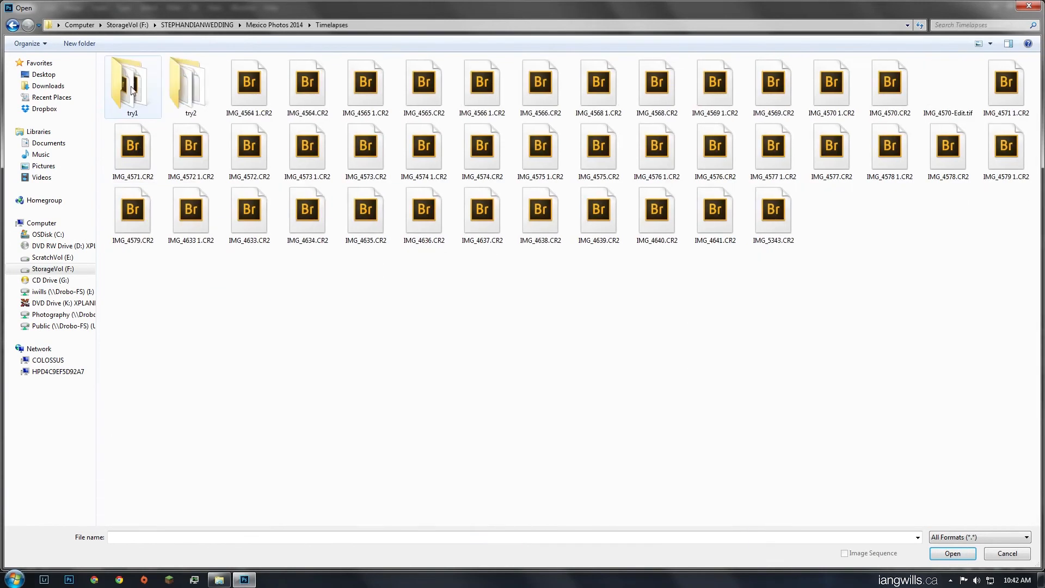
{"action": "double_click", "coordinate": [191, 87]}
{"action": "double_click", "coordinate": [123, 84]}
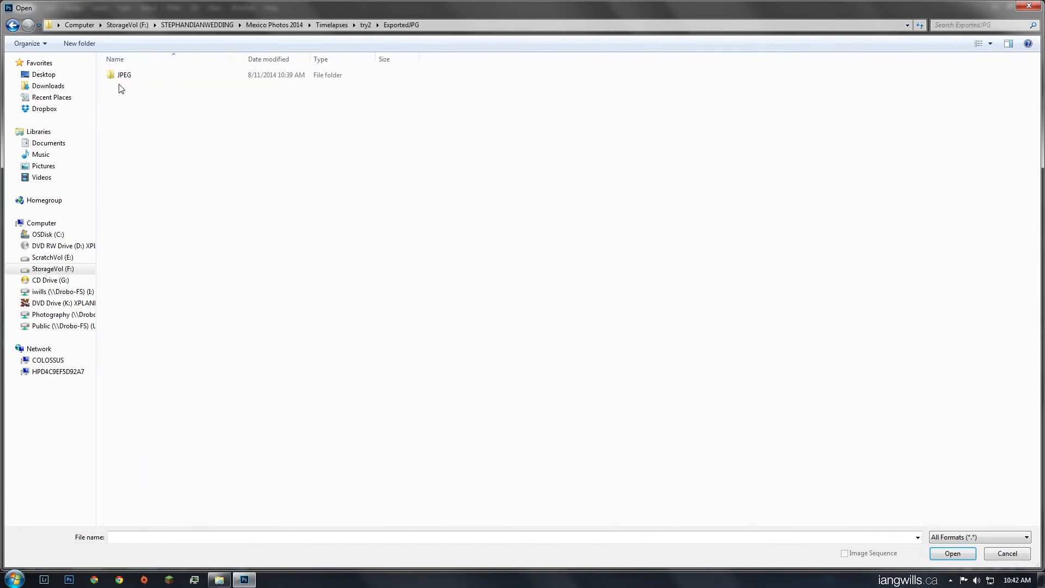
{"action": "double_click", "coordinate": [121, 78]}
Import the frames as an image sequence starting with IMG_4642.jpg.
{"action": "left_click", "coordinate": [139, 66]}
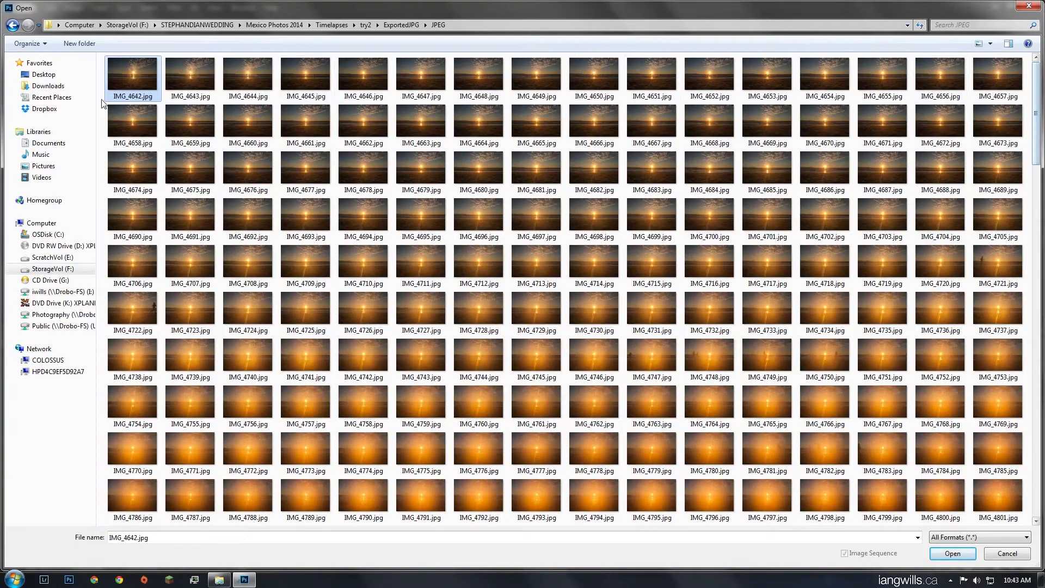
{"action": "scroll", "coordinate": [242, 298], "scroll_direction": "down", "scroll_amount": 20}
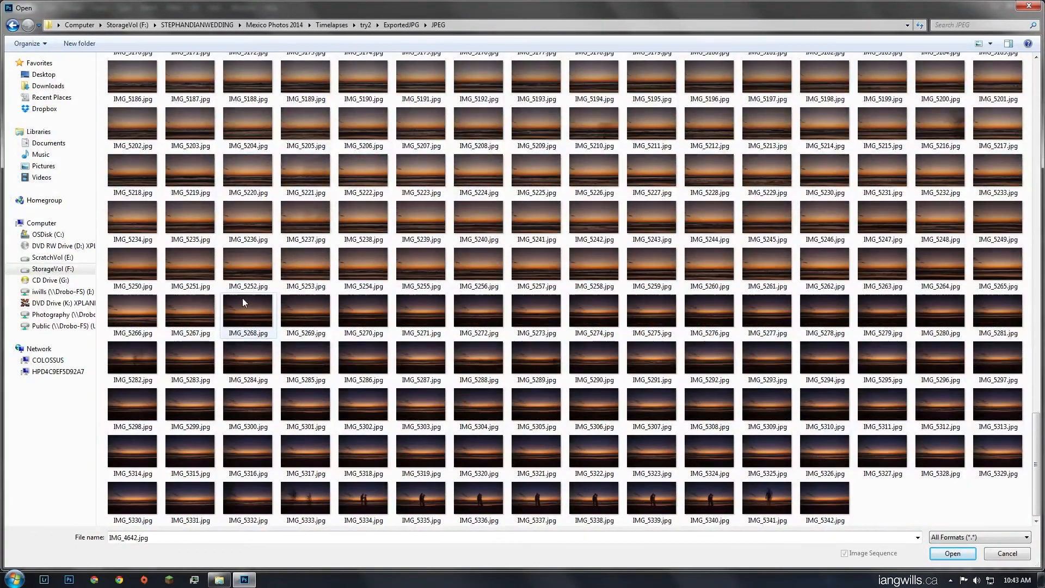
{"action": "scroll", "coordinate": [740, 463], "scroll_direction": "up", "scroll_amount": 20}
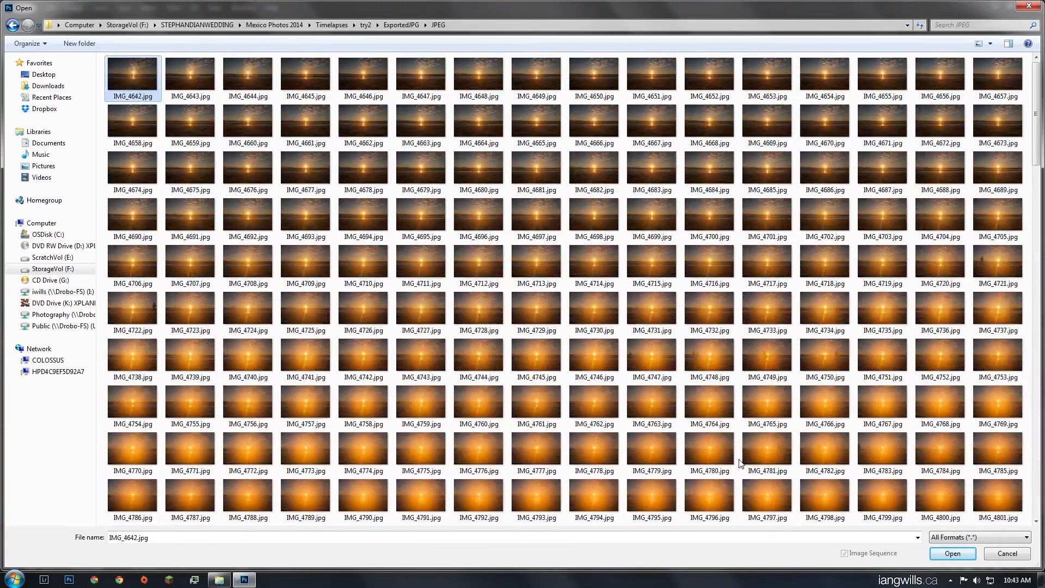
{"action": "left_click", "coordinate": [961, 558]}
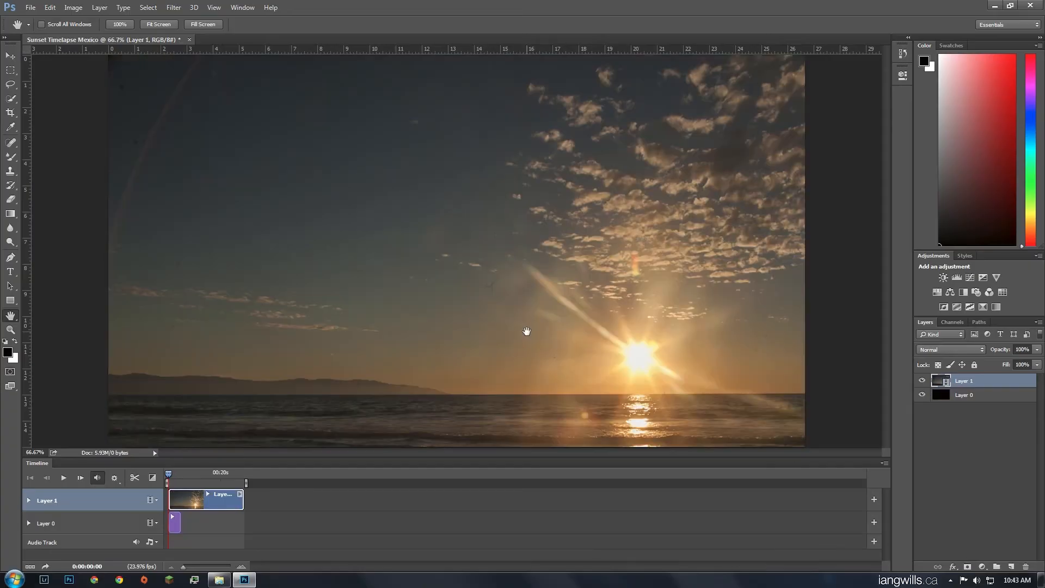
Convert the imported video layer, Layer 1, to a smart object.
{"action": "mouse_move", "coordinate": [169, 475]}
{"action": "left_mouse_down"}
{"action": "mouse_move", "coordinate": [214, 473]}
{"action": "mouse_move", "coordinate": [157, 467]}
{"action": "left_mouse_up"}
{"action": "right_click", "coordinate": [943, 381]}
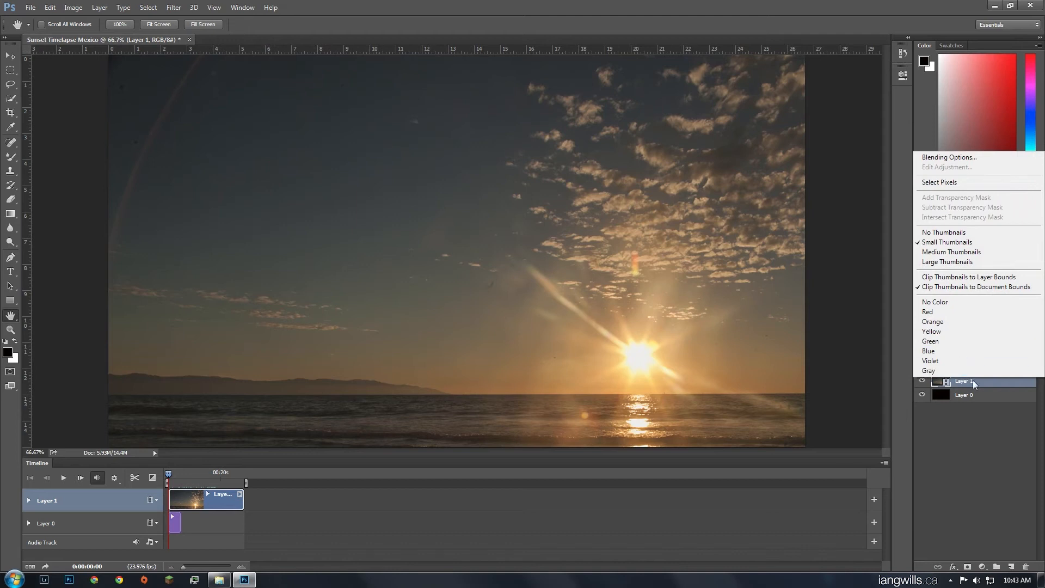
{"action": "key", "text": "Escape"}
{"action": "right_click", "coordinate": [955, 381]}
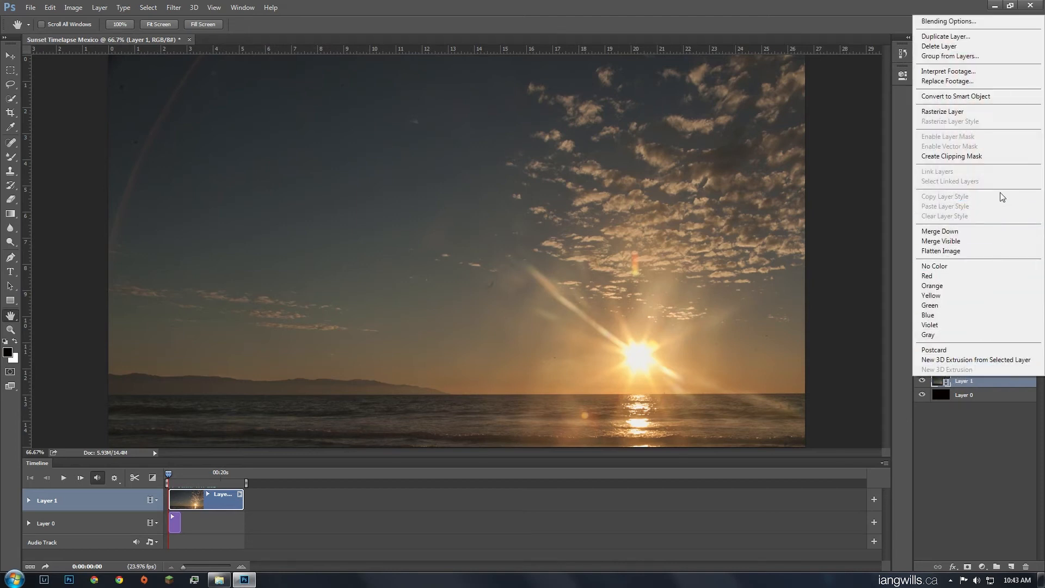
{"action": "left_click", "coordinate": [990, 97]}
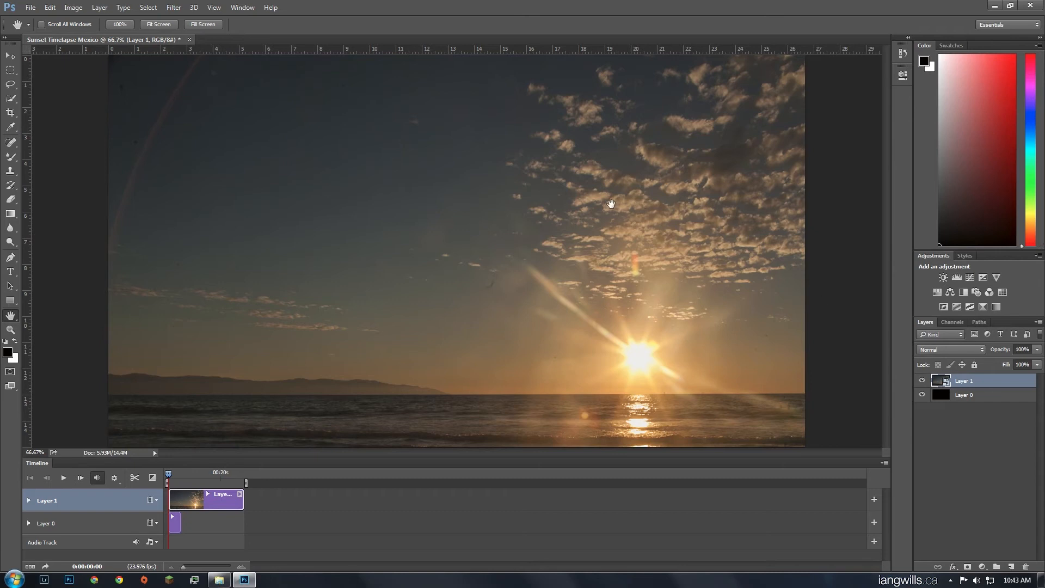
Free-transform Layer 1 and scale it down proportionally to about 69.3% so it spans the canvas width.
{"action": "left_click", "coordinate": [50, 7]}
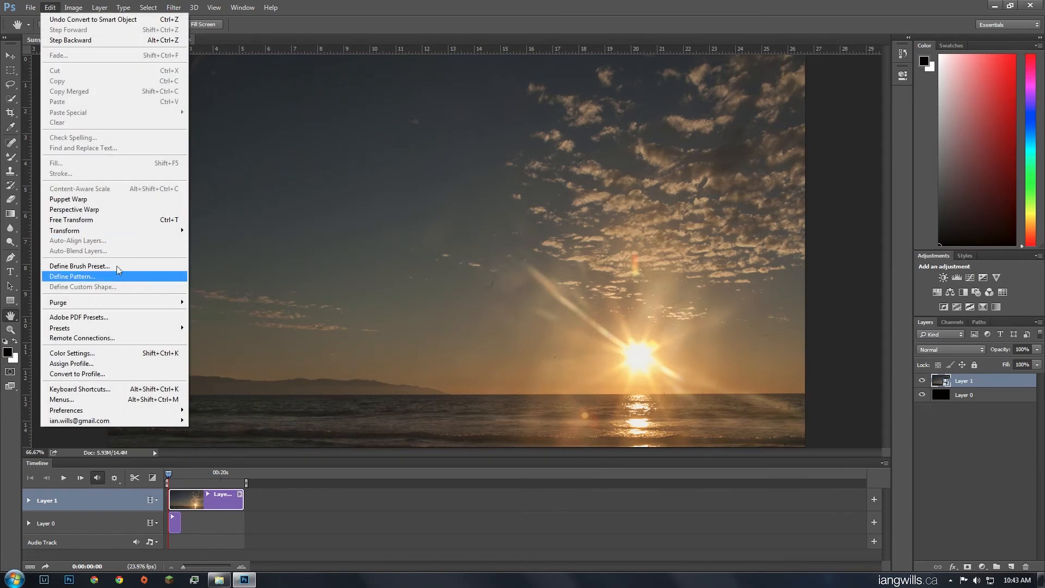
{"action": "left_click", "coordinate": [68, 220]}
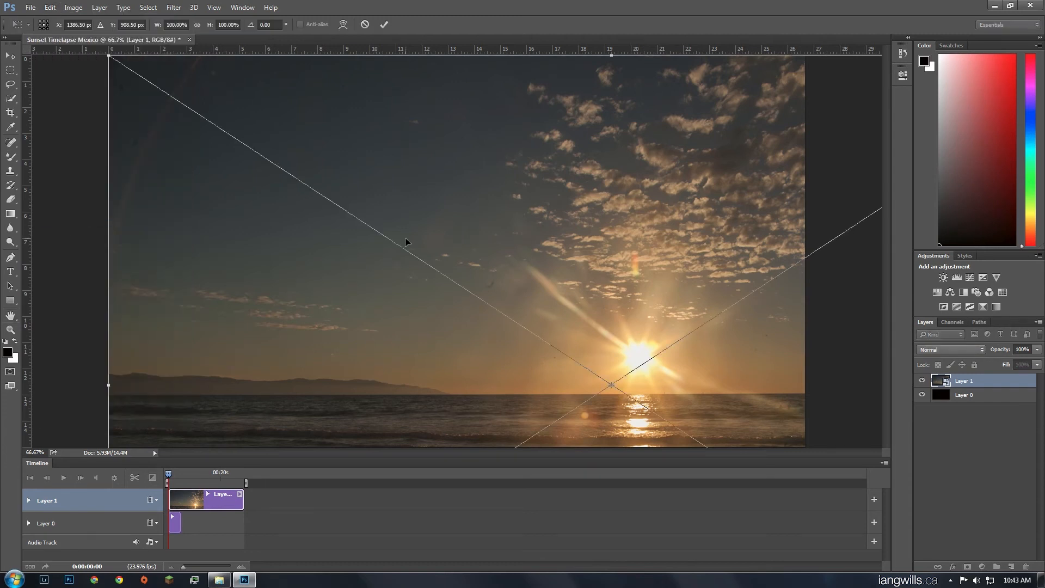
{"action": "key", "text": "ctrl+0"}
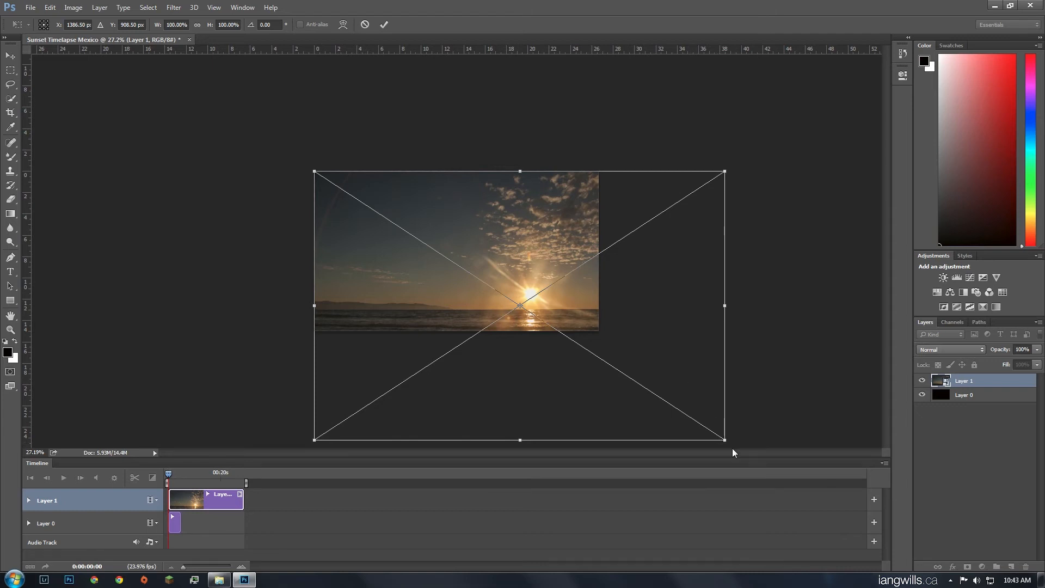
{"action": "left_click_drag", "start_coordinate": [725, 440], "coordinate": [664, 263]}
{"action": "mouse_move", "coordinate": [471, 297]}
{"action": "left_mouse_down"}
{"action": "mouse_move", "coordinate": [458, 301]}
{"action": "mouse_move", "coordinate": [463, 320]}
{"action": "mouse_move", "coordinate": [471, 297]}
{"action": "left_mouse_up"}
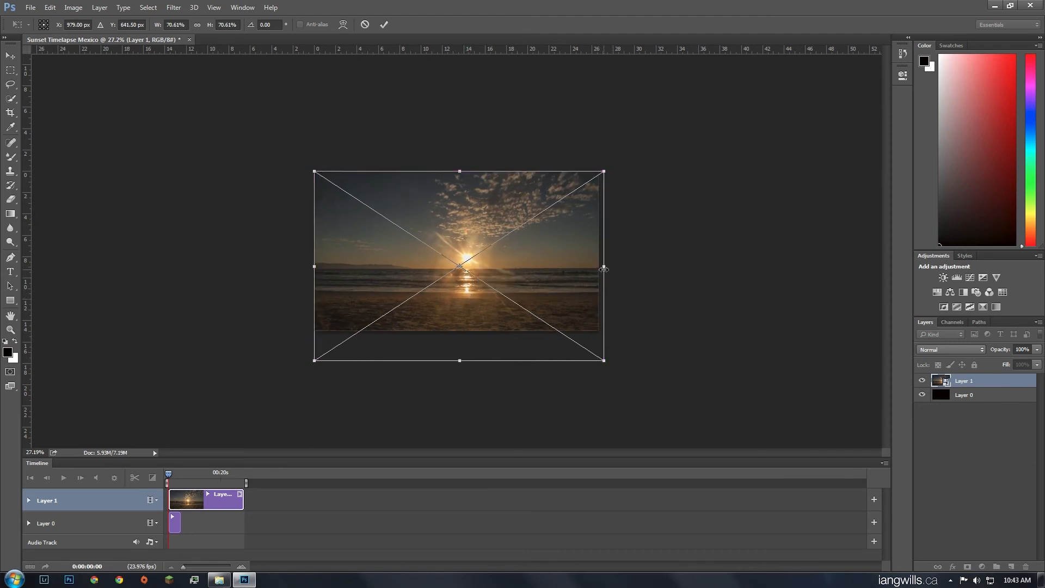
{"action": "left_click_drag", "start_coordinate": [601, 359], "coordinate": [601, 352]}
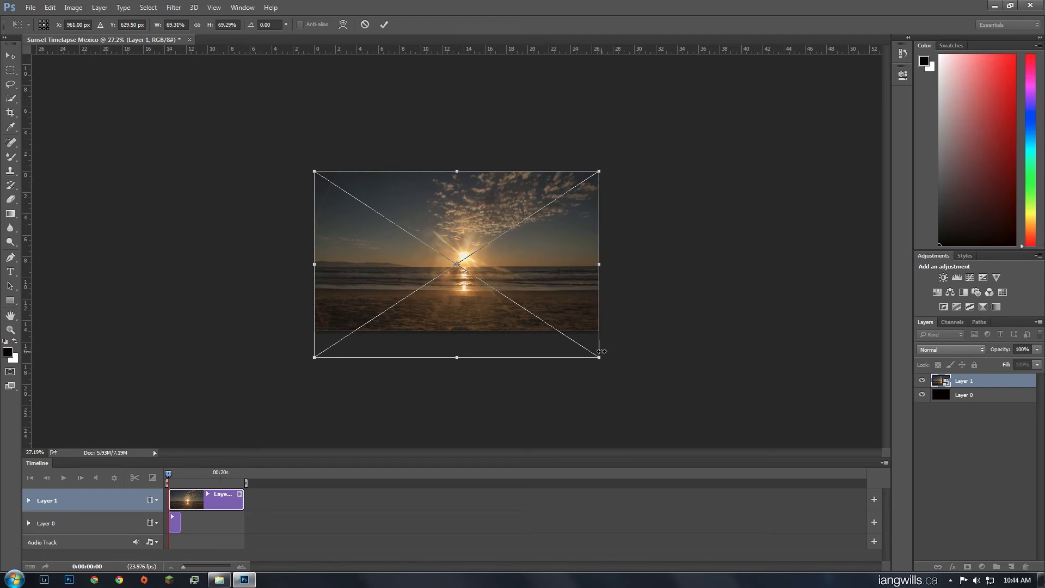
Check which elements snapping applies to while the transform is active.
{"action": "left_click", "coordinate": [242, 7]}
{"action": "mouse_move", "coordinate": [214, 7]}
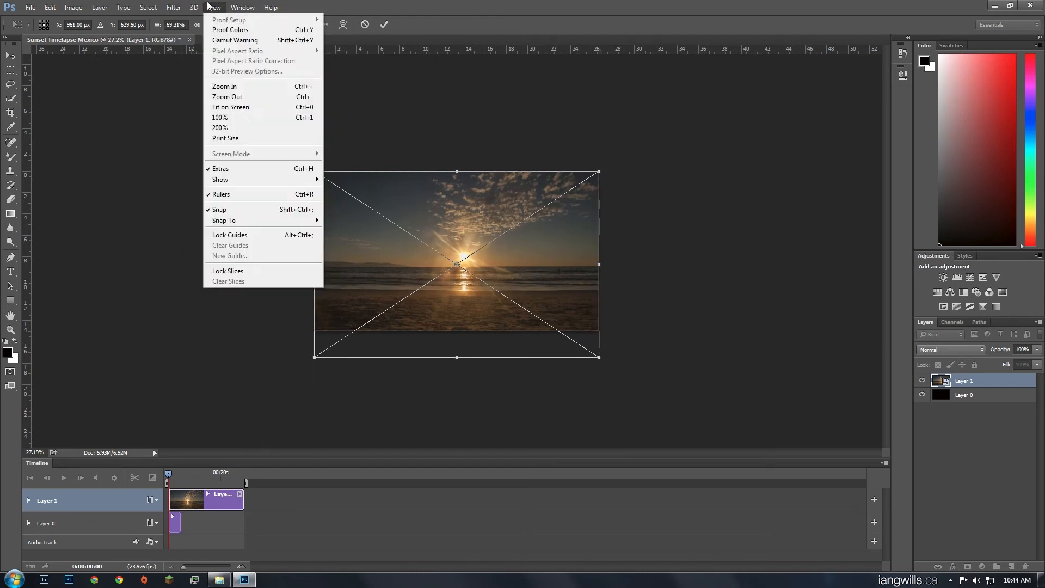
{"action": "mouse_move", "coordinate": [243, 223]}
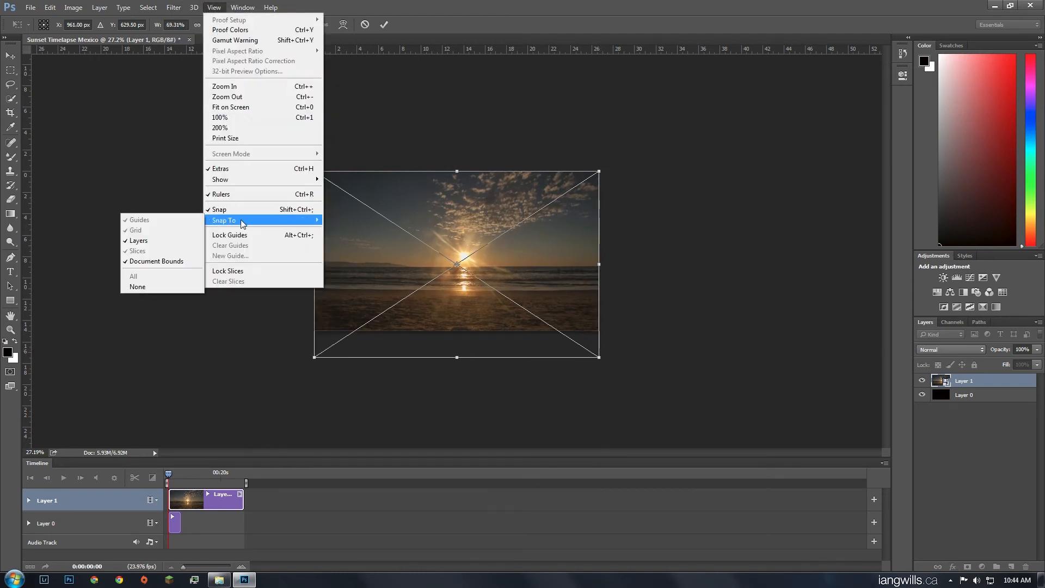
{"action": "left_click", "coordinate": [766, 323]}
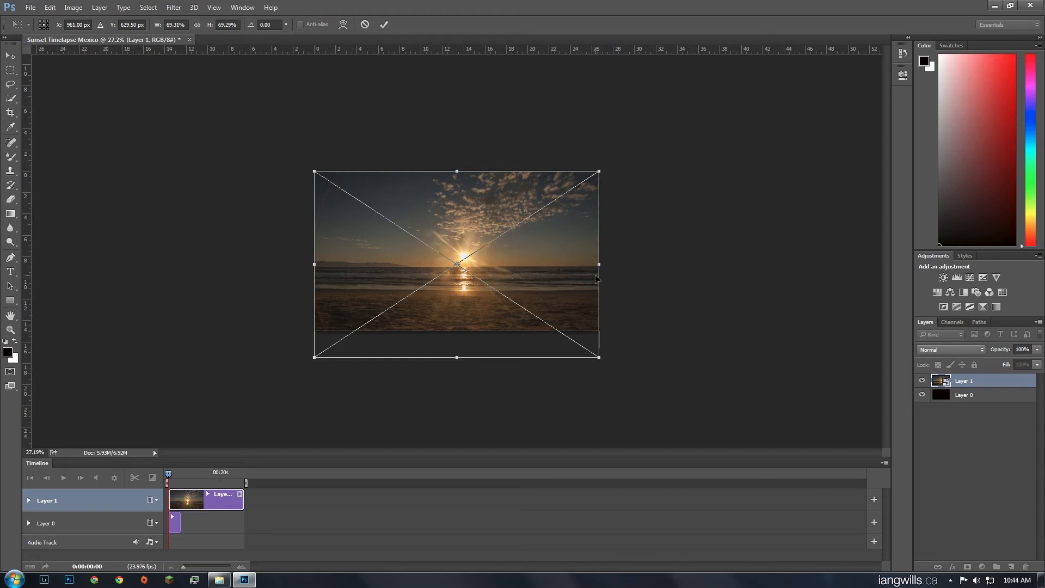
Enlarge Layer 1 to about 78.4%, align its top edge with the canvas with the sun roughly centred, and apply the transform.
{"action": "mouse_move", "coordinate": [527, 295]}
{"action": "left_mouse_down"}
{"action": "mouse_move", "coordinate": [582, 295]}
{"action": "mouse_move", "coordinate": [517, 299]}
{"action": "mouse_move", "coordinate": [528, 311]}
{"action": "mouse_move", "coordinate": [527, 272]}
{"action": "mouse_move", "coordinate": [526, 295]}
{"action": "left_mouse_up"}
{"action": "left_click_drag", "start_coordinate": [599, 171], "coordinate": [613, 163]}
{"action": "left_click_drag", "start_coordinate": [374, 283], "coordinate": [369, 290]}
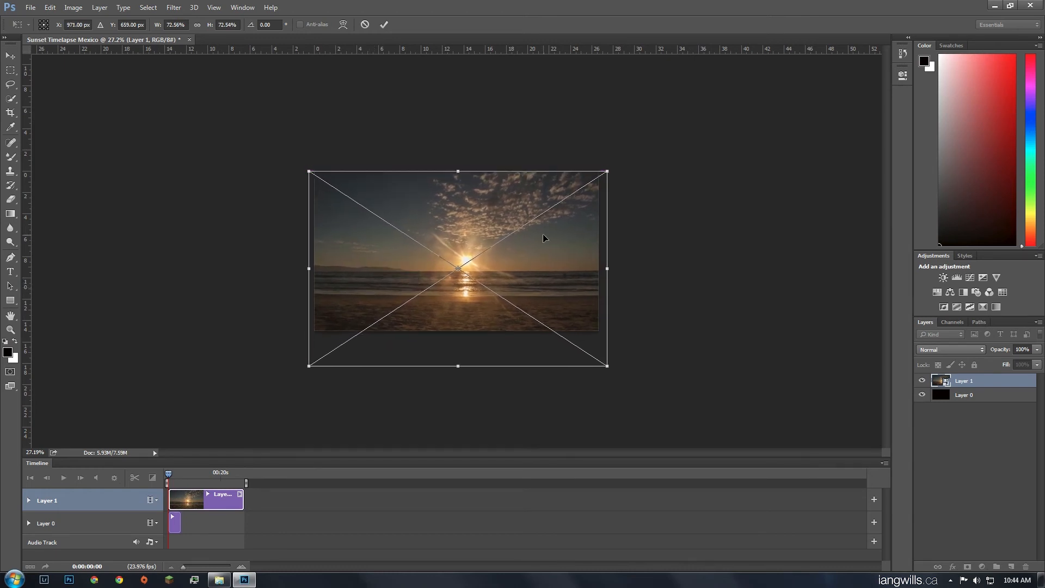
{"action": "left_click_drag", "start_coordinate": [607, 171], "coordinate": [630, 155]}
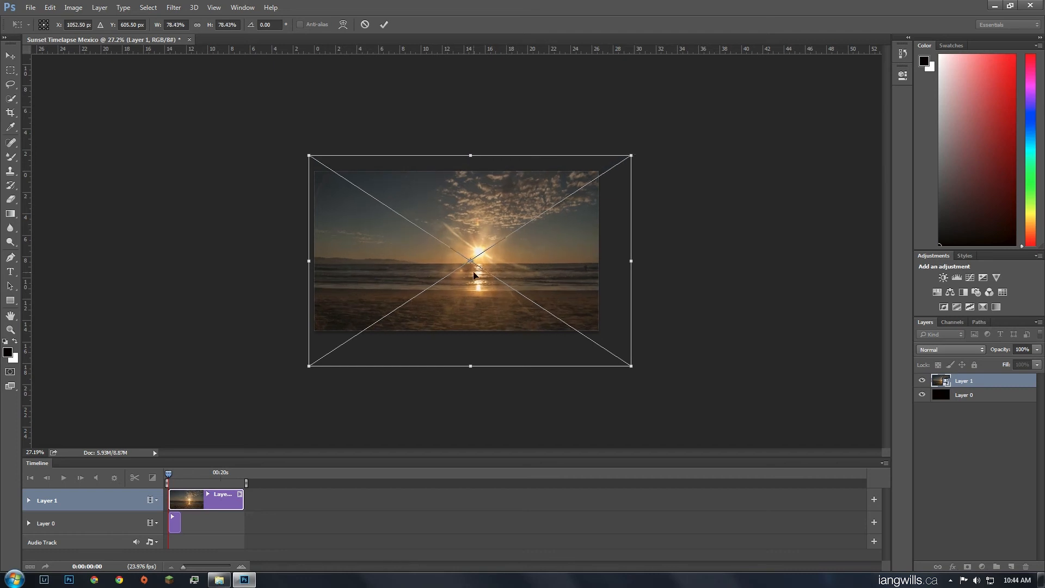
{"action": "left_click_drag", "start_coordinate": [472, 276], "coordinate": [455, 291]}
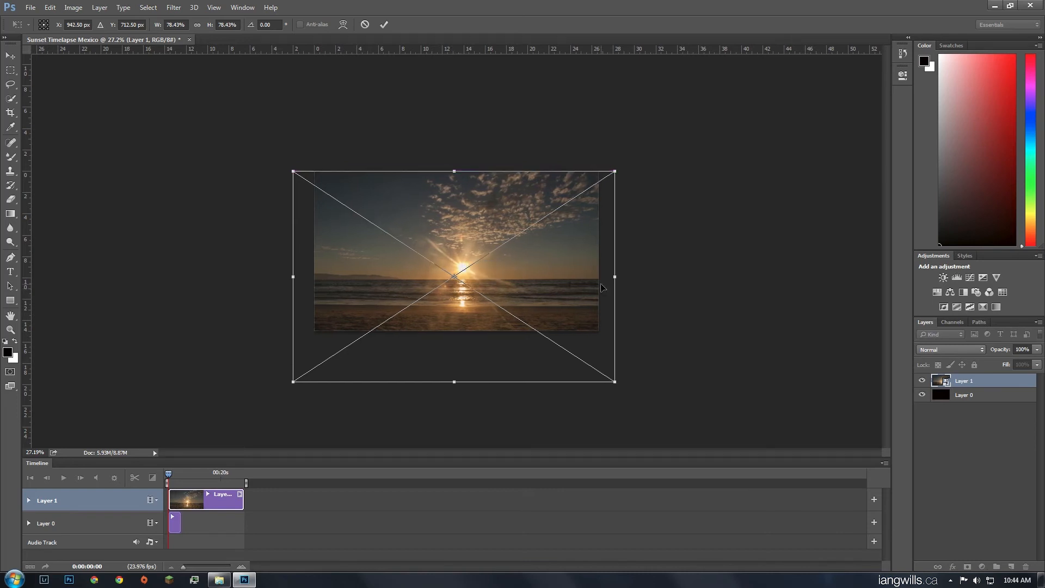
{"action": "key", "text": "Return"}
Scrub the timeline to the end of the clip to review the framing of the last frame.
{"action": "key", "text": "h"}
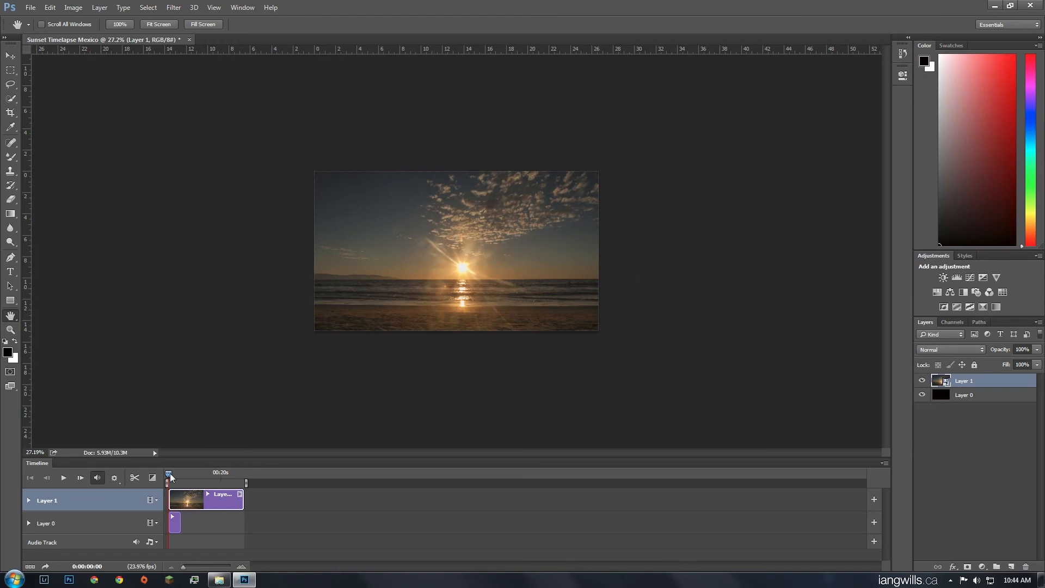
{"action": "left_click_drag", "start_coordinate": [170, 473], "coordinate": [244, 482]}
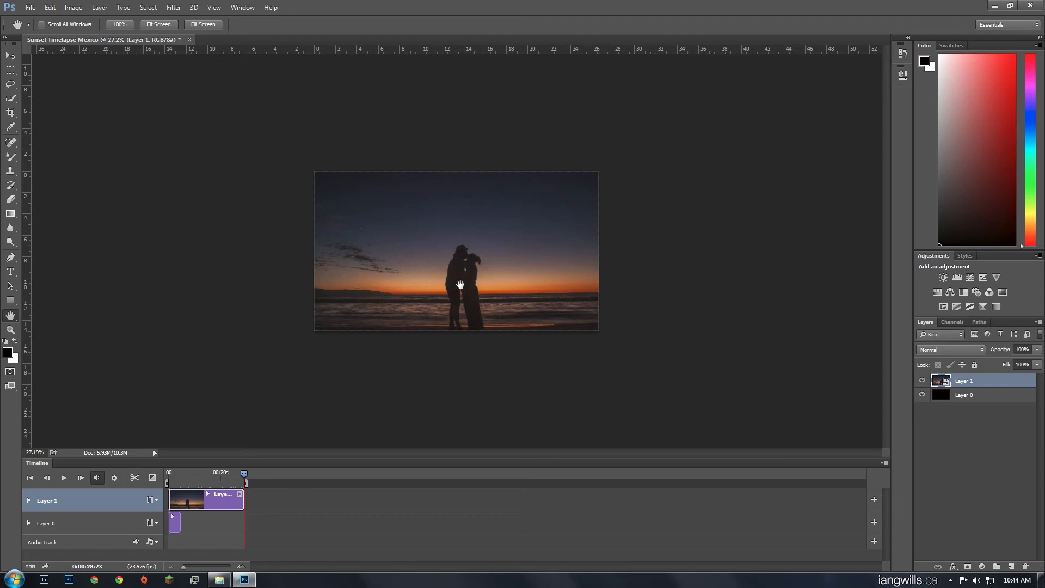
{"action": "left_click", "coordinate": [50, 7]}
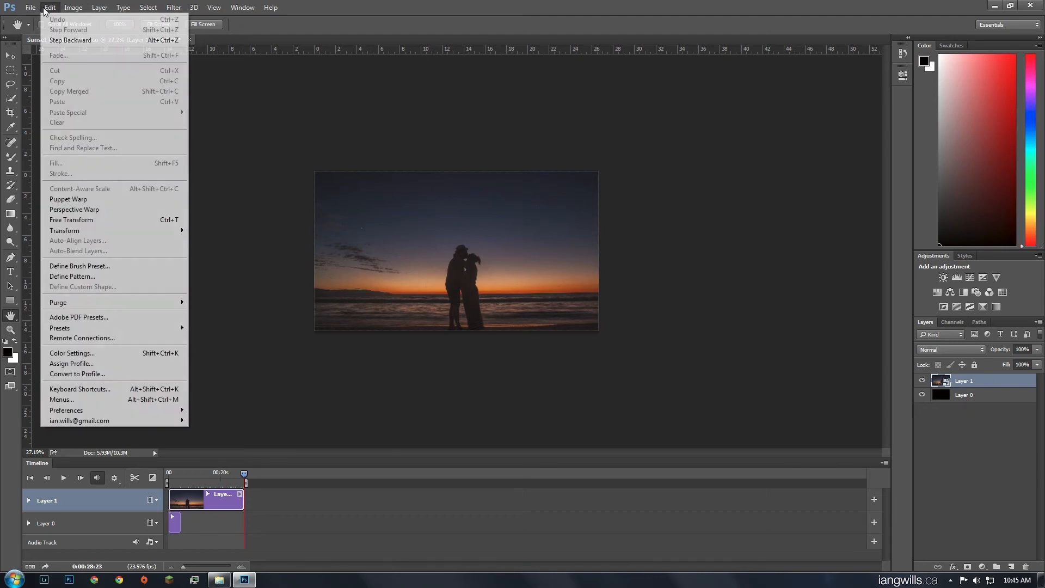
{"action": "left_click", "coordinate": [74, 209]}
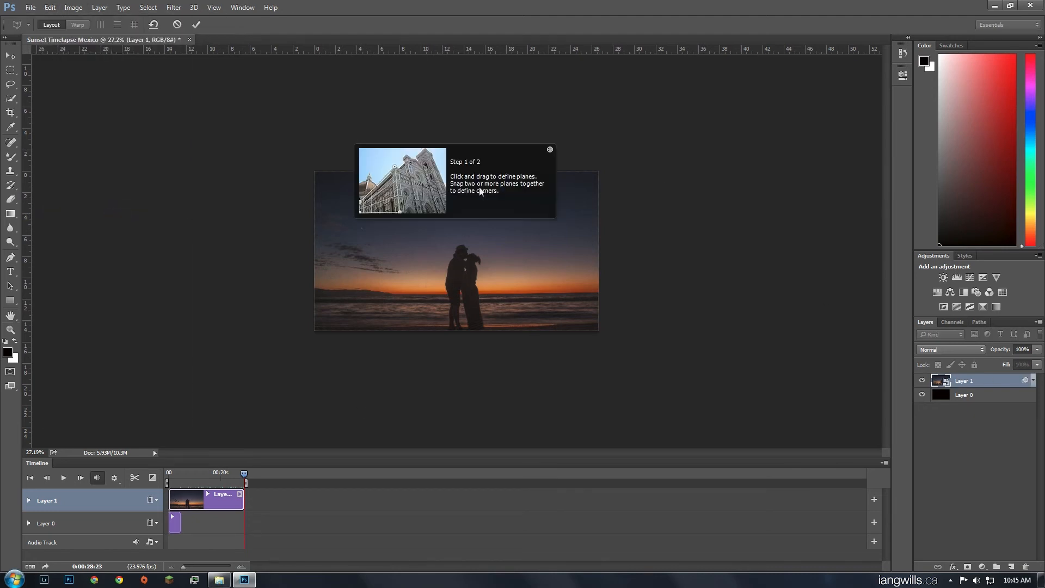
{"action": "left_click", "coordinate": [551, 148]}
{"action": "left_click", "coordinate": [50, 8]}
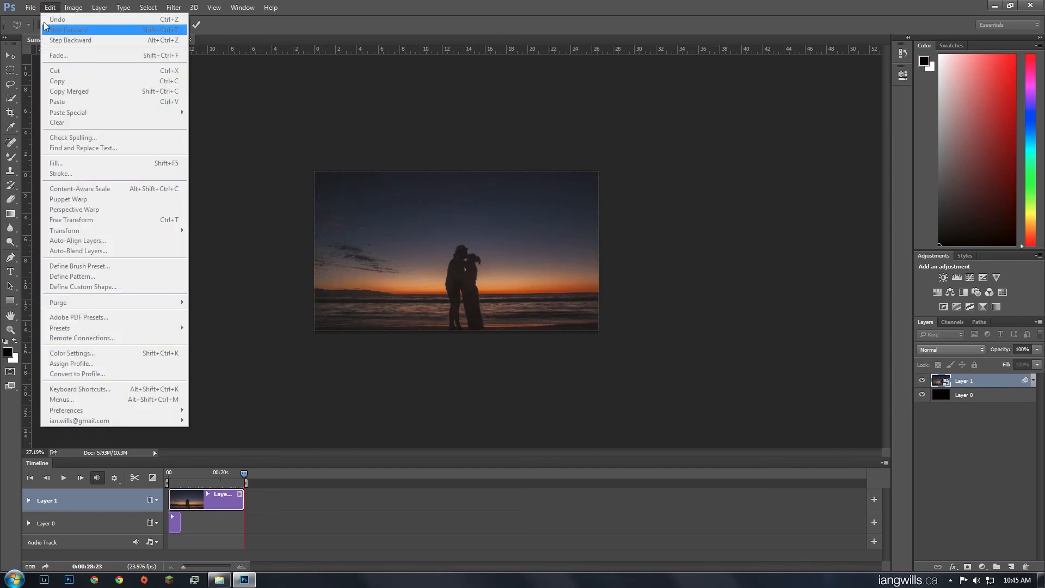
{"action": "left_click", "coordinate": [51, 7]}
{"action": "key", "text": "Escape"}
Show the document's History.
{"action": "left_click", "coordinate": [51, 7]}
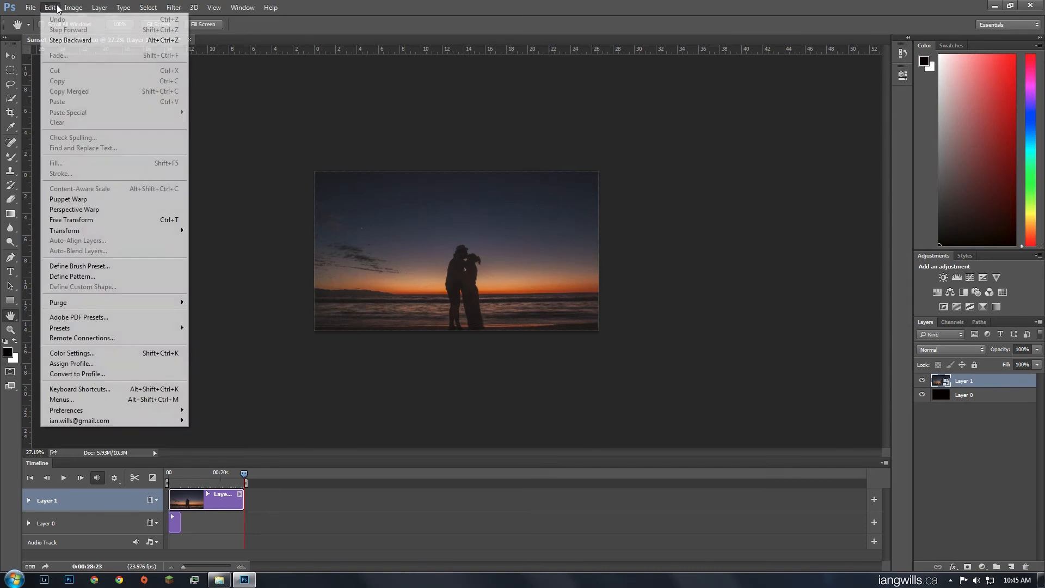
{"action": "left_click", "coordinate": [68, 7]}
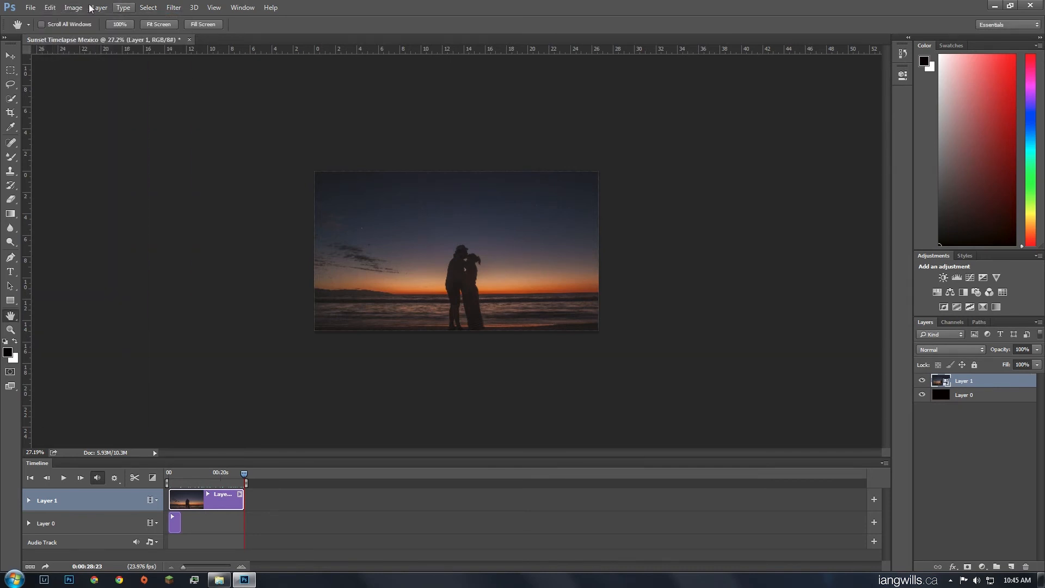
{"action": "left_click", "coordinate": [243, 8]}
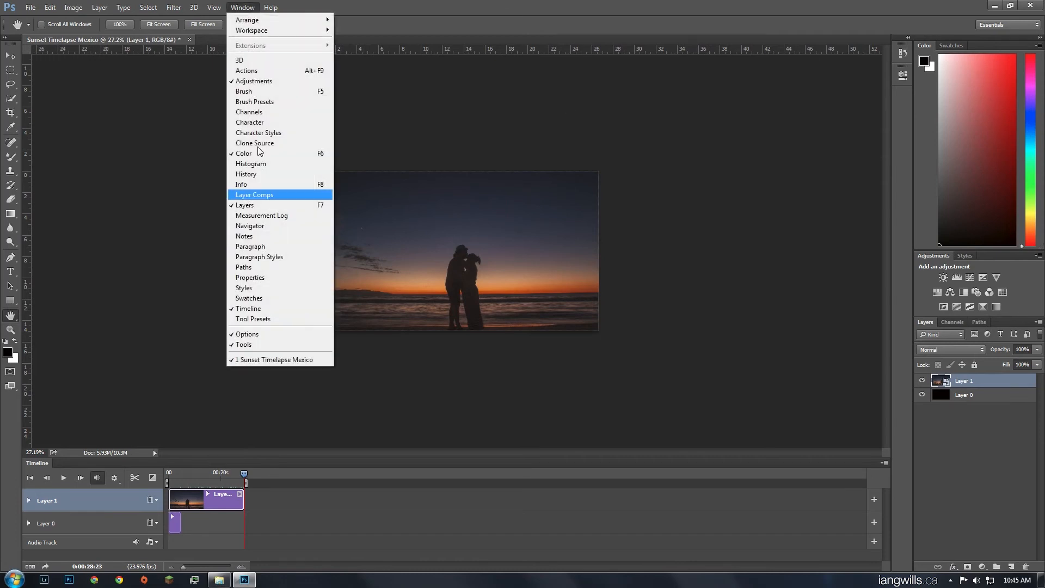
{"action": "left_click", "coordinate": [276, 172]}
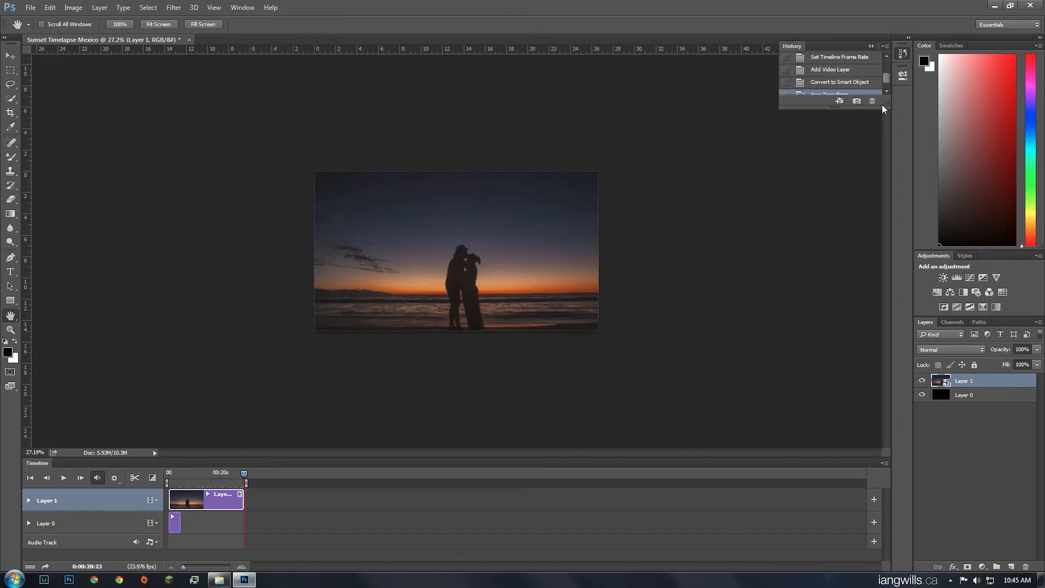
Expand the History list and revert the document to the Convert to Smart Object state.
{"action": "left_click_drag", "start_coordinate": [887, 102], "coordinate": [869, 275]}
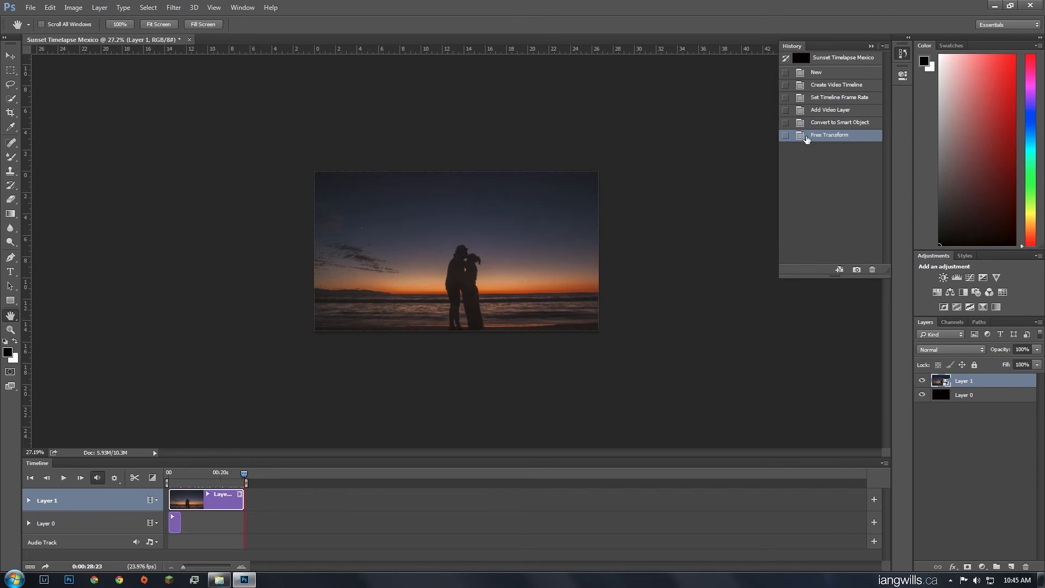
{"action": "left_click", "coordinate": [838, 123]}
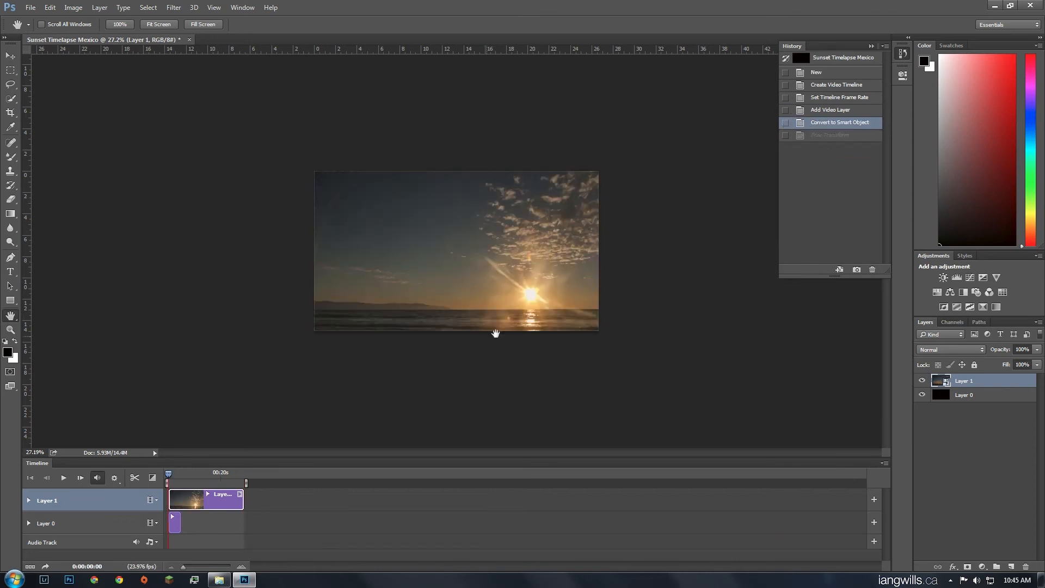
{"action": "left_click", "coordinate": [31, 7]}
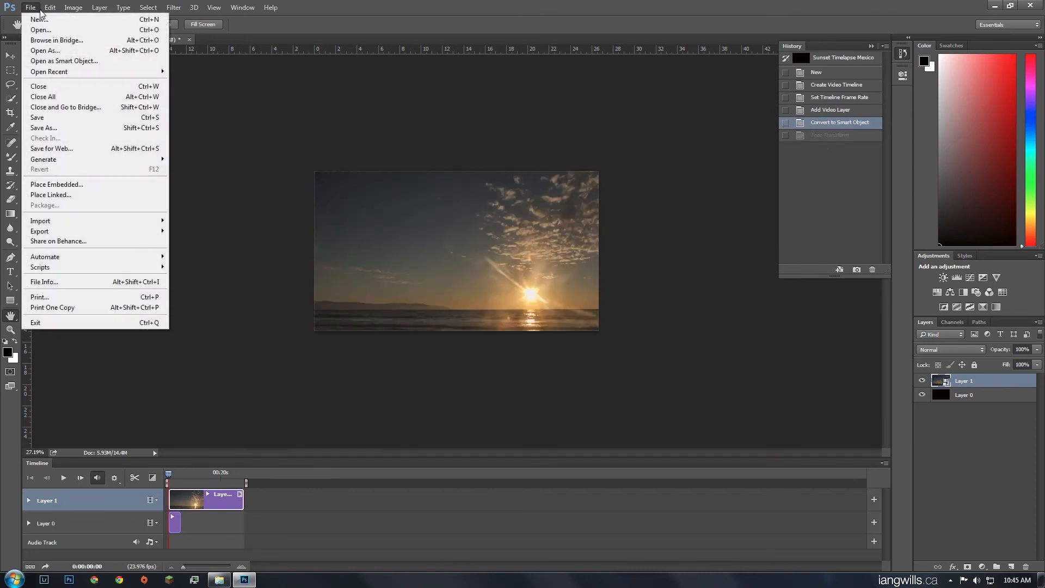
{"action": "mouse_move", "coordinate": [50, 7]}
{"action": "left_click", "coordinate": [80, 220]}
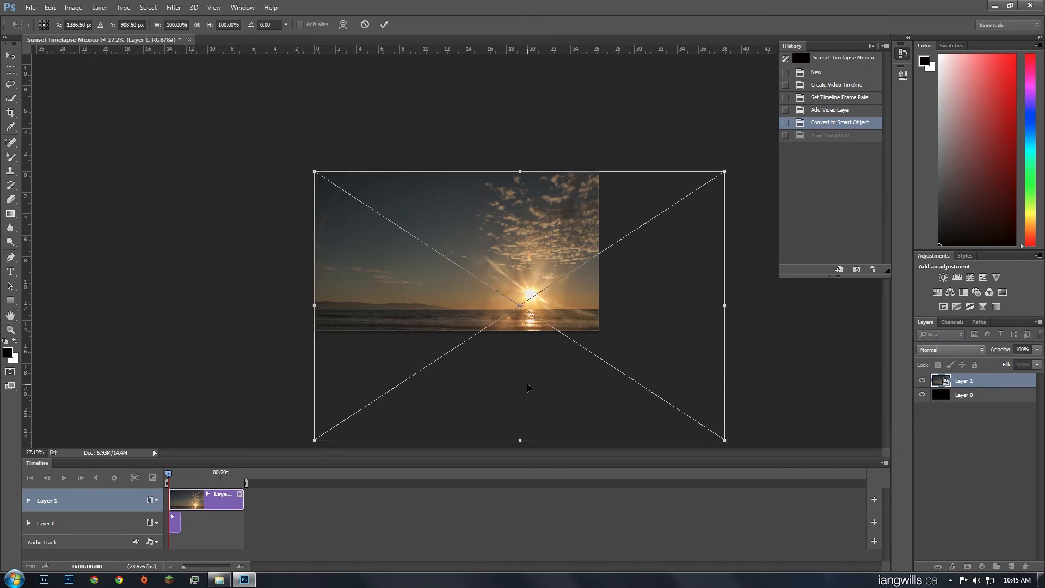
{"action": "key", "text": "Escape"}
Go to the clip's last frame and scale Layer 1 proportionally to about 73.86% with Free Transform.
{"action": "left_click_drag", "start_coordinate": [228, 476], "coordinate": [245, 473]}
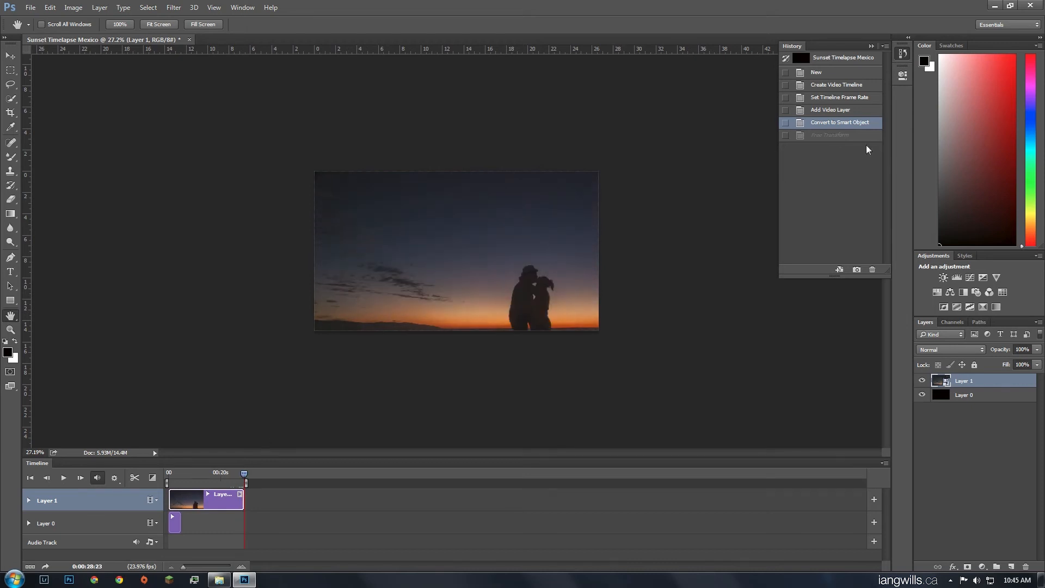
{"action": "left_click", "coordinate": [50, 7]}
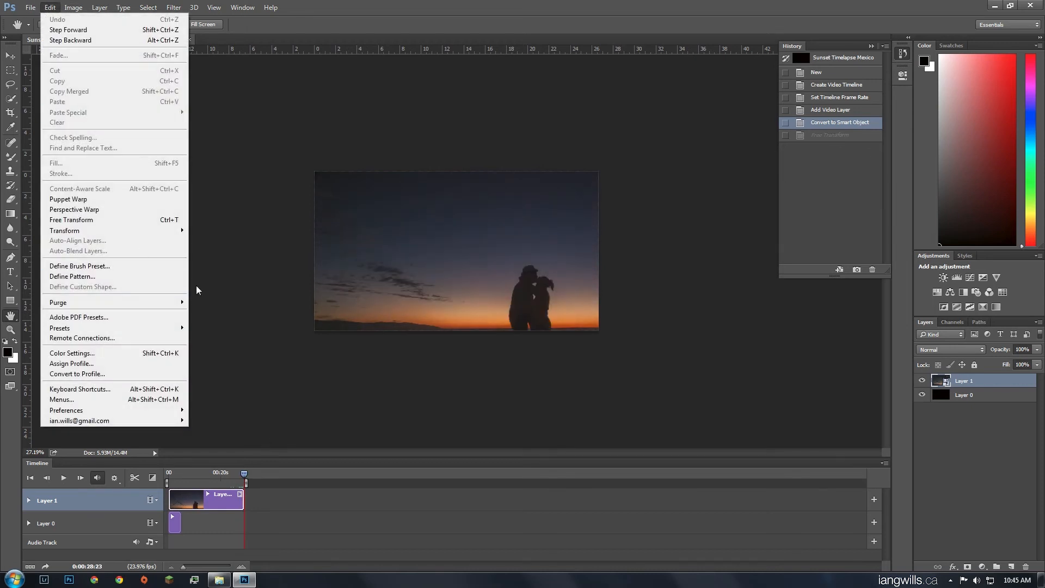
{"action": "left_click", "coordinate": [136, 222]}
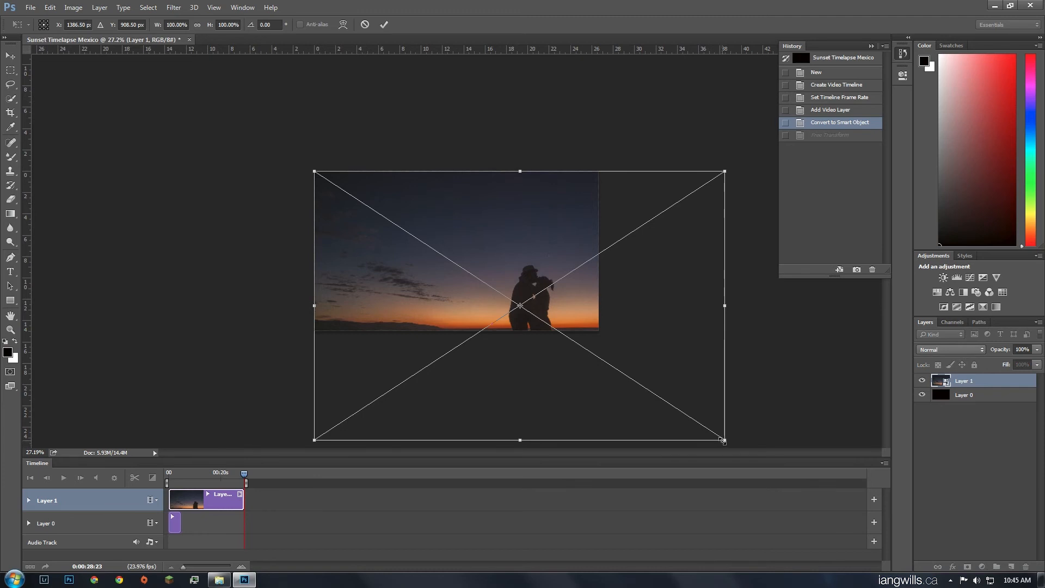
{"action": "left_click_drag", "start_coordinate": [723, 440], "coordinate": [617, 369]}
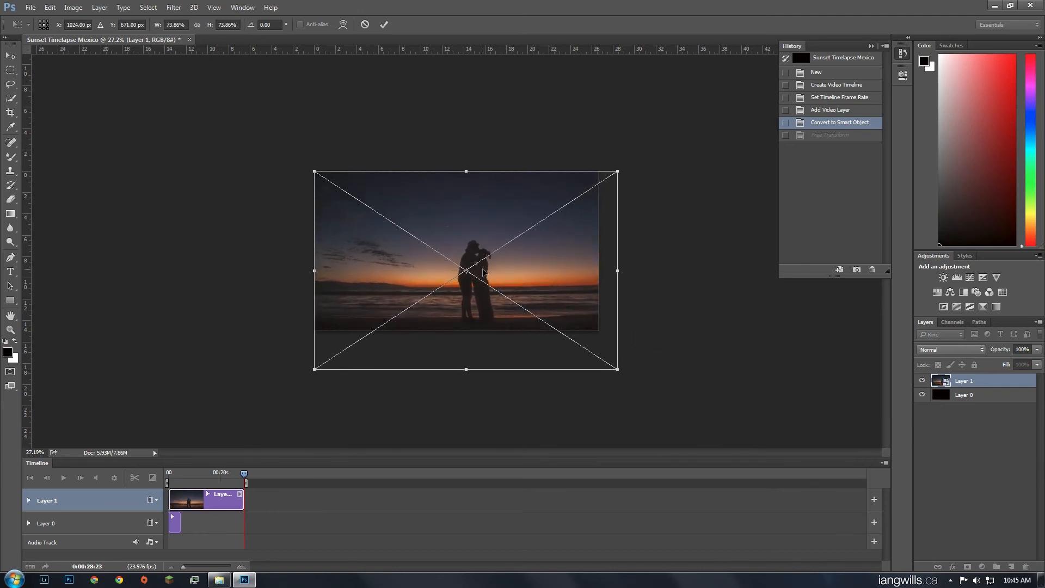
Shift Layer 1 horizontally to X 922 px to centre the couple, keeping its top edge on the canvas edge, and apply the transform.
{"action": "left_click_drag", "start_coordinate": [483, 272], "coordinate": [471, 271]}
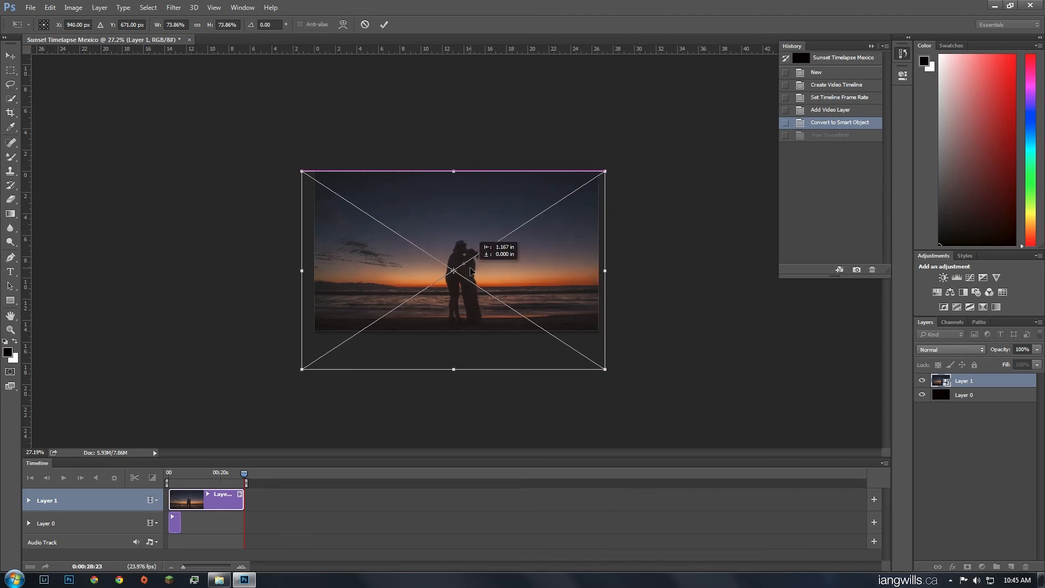
{"action": "key", "text": "Left"}
{"action": "key", "text": "Left"}
{"action": "key", "text": "Left"}
{"action": "key", "text": "Left"}
{"action": "key", "text": "Left"}
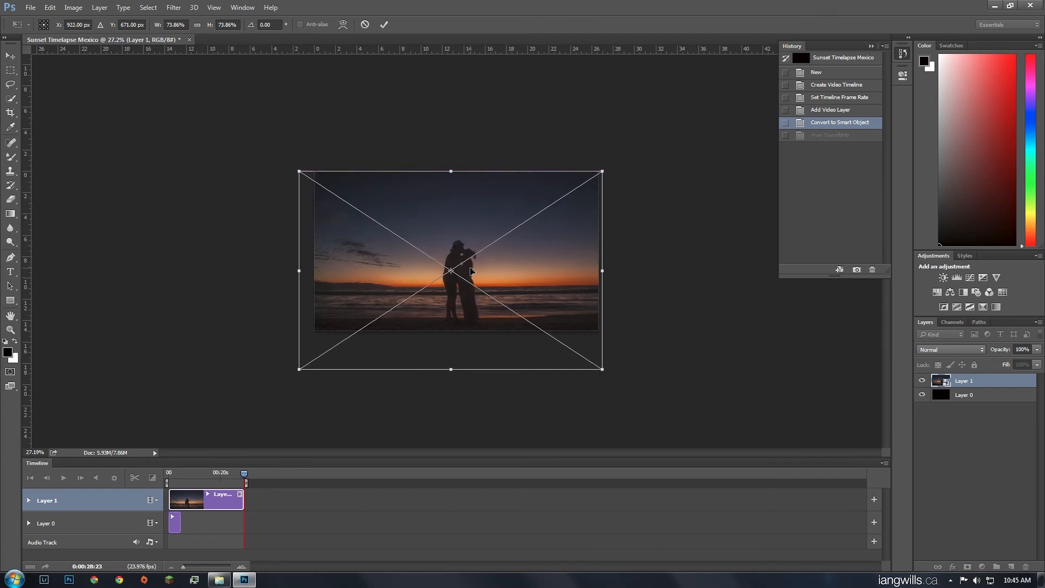
{"action": "key", "text": "Return"}
{"action": "key", "text": "h"}
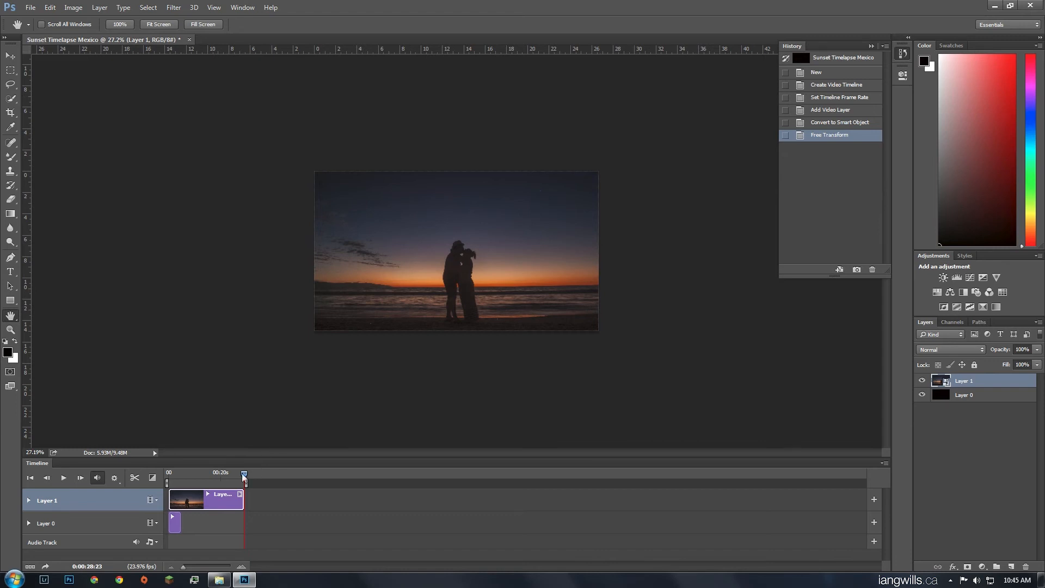
Scrub back to the start of the clip to review the framing, and delete the black Layer 0.
{"action": "left_click_drag", "start_coordinate": [243, 477], "coordinate": [167, 476]}
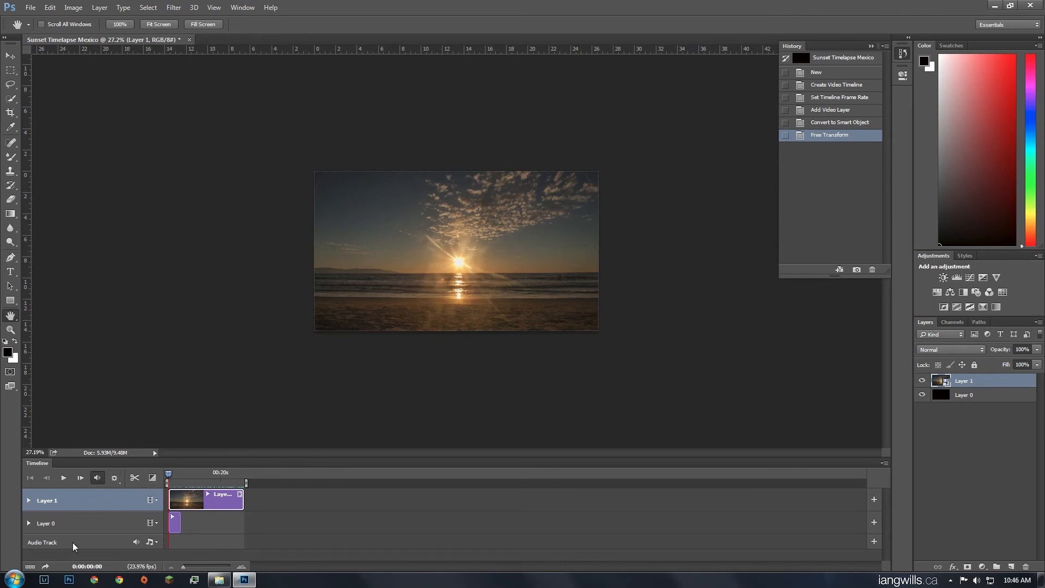
{"action": "left_click", "coordinate": [76, 522]}
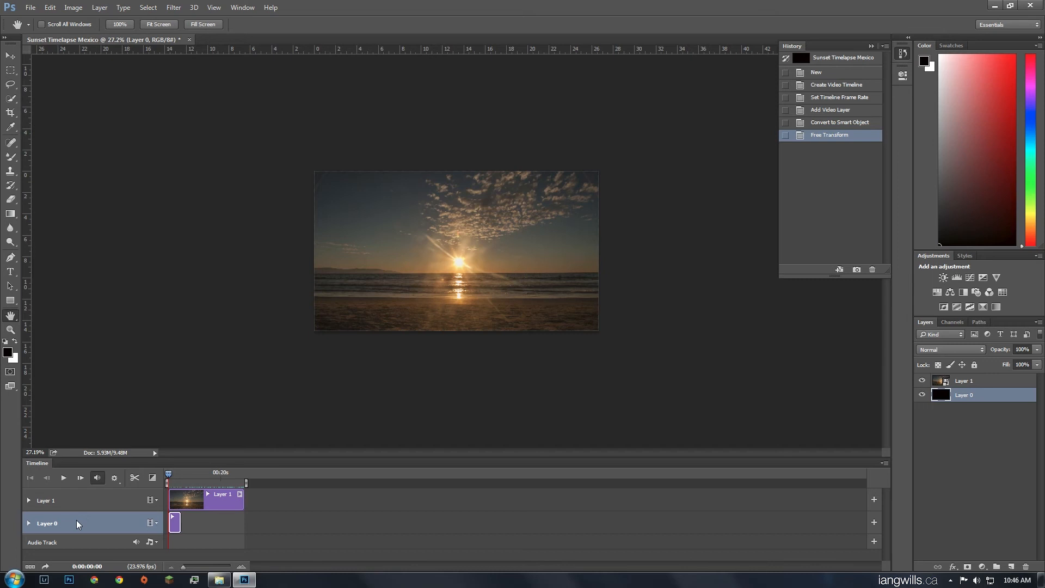
{"action": "left_click", "coordinate": [122, 11]}
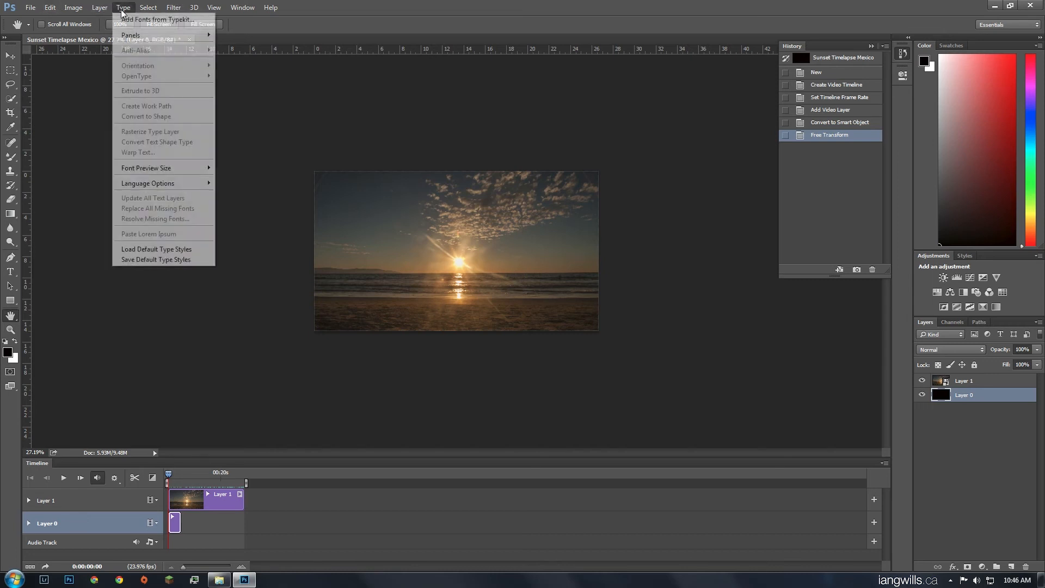
{"action": "mouse_move", "coordinate": [99, 8]}
{"action": "mouse_move", "coordinate": [117, 50]}
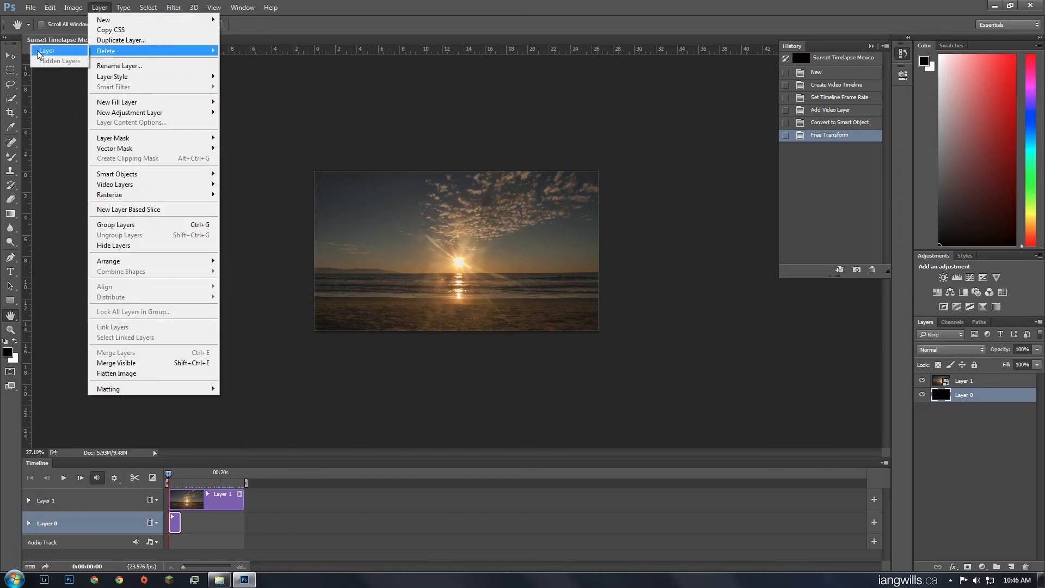
{"action": "left_click", "coordinate": [39, 52]}
{"action": "left_click", "coordinate": [501, 215]}
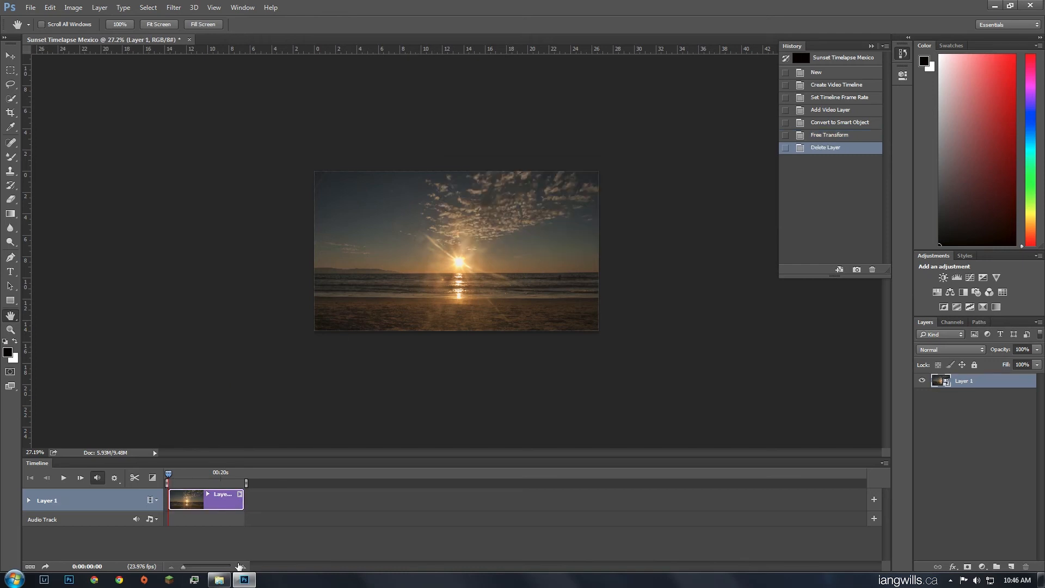
Add 1 s Fade With Black transitions to the start and end of the Layer 1 clip.
{"action": "left_click", "coordinate": [241, 568]}
{"action": "left_click", "coordinate": [241, 568]}
{"action": "left_click", "coordinate": [241, 568]}
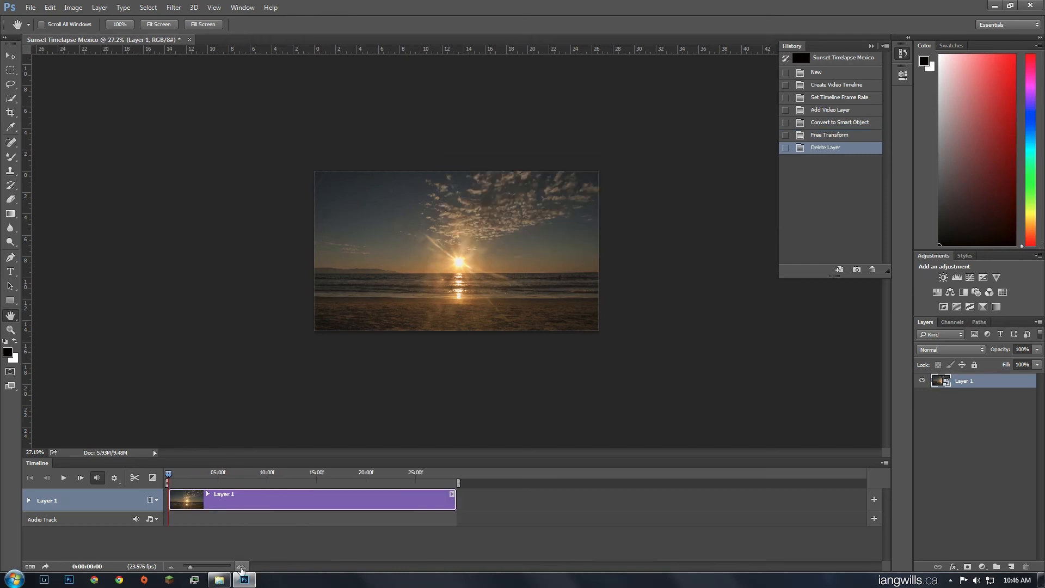
{"action": "left_click", "coordinate": [241, 568]}
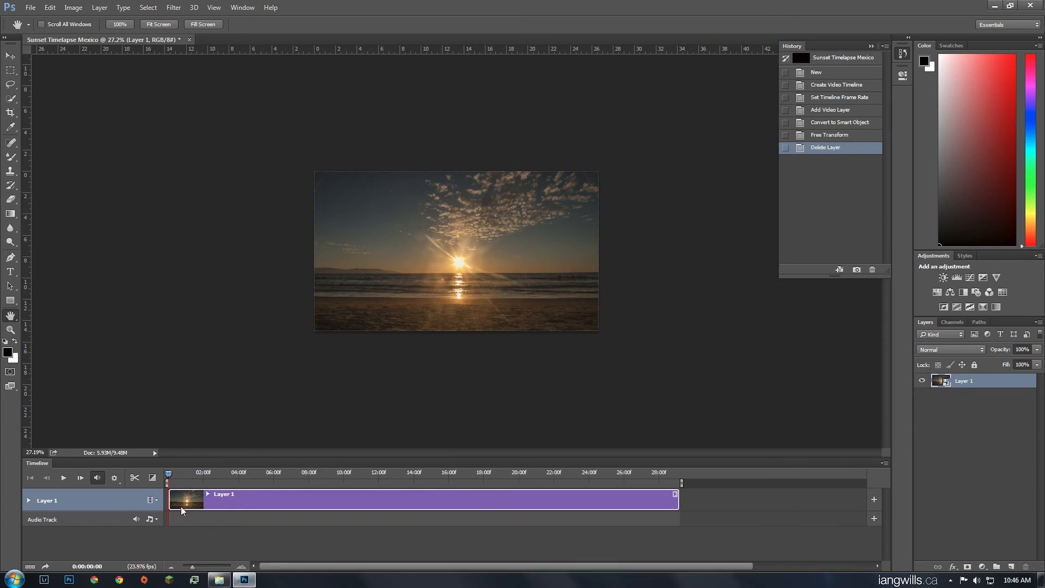
{"action": "left_click", "coordinate": [227, 477]}
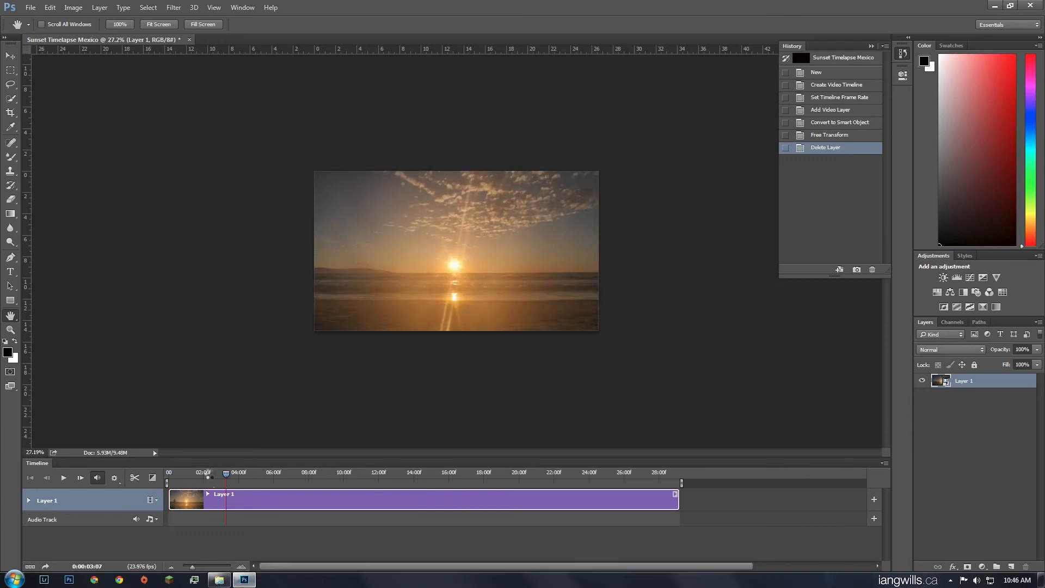
{"action": "left_click_drag", "start_coordinate": [228, 473], "coordinate": [3, 472]}
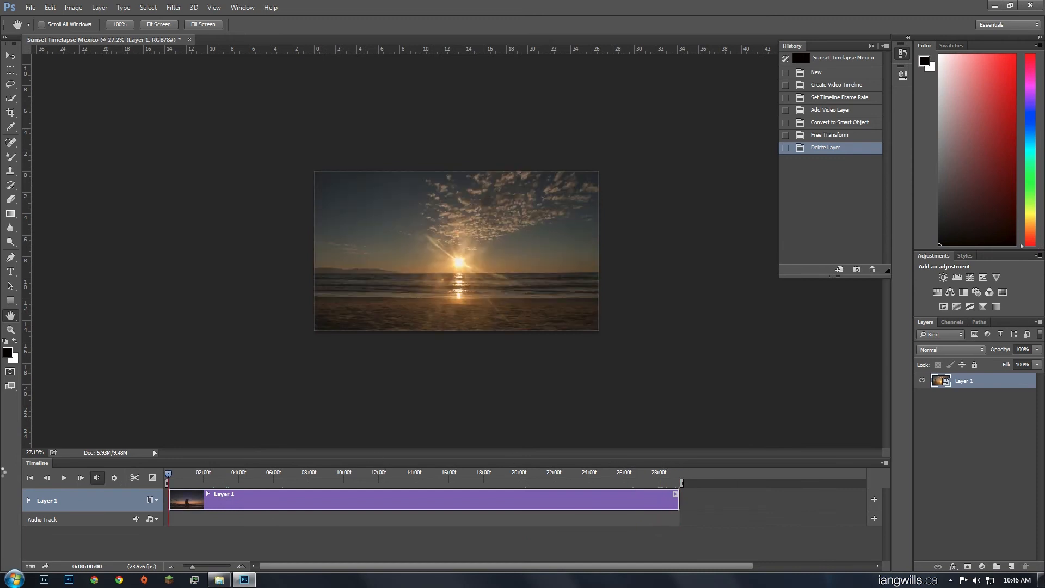
{"action": "left_click", "coordinate": [152, 477]}
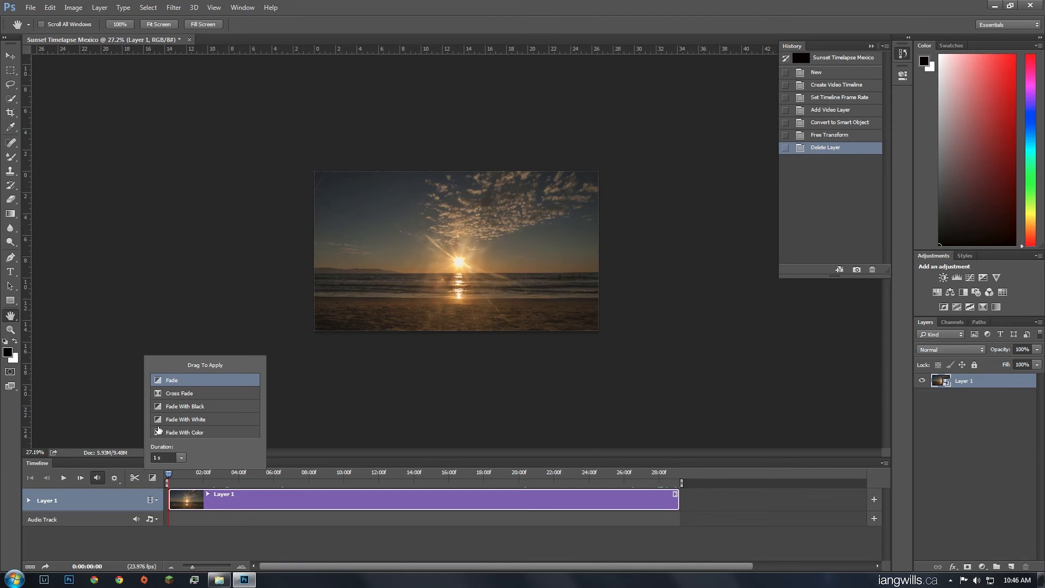
{"action": "left_click_drag", "start_coordinate": [161, 410], "coordinate": [177, 504]}
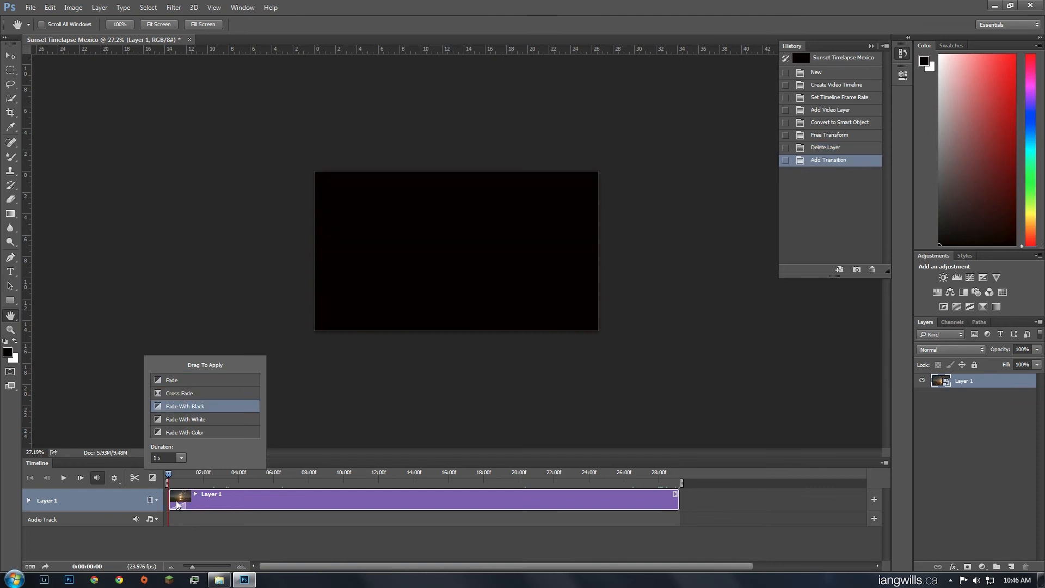
{"action": "left_click_drag", "start_coordinate": [148, 404], "coordinate": [672, 502]}
{"action": "left_click", "coordinate": [426, 341]}
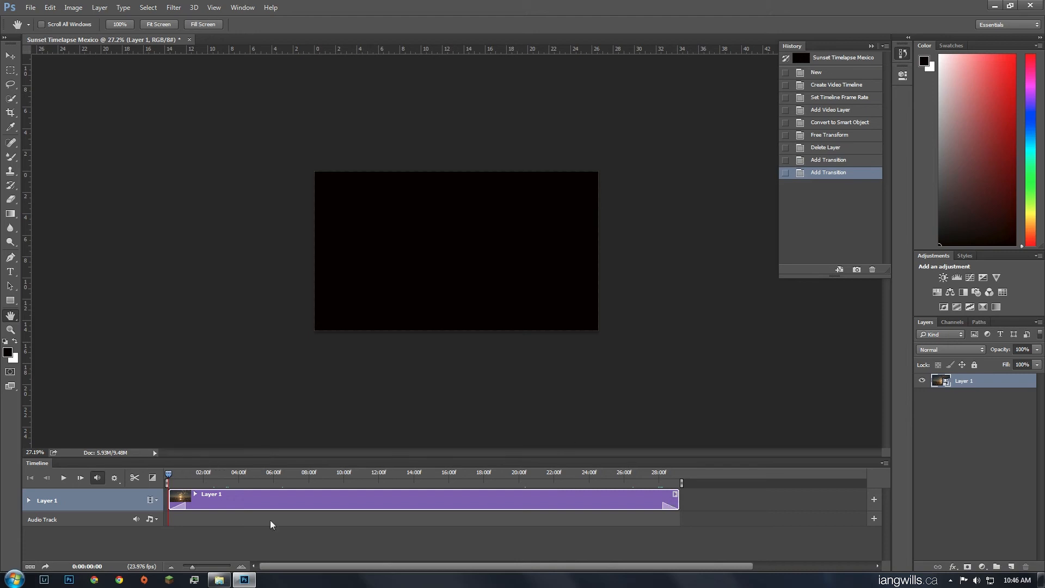
Try to add Pianochocolate_-_08_-_Pianochocolate_-_long_long_letter.mp3 from the ScratchVol (E:) Downloads folder in Windows Explorer directly to the timeline's audio track.
{"action": "left_click", "coordinate": [213, 580]}
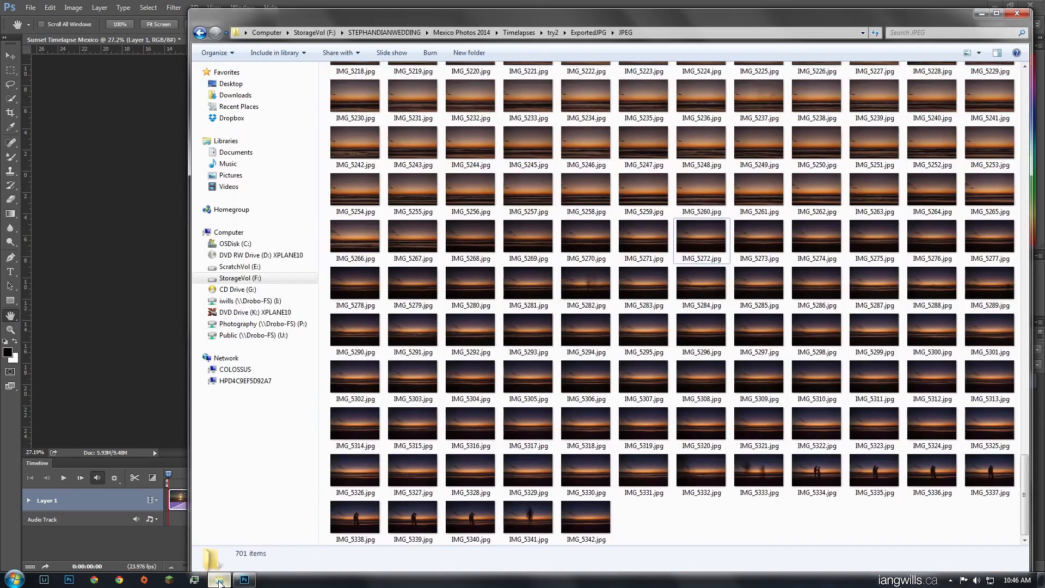
{"action": "left_click", "coordinate": [264, 34]}
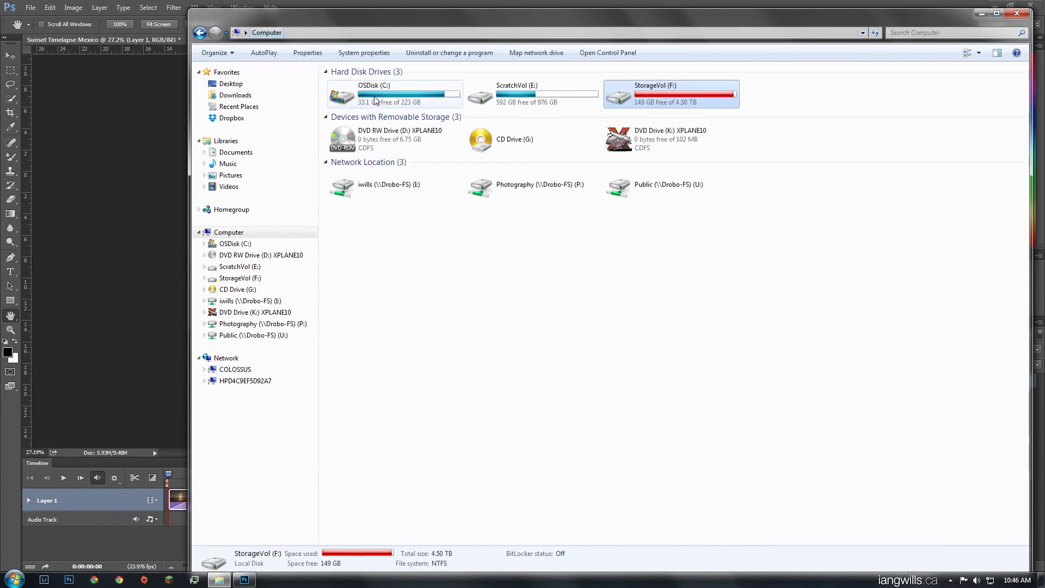
{"action": "double_click", "coordinate": [523, 100]}
{"action": "double_click", "coordinate": [348, 95]}
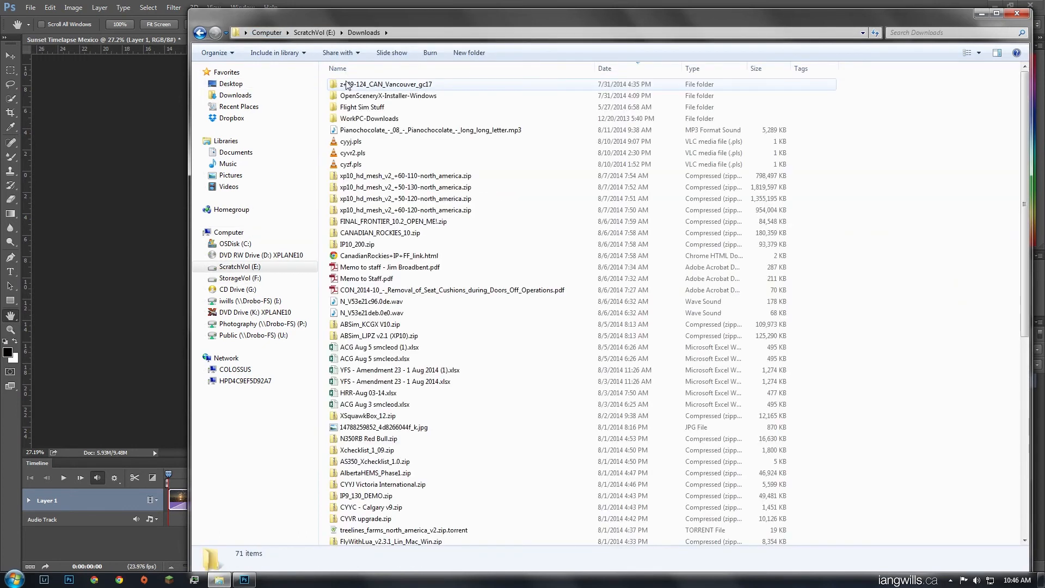
{"action": "left_click", "coordinate": [374, 134]}
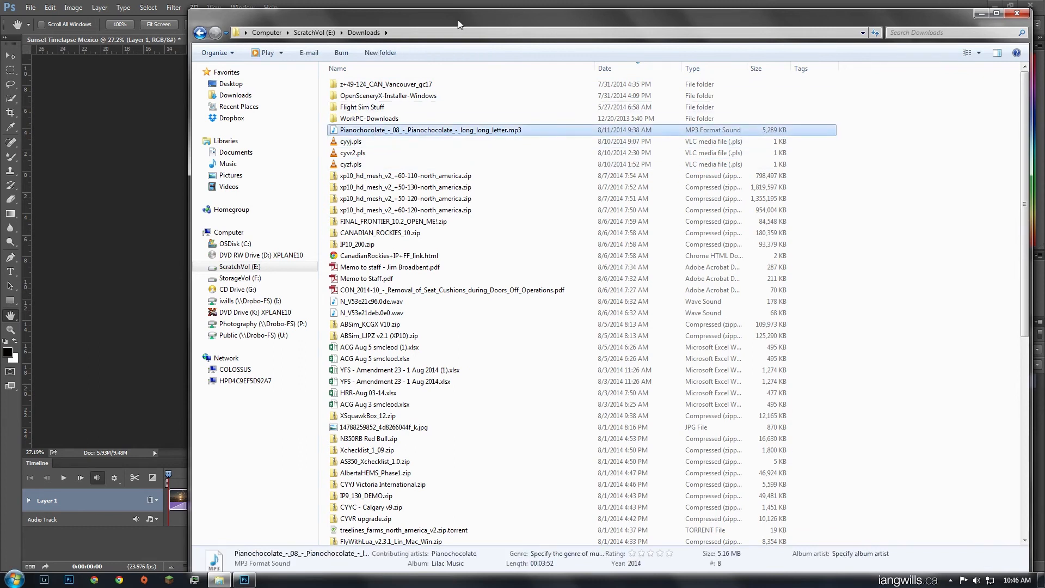
{"action": "left_click_drag", "start_coordinate": [458, 24], "coordinate": [743, 53]}
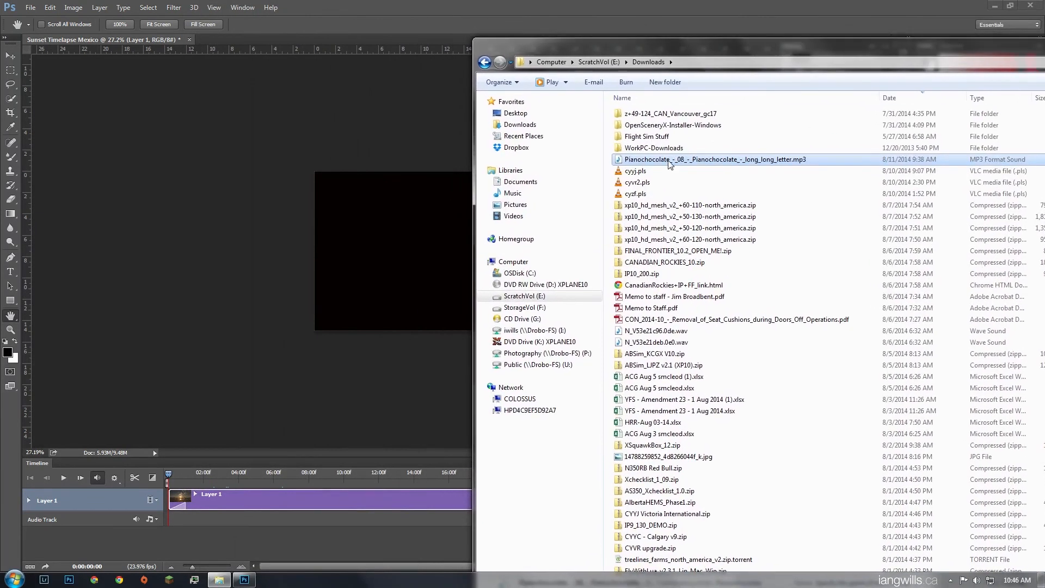
{"action": "left_click_drag", "start_coordinate": [669, 165], "coordinate": [253, 521]}
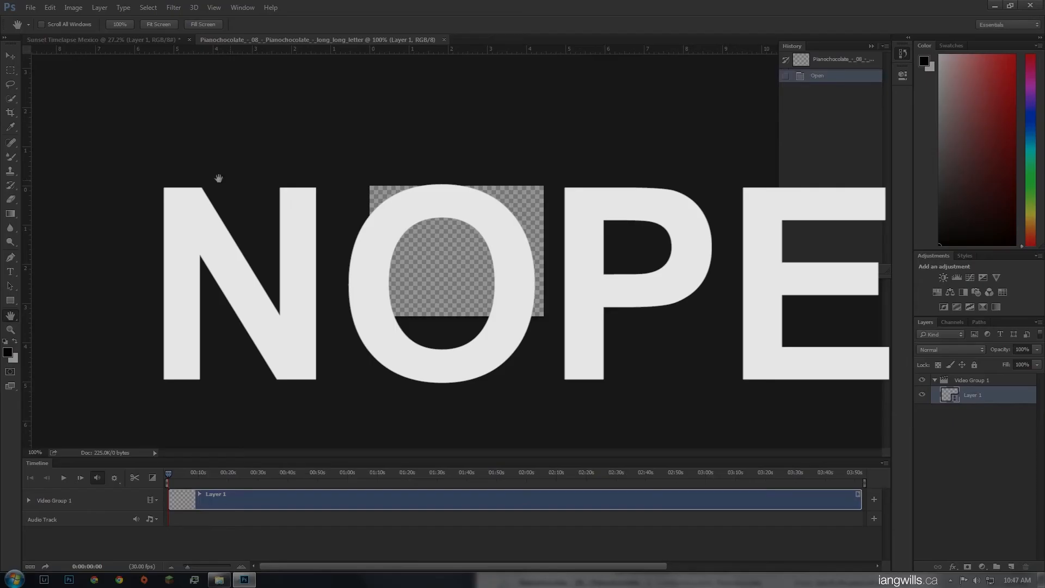
{"action": "left_click_drag", "start_coordinate": [133, 458], "coordinate": [132, 375]}
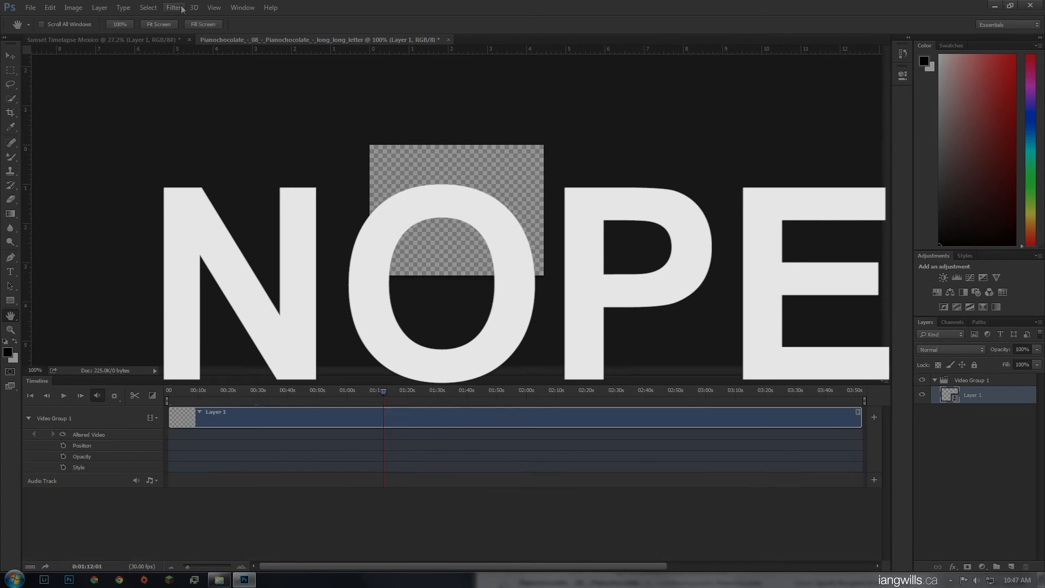
{"action": "left_click", "coordinate": [50, 7]}
{"action": "left_click", "coordinate": [145, 417]}
{"action": "left_click", "coordinate": [171, 566]}
{"action": "left_click_drag", "start_coordinate": [226, 391], "coordinate": [171, 392]}
{"action": "left_click", "coordinate": [182, 418]}
{"action": "left_click", "coordinate": [153, 418]}
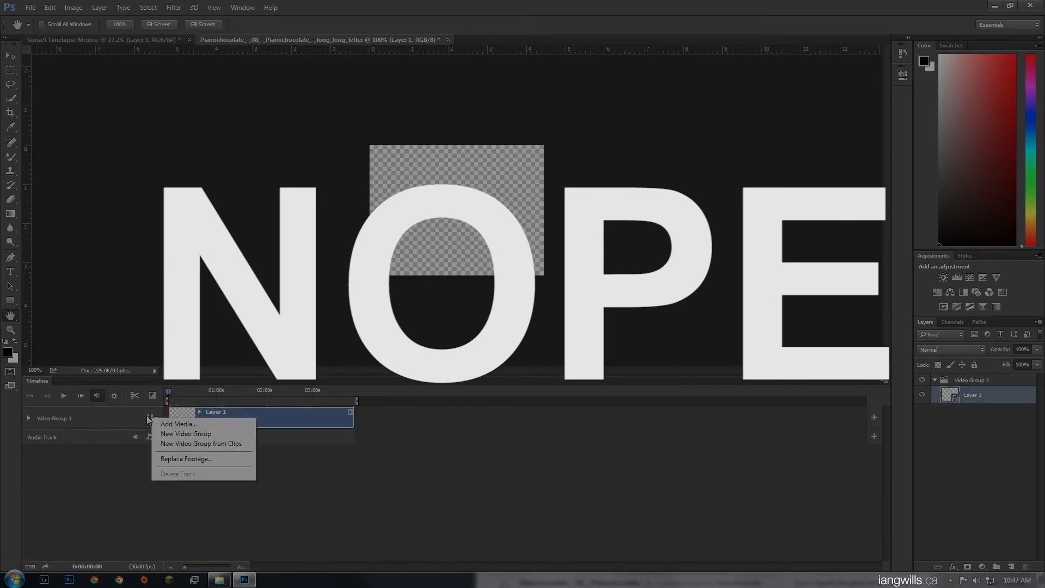
{"action": "left_click", "coordinate": [242, 8]}
{"action": "left_click", "coordinate": [256, 190]}
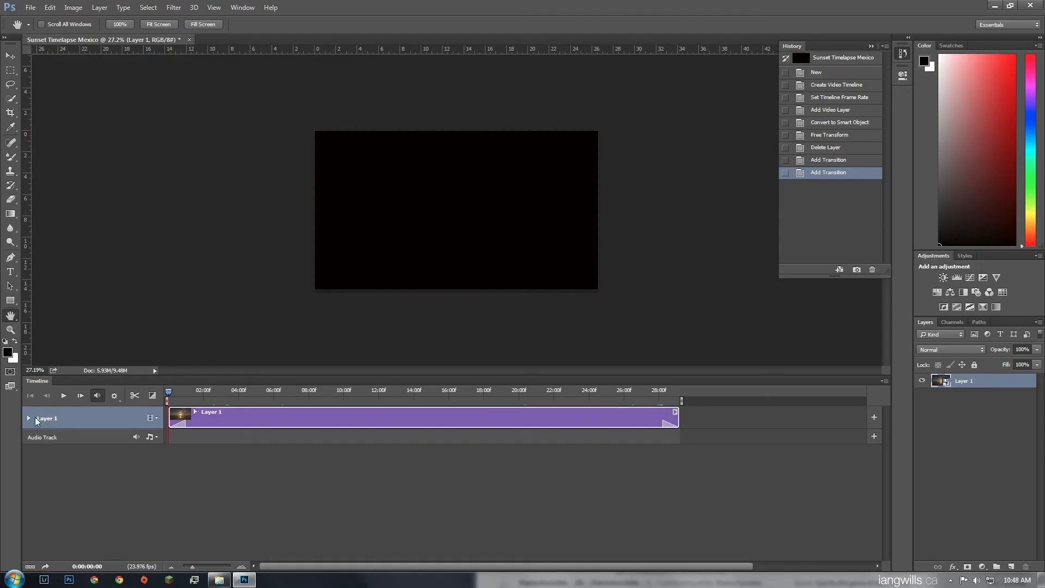
Add Pianochocolate_-_08_-_Pianochocolate_-_long_long_letter.mp3 from the ScratchVol (E:) Downloads folder to the timeline's audio track.
{"action": "left_click", "coordinate": [28, 418]}
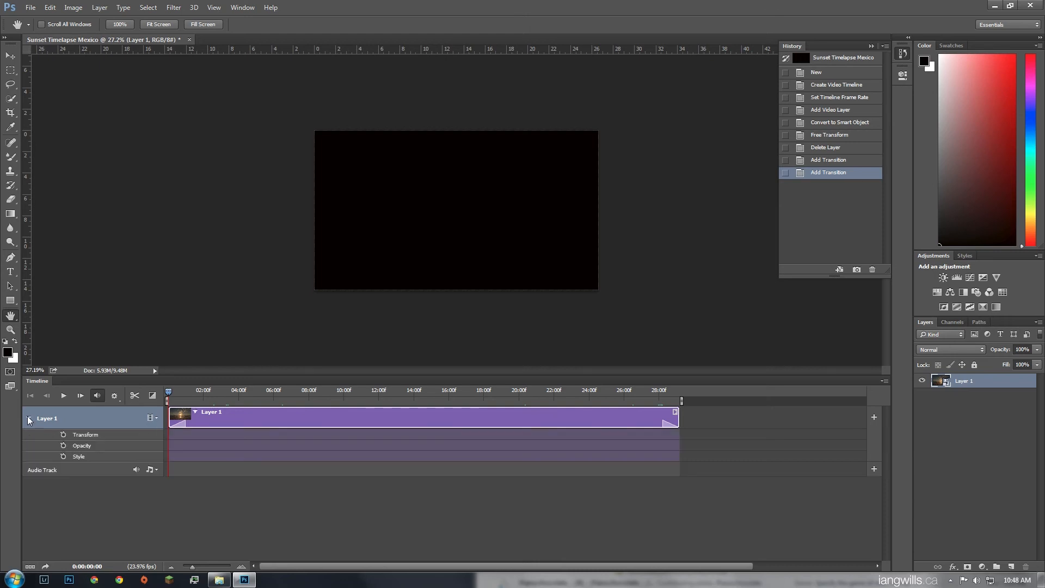
{"action": "left_click", "coordinate": [135, 549]}
{"action": "left_click", "coordinate": [151, 469]}
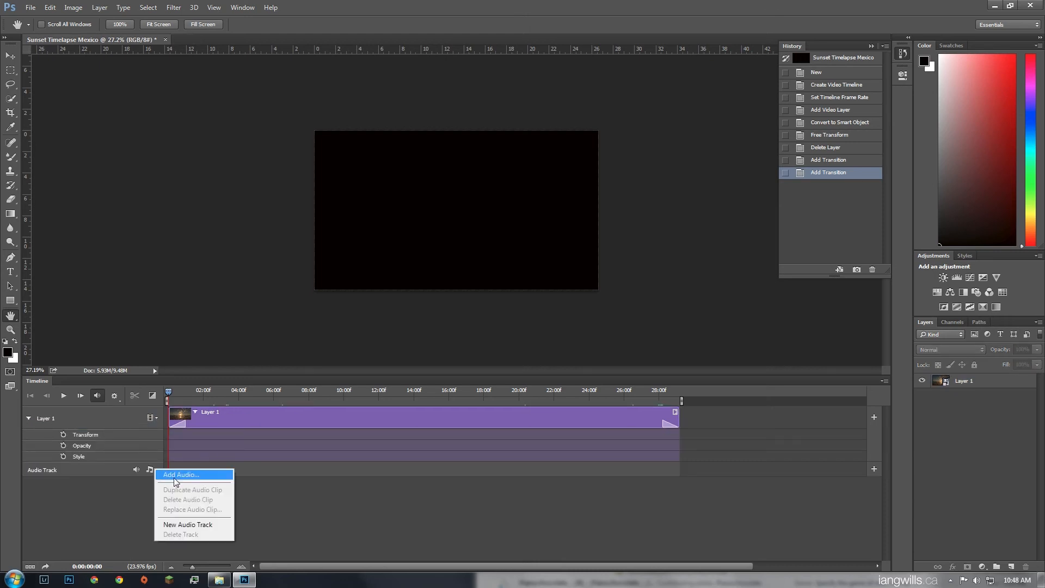
{"action": "left_click", "coordinate": [174, 478]}
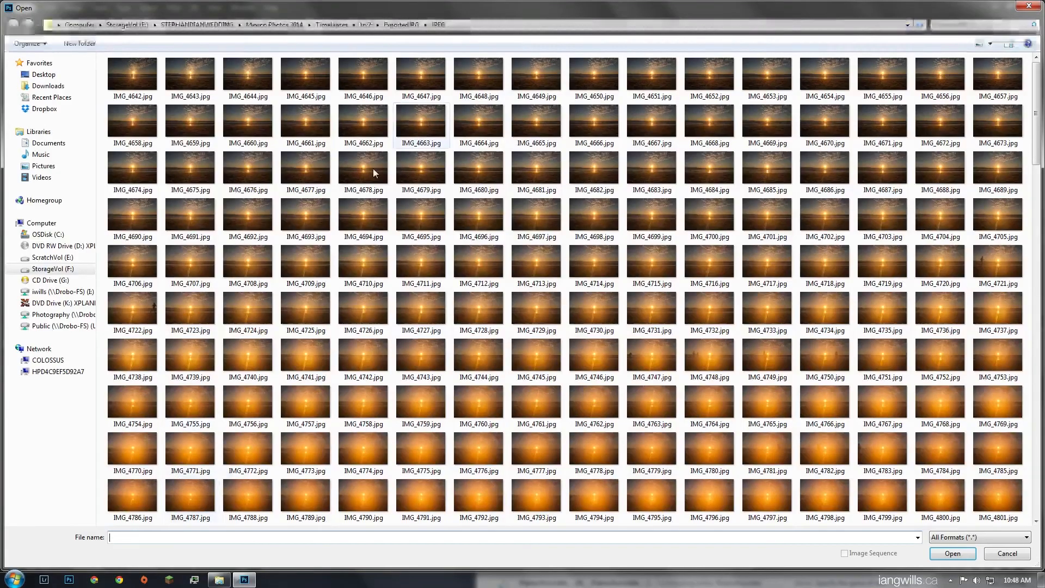
{"action": "left_click", "coordinate": [127, 24]}
{"action": "left_click", "coordinate": [79, 25]}
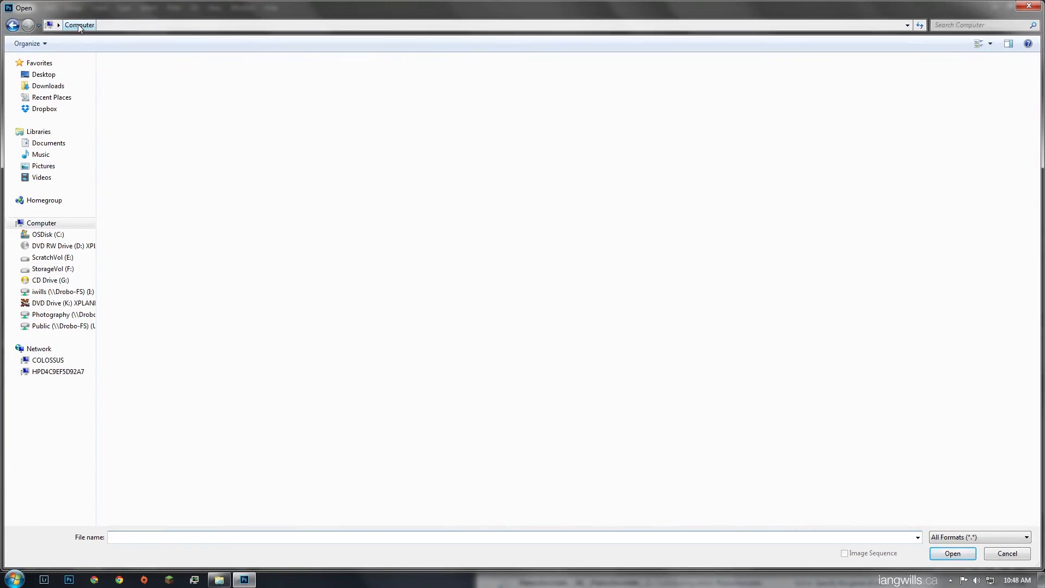
{"action": "double_click", "coordinate": [296, 81]}
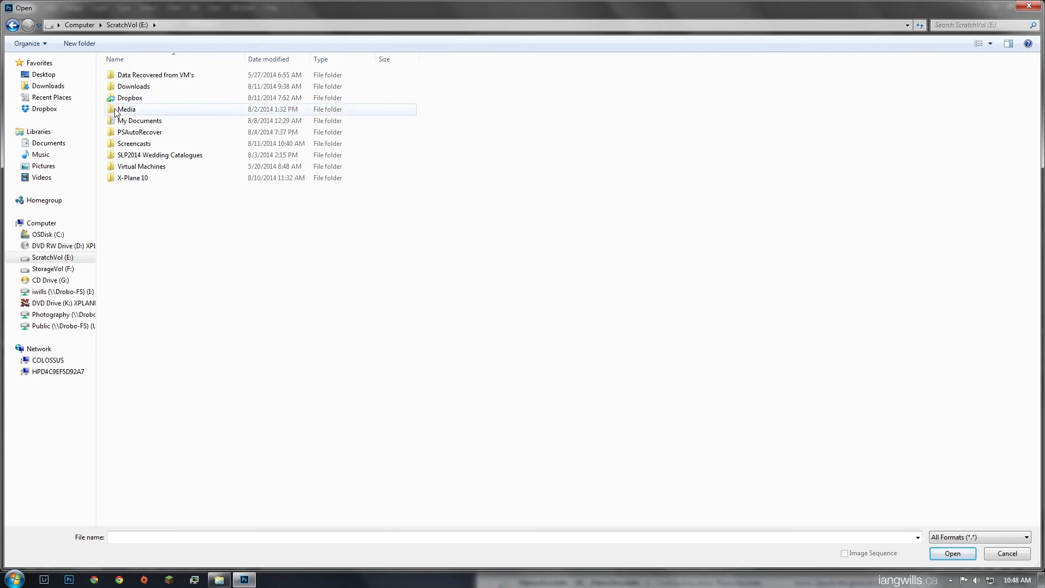
{"action": "double_click", "coordinate": [131, 88]}
{"action": "left_click", "coordinate": [145, 131]}
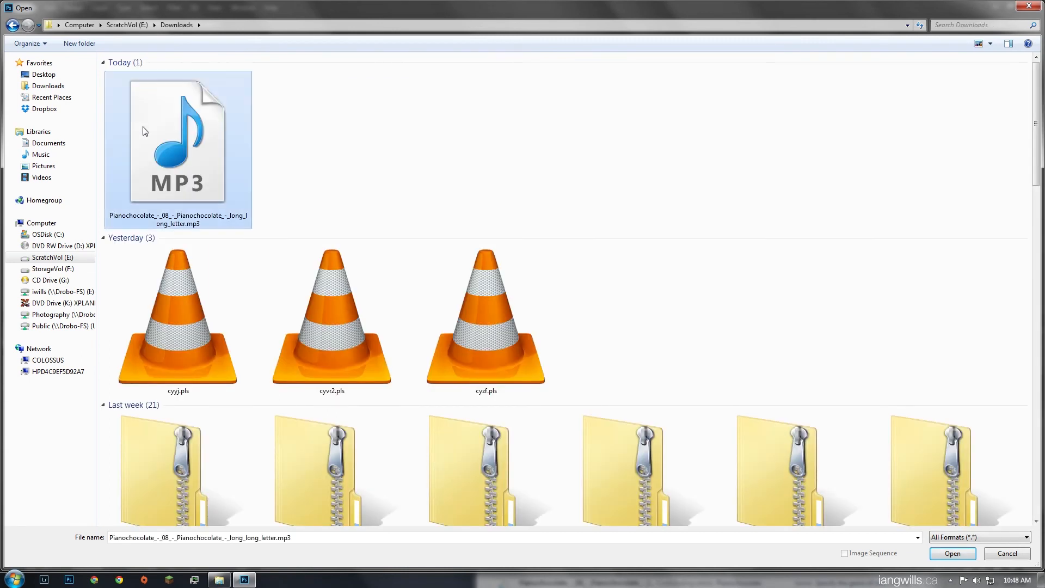
{"action": "left_click", "coordinate": [953, 554]}
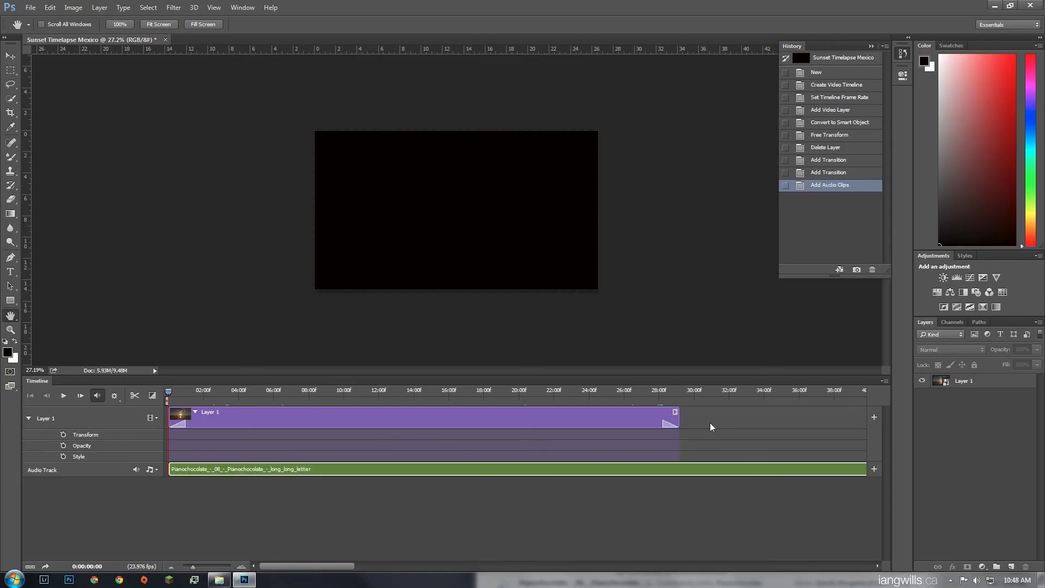
{"action": "left_click", "coordinate": [721, 510]}
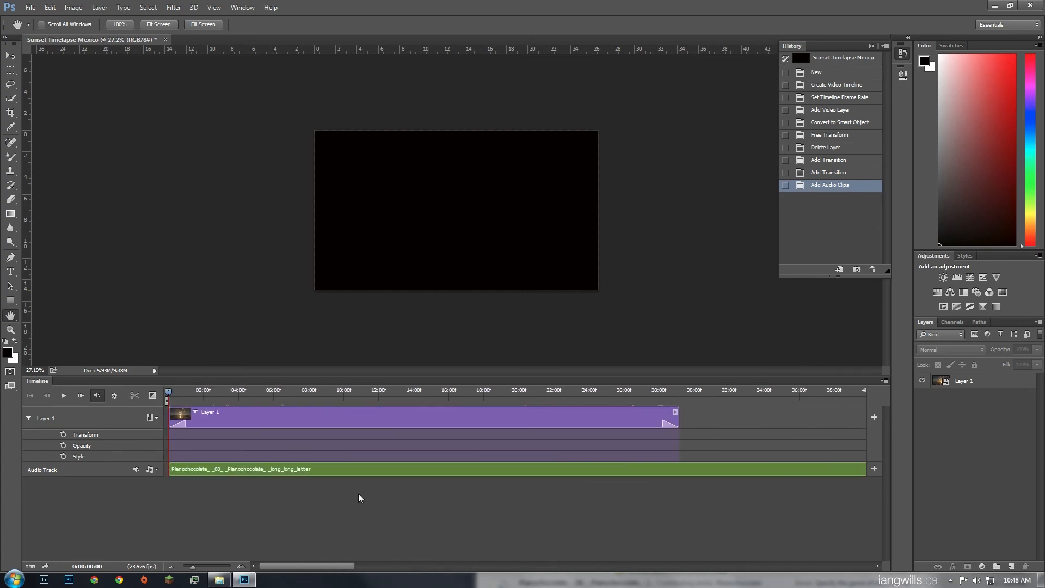
Trim the end of the music clip to line up with the end of the Layer 1 clip.
{"action": "left_click", "coordinate": [173, 567]}
{"action": "left_click", "coordinate": [173, 567]}
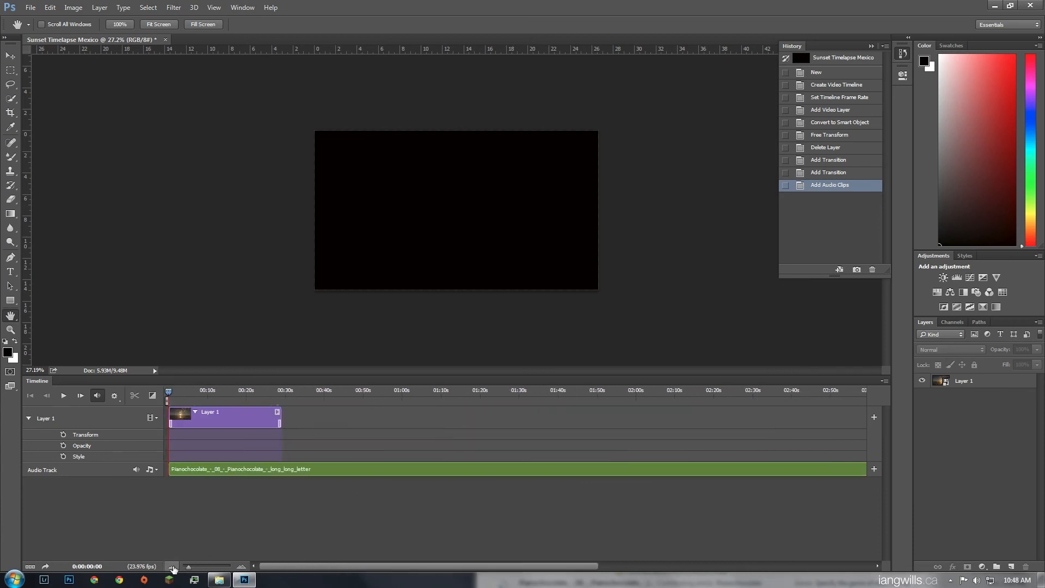
{"action": "left_click", "coordinate": [172, 567]}
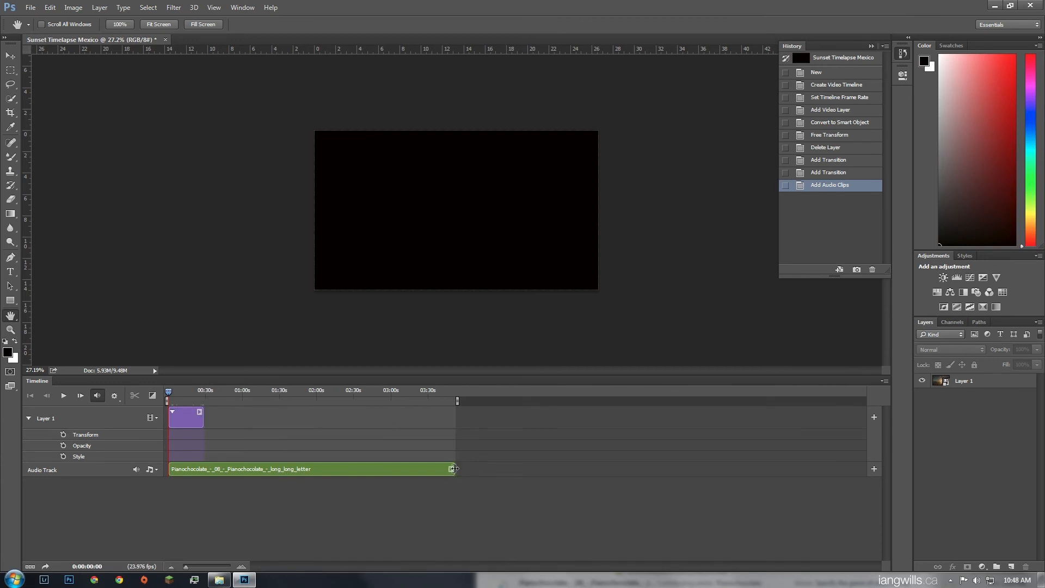
{"action": "left_click_drag", "start_coordinate": [454, 468], "coordinate": [203, 460]}
{"action": "left_click", "coordinate": [241, 566]}
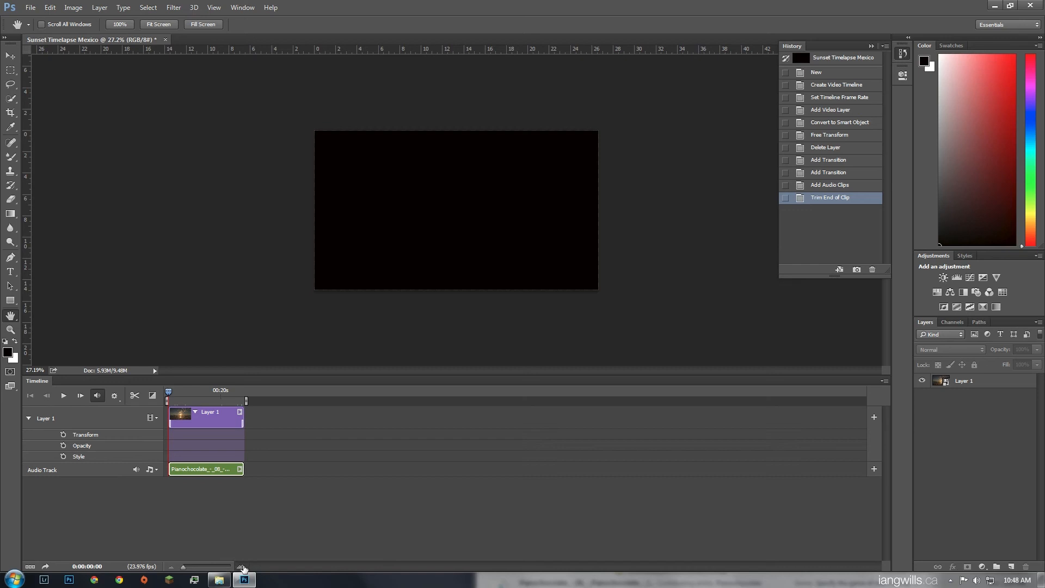
{"action": "left_click", "coordinate": [241, 567]}
{"action": "left_click", "coordinate": [241, 566]}
{"action": "left_click", "coordinate": [242, 567]}
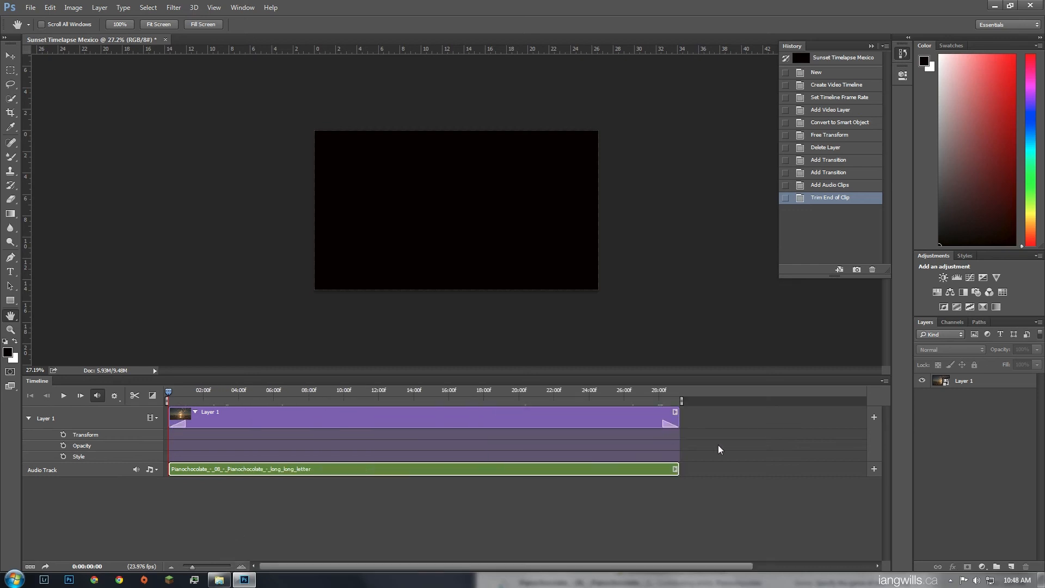
Set the music clip's fade in and fade out to 1.37 s each, and play the opening of the timeline.
{"action": "left_click", "coordinate": [675, 467]}
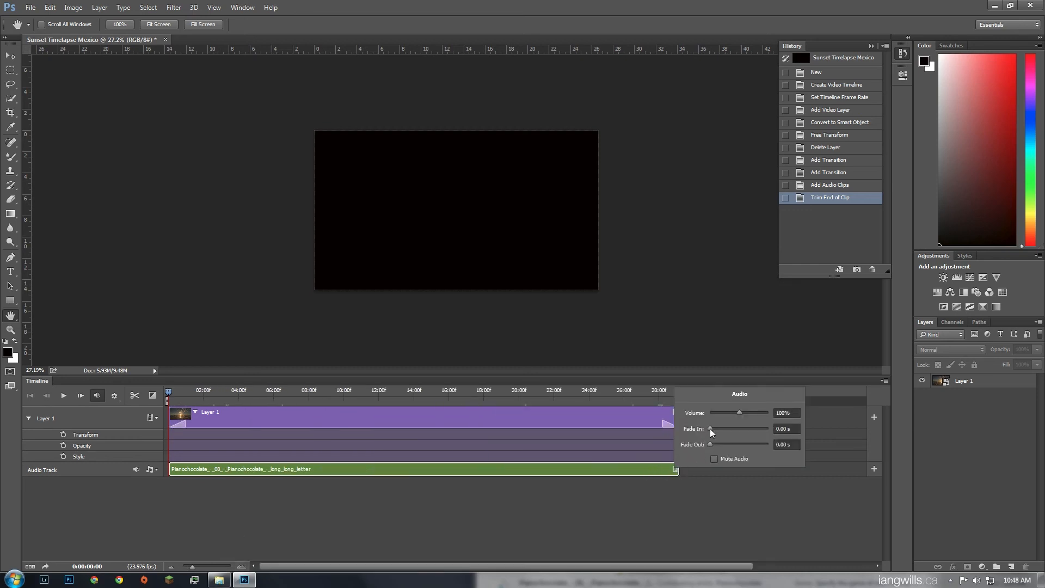
{"action": "left_click", "coordinate": [675, 468]}
{"action": "left_click", "coordinate": [676, 469]}
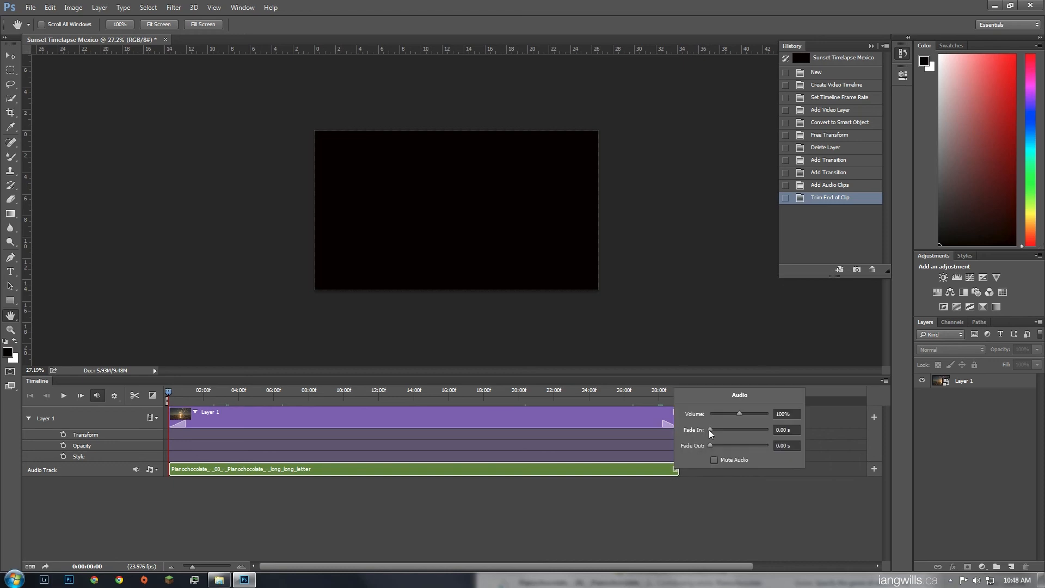
{"action": "left_click_drag", "start_coordinate": [709, 429], "coordinate": [713, 445]}
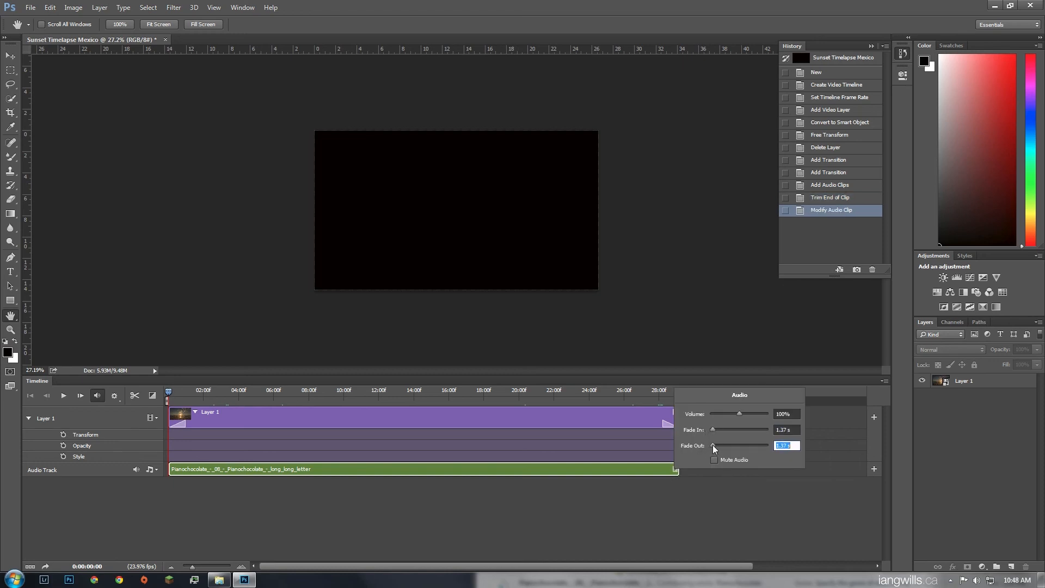
{"action": "left_click", "coordinate": [707, 505]}
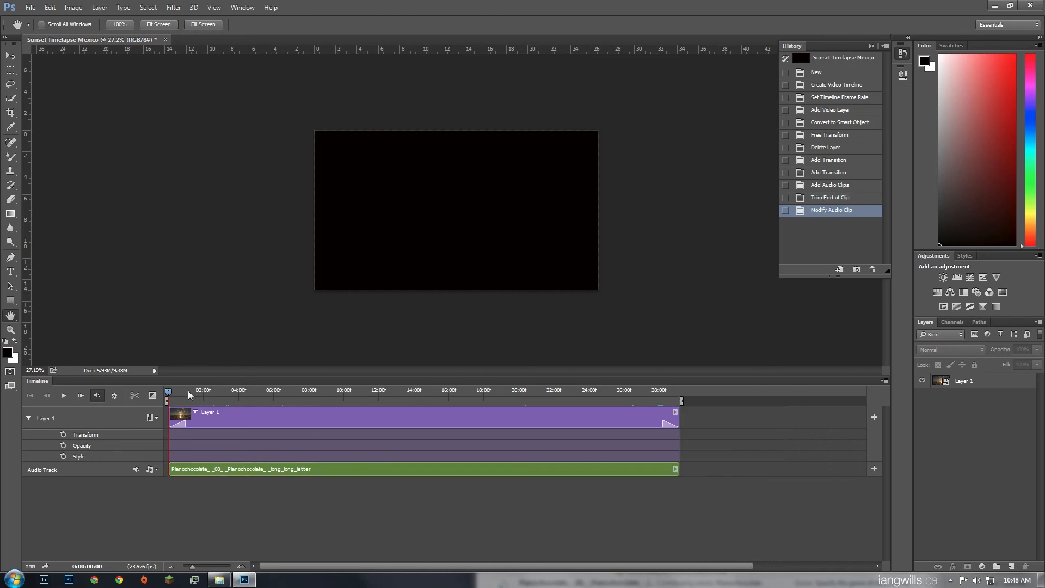
{"action": "key", "text": "space"}
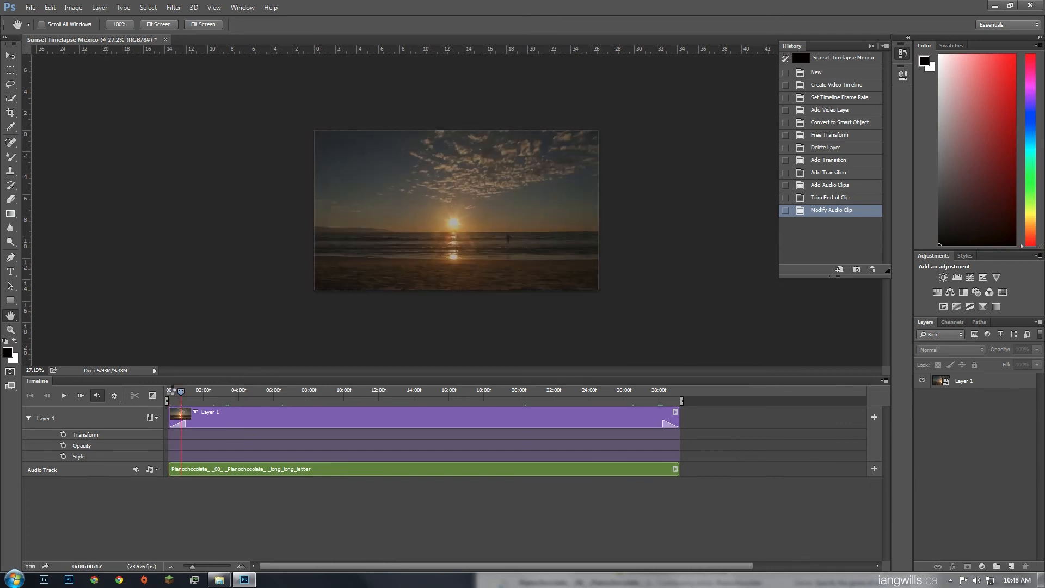
{"action": "key", "text": "space"}
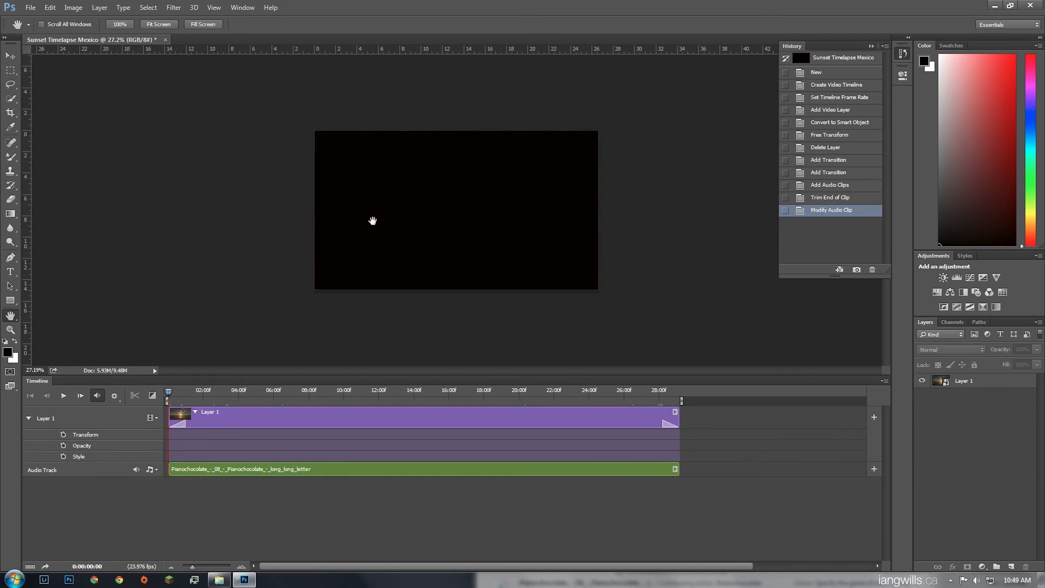
Place iangwills.ca-signature2.png from the Dropbox Photography_Resources folder as an embedded file.
{"action": "left_click", "coordinate": [31, 7]}
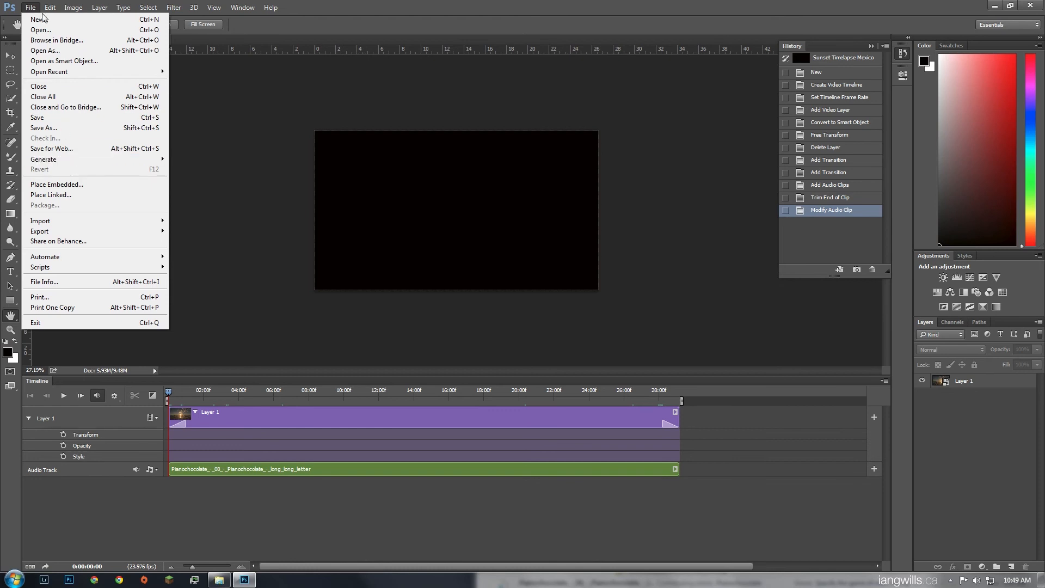
{"action": "left_click", "coordinate": [57, 185]}
{"action": "left_click", "coordinate": [44, 109]}
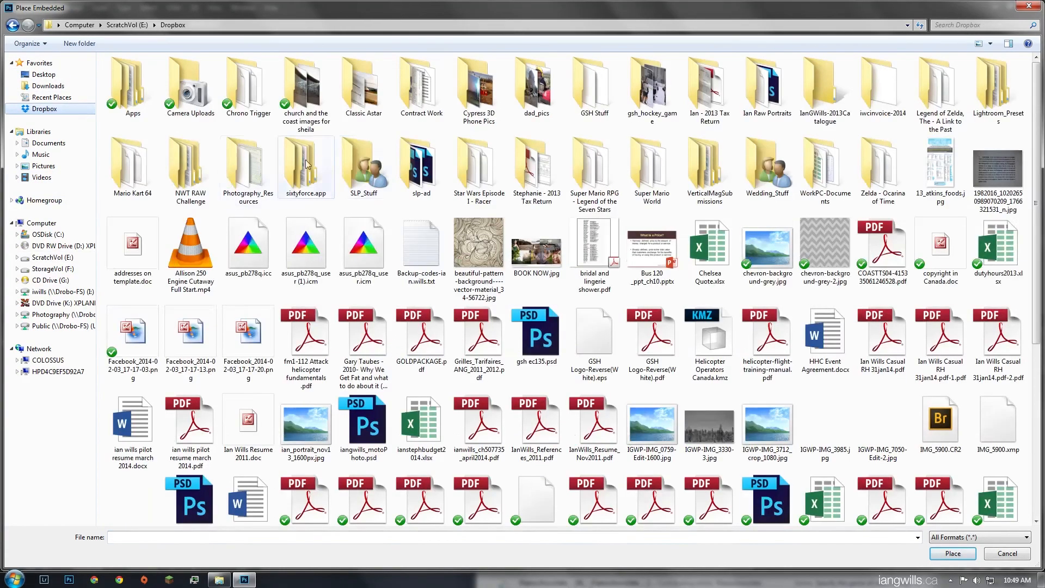
{"action": "double_click", "coordinate": [272, 167]}
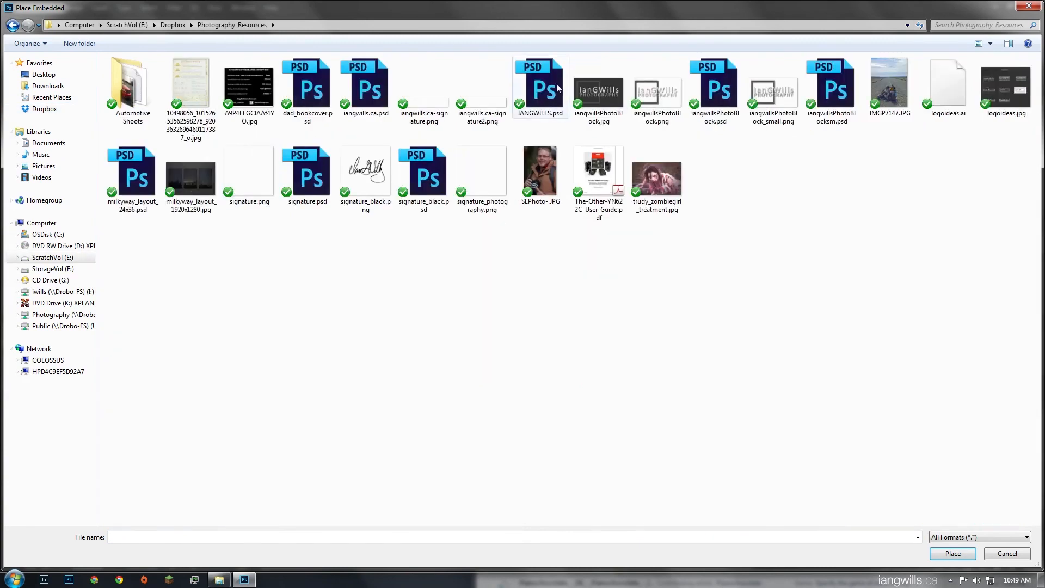
{"action": "left_click", "coordinate": [430, 92]}
{"action": "left_click", "coordinate": [468, 99]}
{"action": "left_click", "coordinate": [952, 552]}
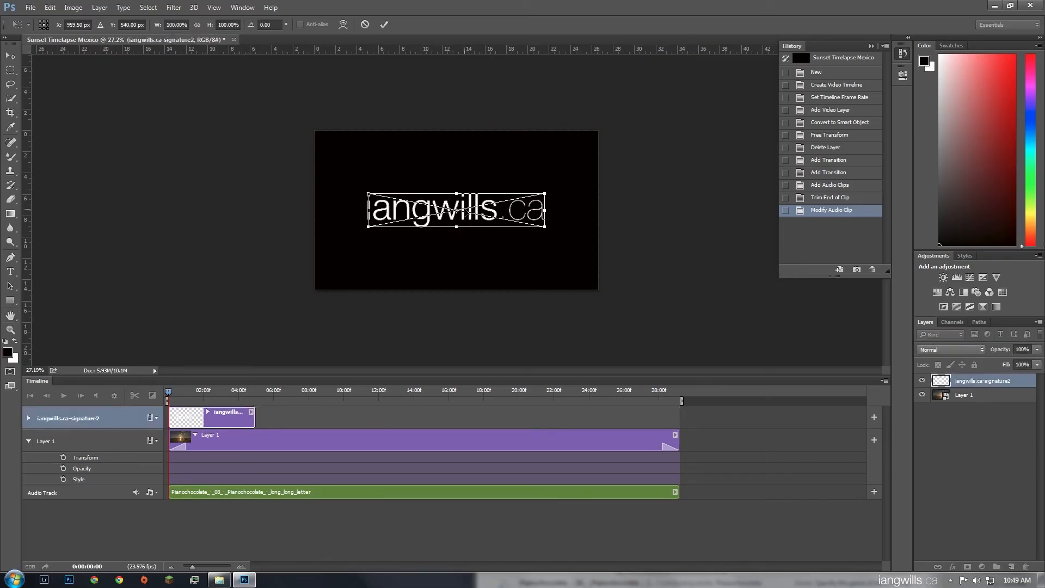
Scale the placed signature logo to about 20.5% in the lower-left corner of the canvas and apply the transform.
{"action": "mouse_move", "coordinate": [486, 208]}
{"action": "left_mouse_down"}
{"action": "mouse_move", "coordinate": [432, 249]}
{"action": "mouse_move", "coordinate": [453, 261]}
{"action": "mouse_move", "coordinate": [438, 268]}
{"action": "left_mouse_up"}
{"action": "left_click_drag", "start_coordinate": [496, 252], "coordinate": [357, 280]}
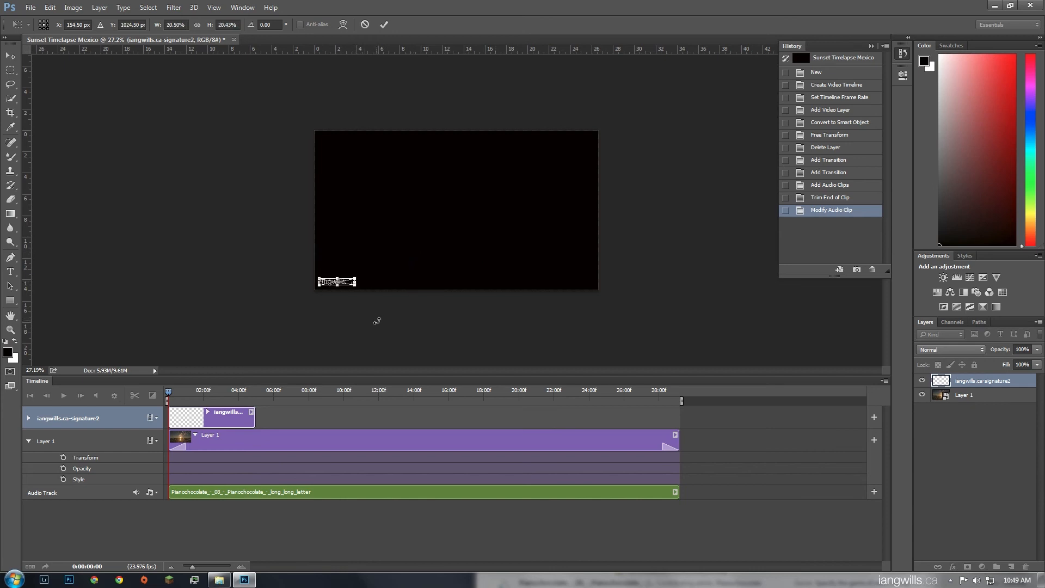
{"action": "key", "text": "Return"}
{"action": "key", "text": "space"}
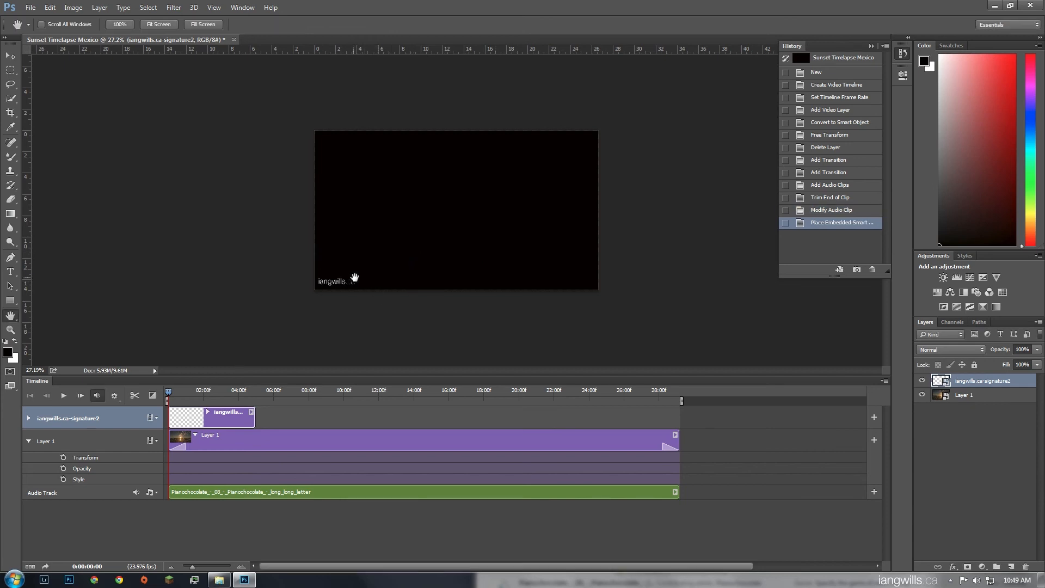
Move the signature logo slightly inward from the canvas's lower-left corner, and nudge it down and left to balance its margins.
{"action": "key", "text": "z"}
{"action": "left_click", "coordinate": [468, 248]}
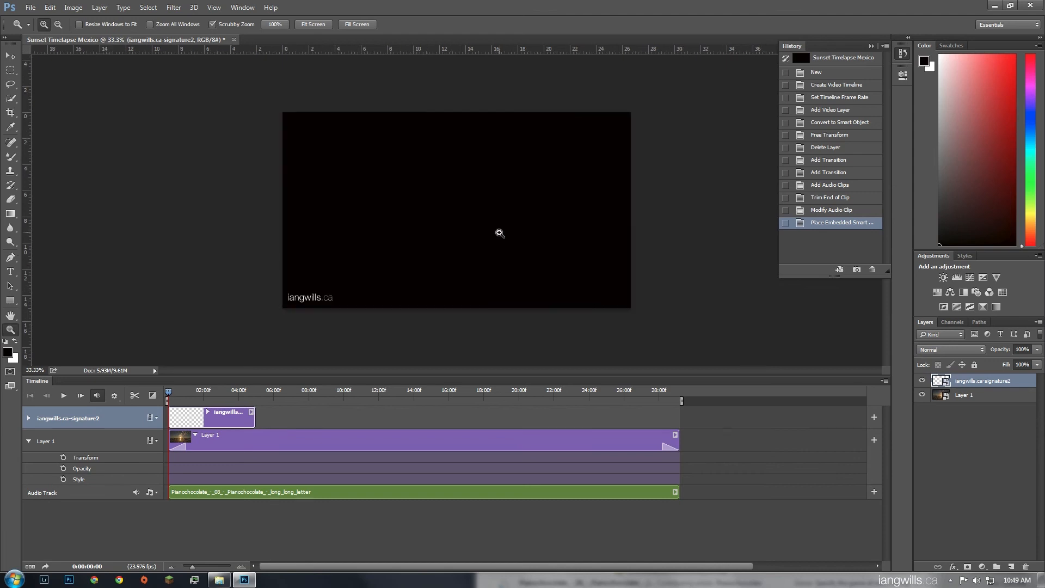
{"action": "left_click", "coordinate": [499, 233]}
{"action": "left_click", "coordinate": [500, 233], "text": "alt"}
{"action": "key", "text": "v"}
{"action": "left_click_drag", "start_coordinate": [343, 289], "coordinate": [346, 285]}
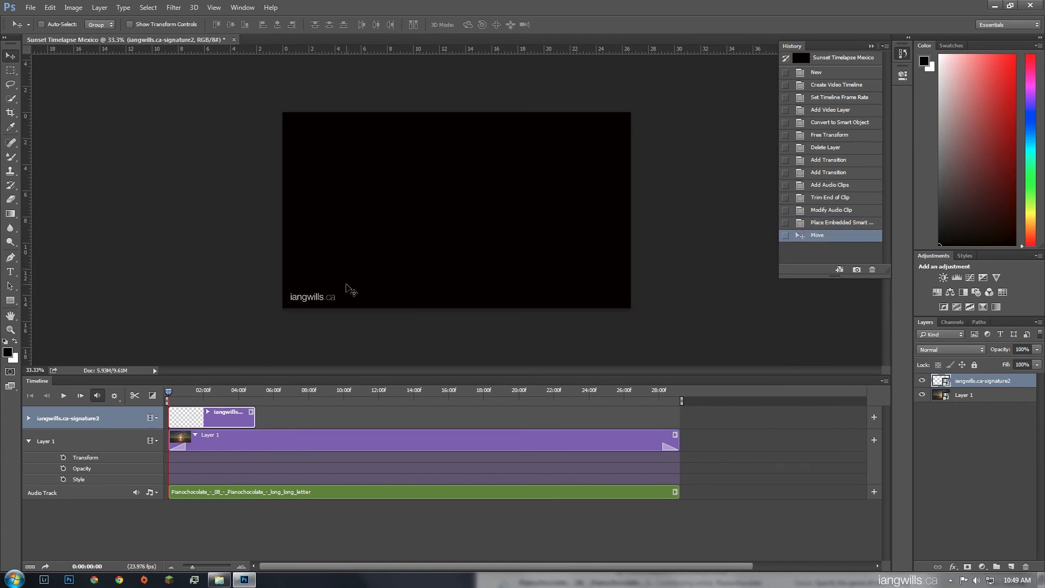
{"action": "key", "text": "Down"}
{"action": "key", "text": "Down"}
{"action": "key", "text": "Down"}
{"action": "key", "text": "Down"}
{"action": "key", "text": "Down"}
{"action": "key", "text": "Down"}
{"action": "key", "text": "Down"}
{"action": "key", "text": "Down"}
{"action": "key", "text": "Down"}
{"action": "key", "text": "Down"}
{"action": "key", "text": "Down"}
{"action": "key", "text": "Left"}
{"action": "key", "text": "Left"}
{"action": "key", "text": "Left"}
{"action": "key", "text": "Left"}
{"action": "key", "text": "Left"}
{"action": "key", "text": "Left"}
{"action": "key", "text": "Left"}
{"action": "key", "text": "Left"}
{"action": "key", "text": "Left"}
Extend the signature clip to the end of the Layer 1 clip, and return the playhead to the timeline's start.
{"action": "left_click_drag", "start_coordinate": [254, 414], "coordinate": [679, 416]}
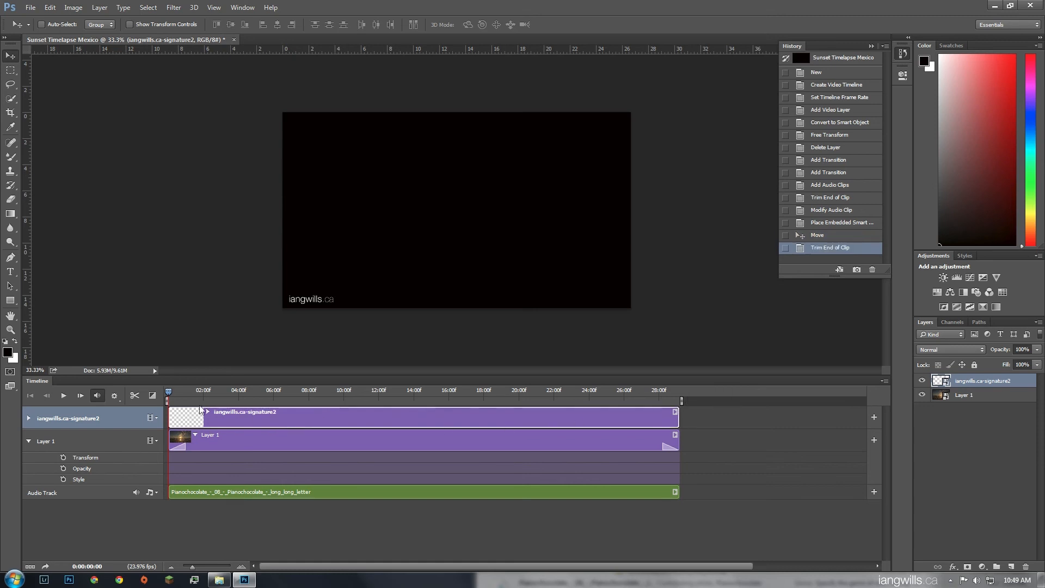
{"action": "left_click", "coordinate": [172, 390]}
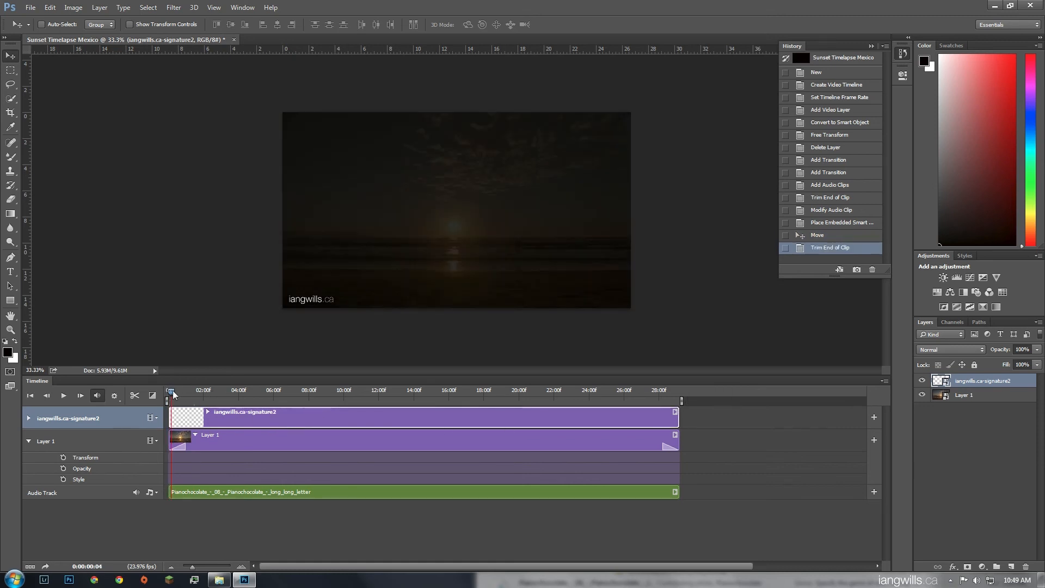
{"action": "left_click_drag", "start_coordinate": [171, 390], "coordinate": [163, 390]}
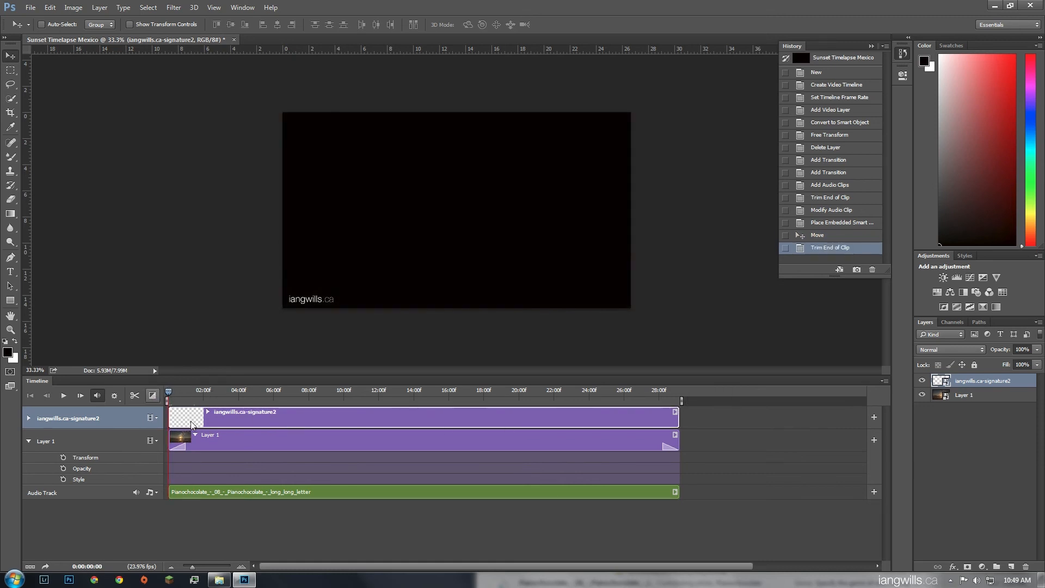
Add 1 s Fade transitions to the start and end of the signature clip.
{"action": "left_click", "coordinate": [153, 395]}
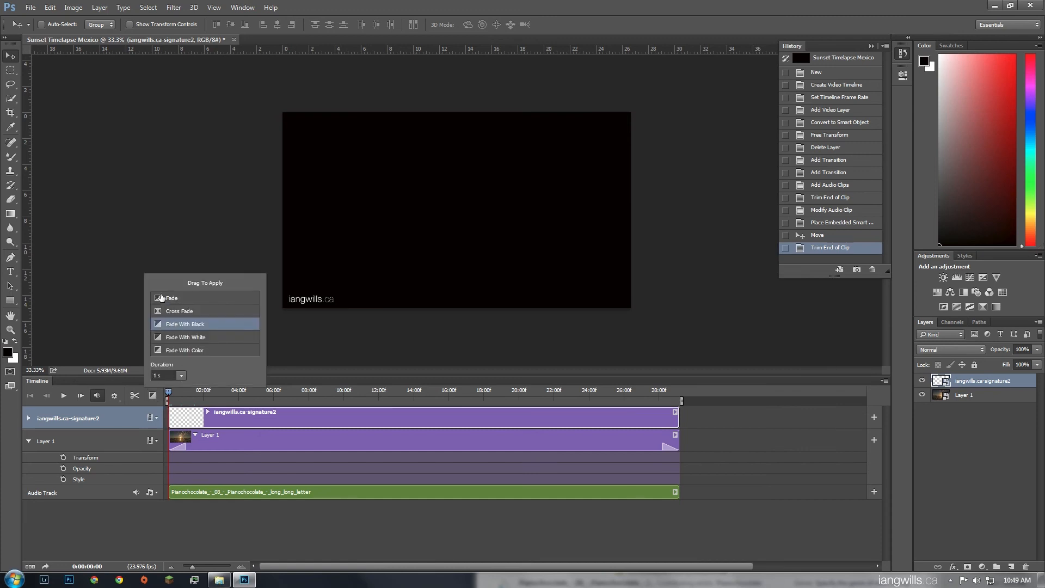
{"action": "left_click_drag", "start_coordinate": [161, 298], "coordinate": [175, 418]}
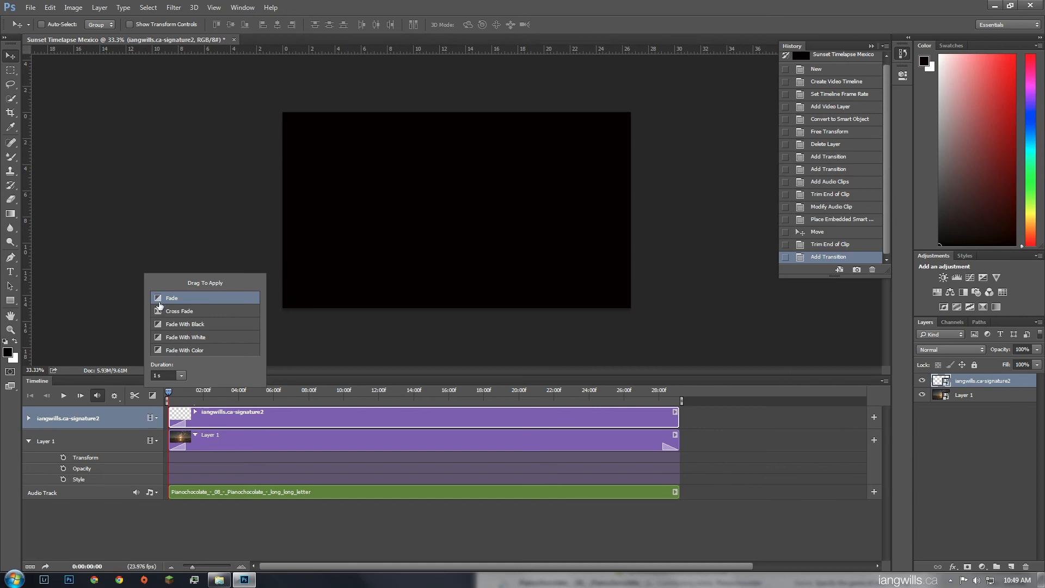
{"action": "left_click_drag", "start_coordinate": [159, 306], "coordinate": [676, 420]}
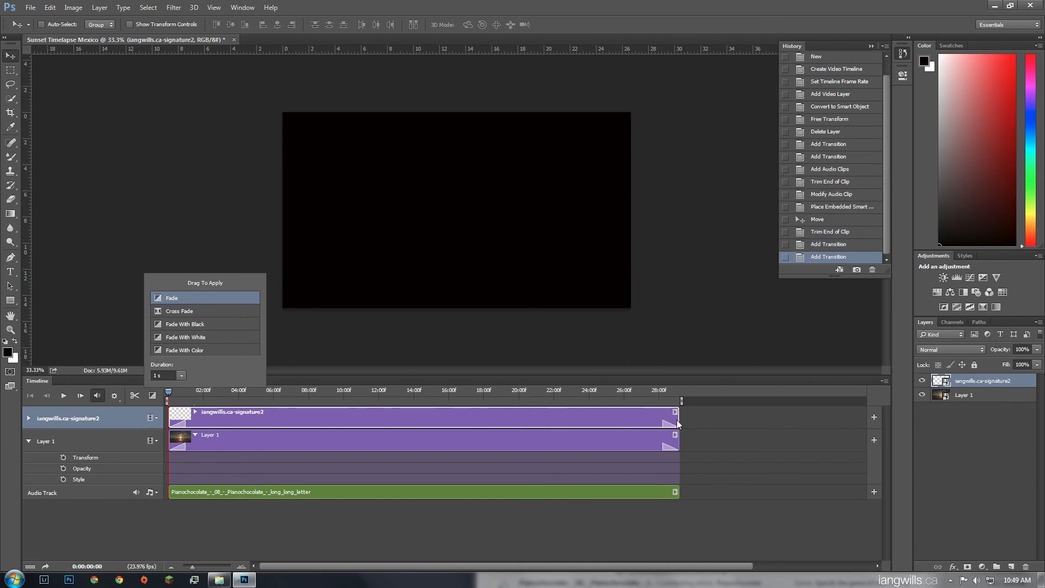
{"action": "left_click", "coordinate": [342, 327]}
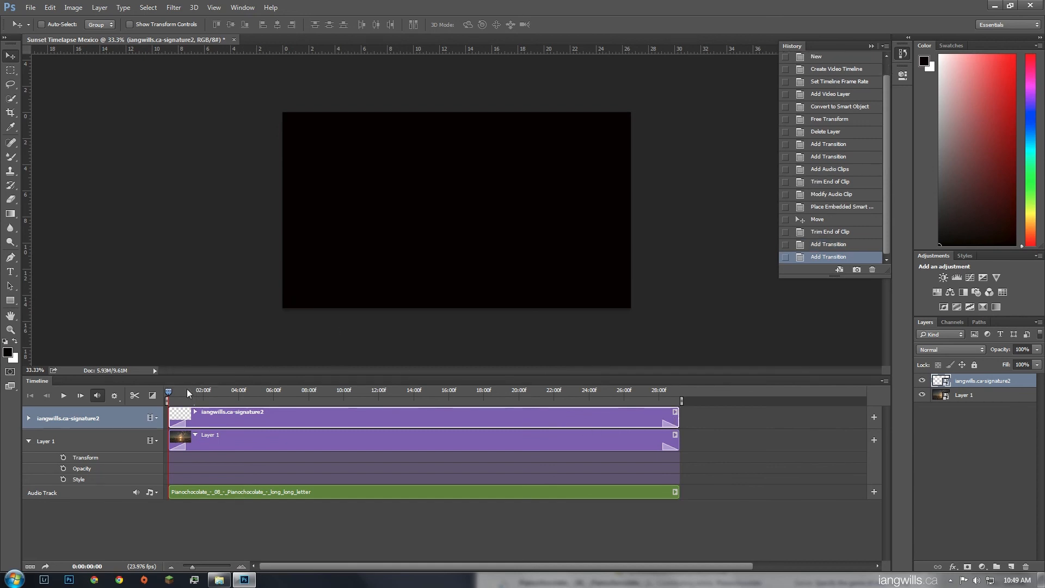
Scrub from the start of the timeline to check the fades, and collapse Layer 1's timeline properties.
{"action": "mouse_move", "coordinate": [169, 390]}
{"action": "left_mouse_down"}
{"action": "mouse_move", "coordinate": [269, 373]}
{"action": "mouse_move", "coordinate": [451, 403]}
{"action": "mouse_move", "coordinate": [648, 412]}
{"action": "mouse_move", "coordinate": [682, 401]}
{"action": "mouse_move", "coordinate": [169, 391]}
{"action": "left_mouse_up"}
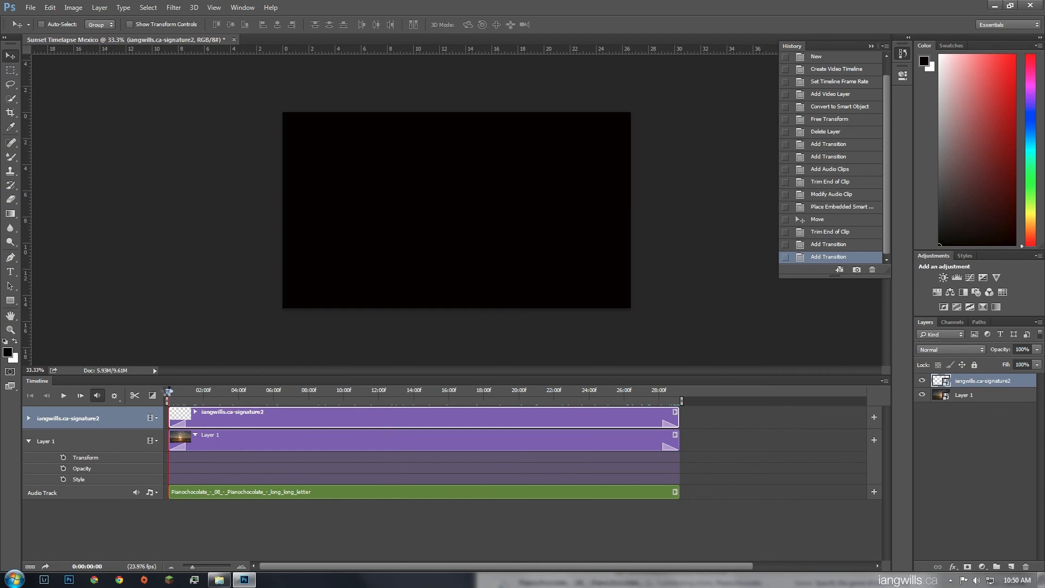
{"action": "left_click", "coordinate": [25, 441]}
{"action": "left_click", "coordinate": [29, 441]}
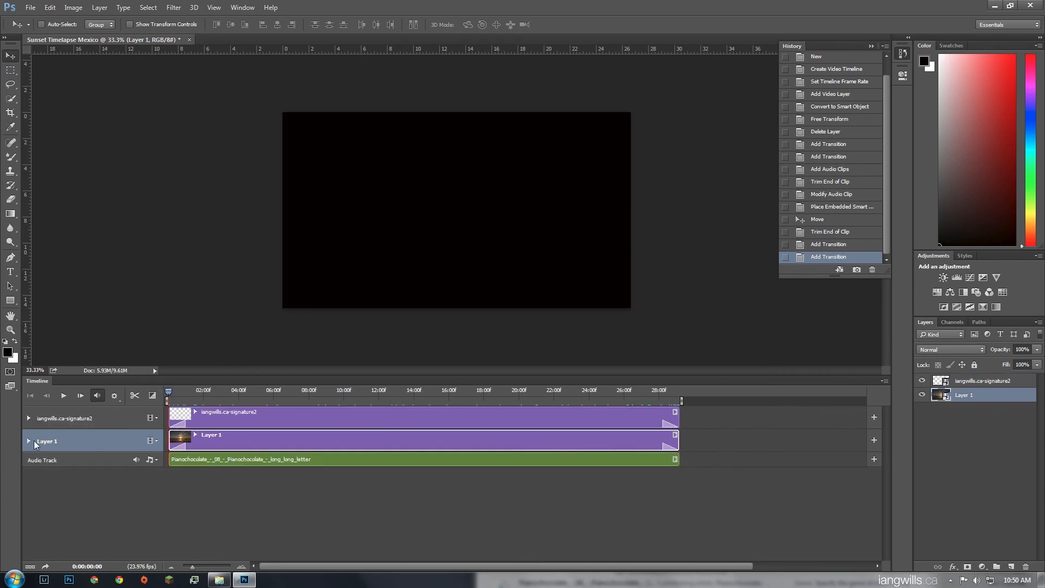
Play the composition from the start of the timeline to preview the fades, signature and music, and stop playback after several seconds.
{"action": "left_click", "coordinate": [263, 415]}
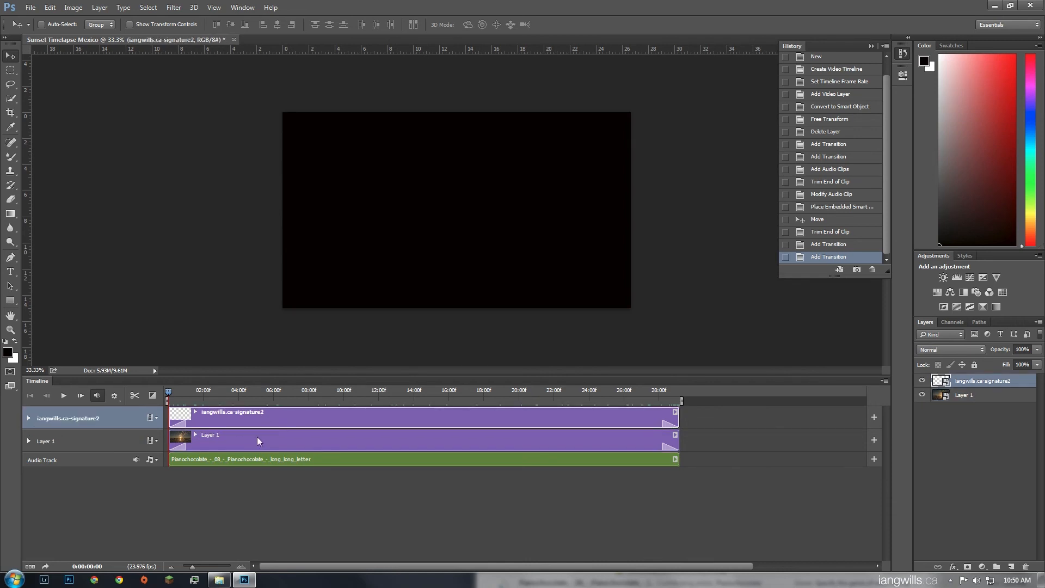
{"action": "left_click", "coordinate": [257, 436]}
{"action": "left_click", "coordinate": [267, 460]}
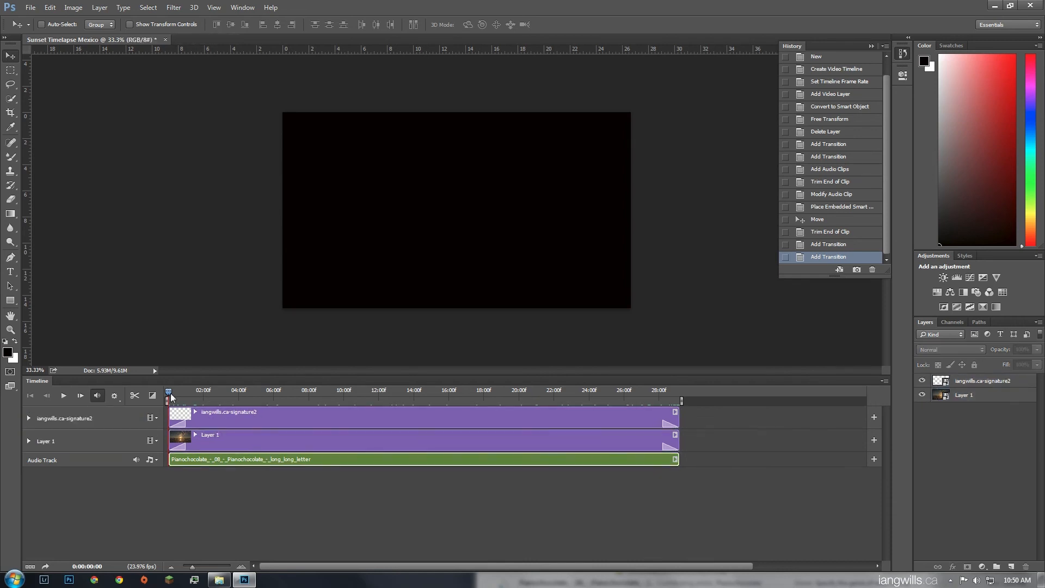
{"action": "key", "text": "space"}
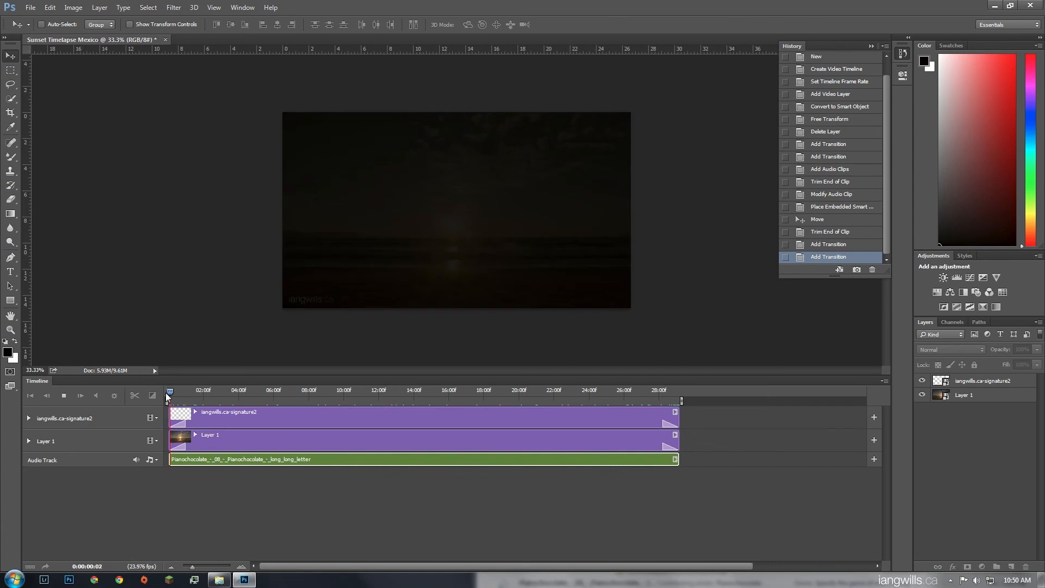
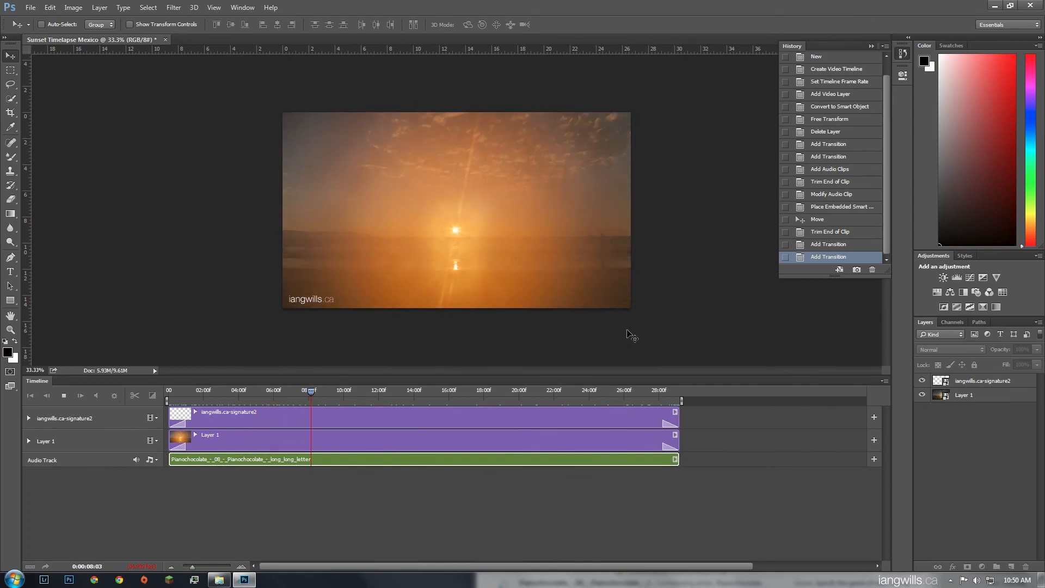
{"action": "key", "text": "space"}
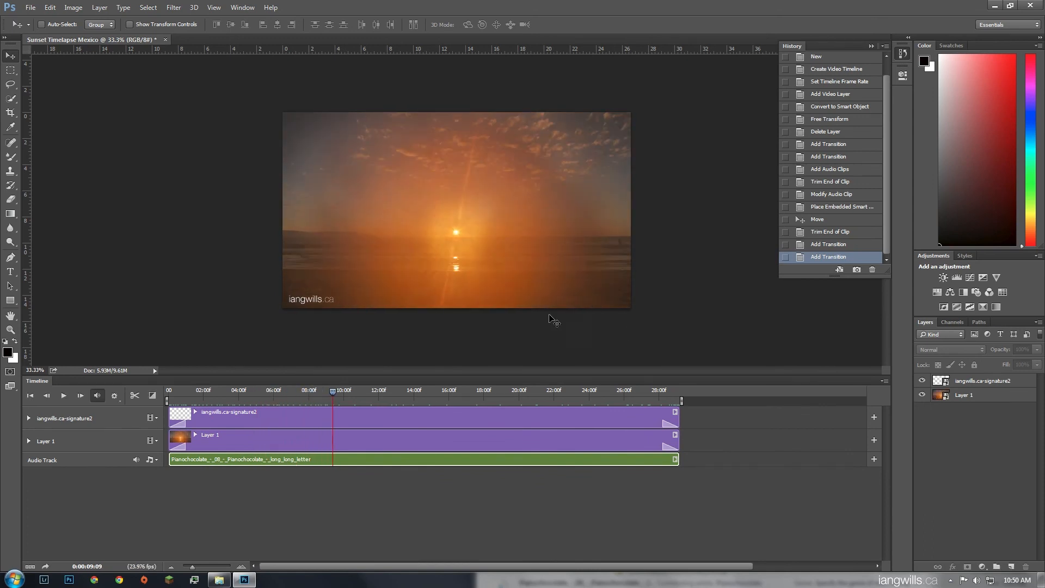
Start a Render Video export and set its destination to Mexico Photos 2014\Timelapses\try2 in the wedding folder on StorageVol (F:).
{"action": "left_click", "coordinate": [30, 7]}
{"action": "mouse_move", "coordinate": [87, 229]}
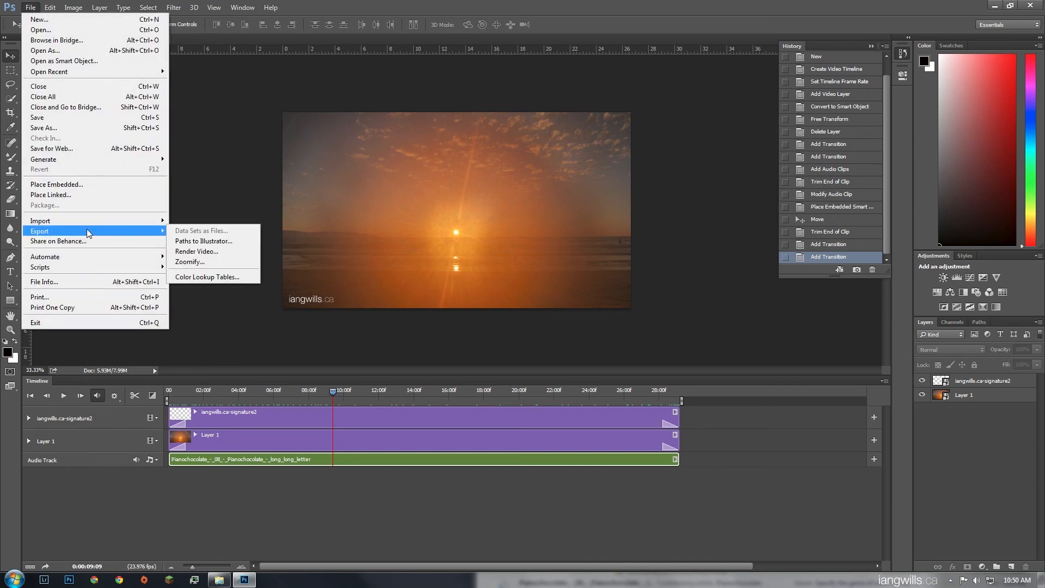
{"action": "left_click", "coordinate": [225, 253]}
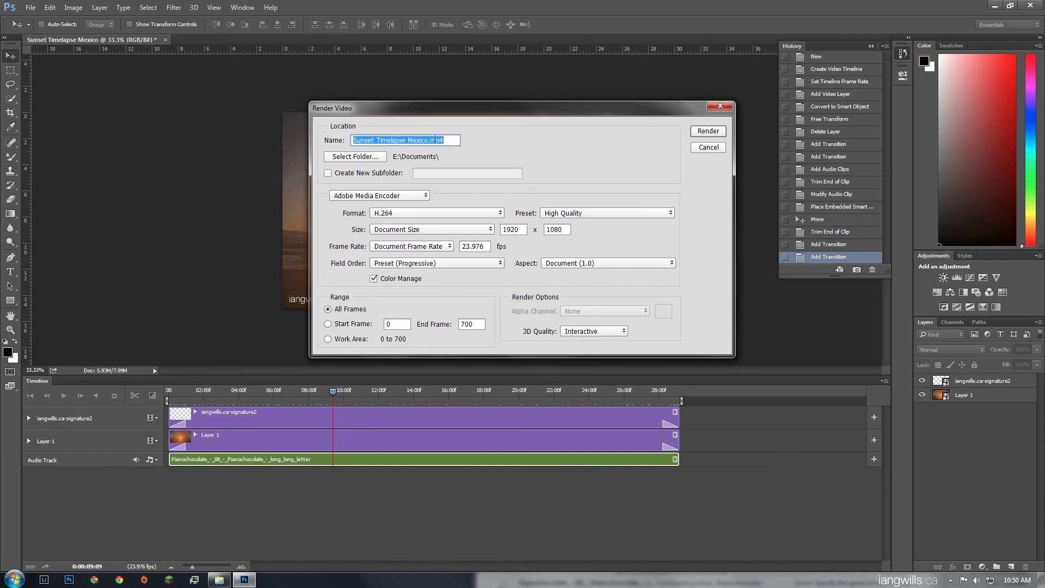
{"action": "left_click", "coordinate": [415, 141]}
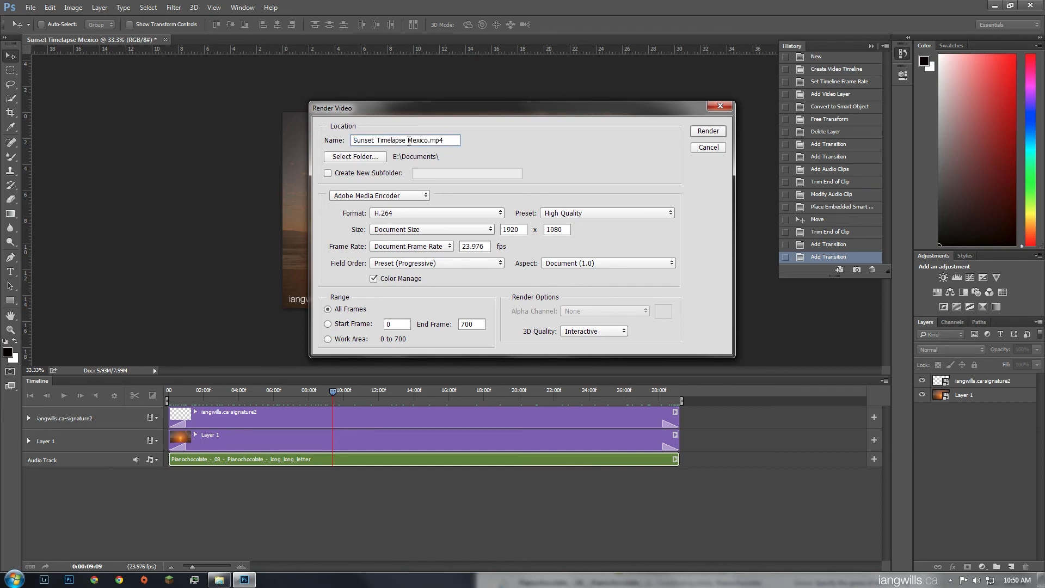
{"action": "left_click", "coordinate": [384, 160]}
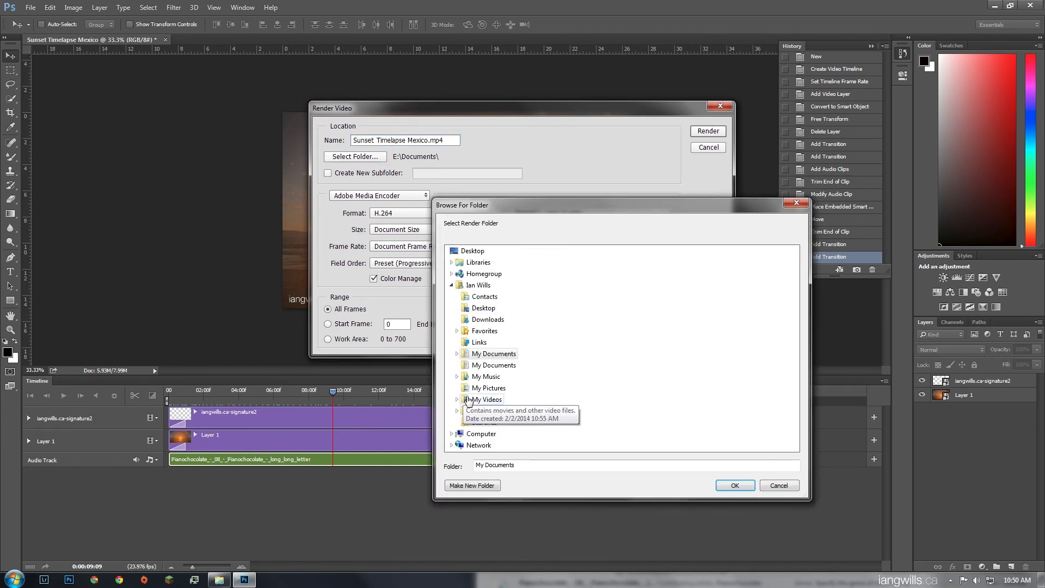
{"action": "left_click", "coordinate": [452, 285]}
{"action": "left_click", "coordinate": [464, 297]}
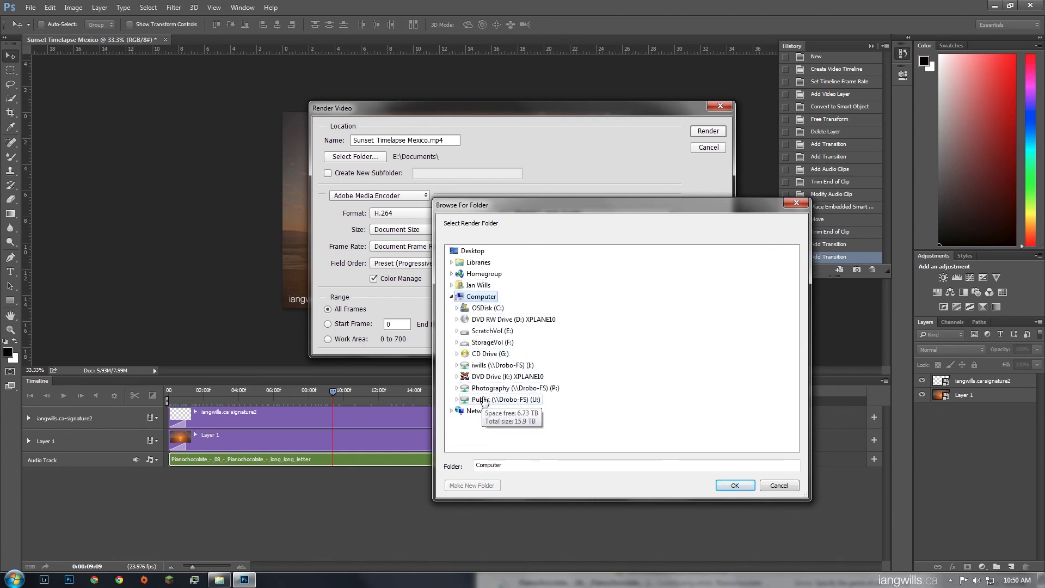
{"action": "double_click", "coordinate": [484, 342]}
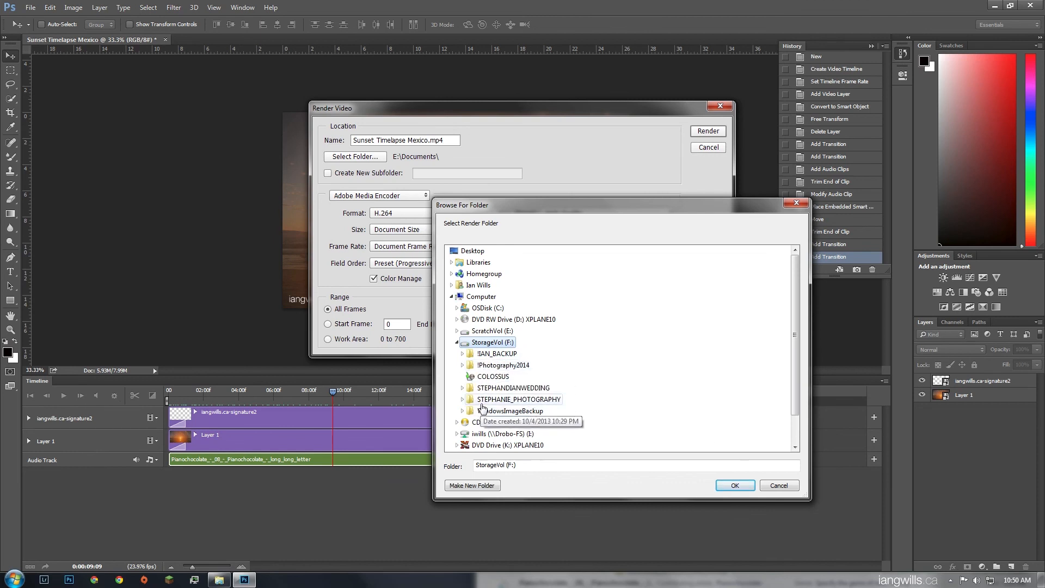
{"action": "double_click", "coordinate": [473, 389]}
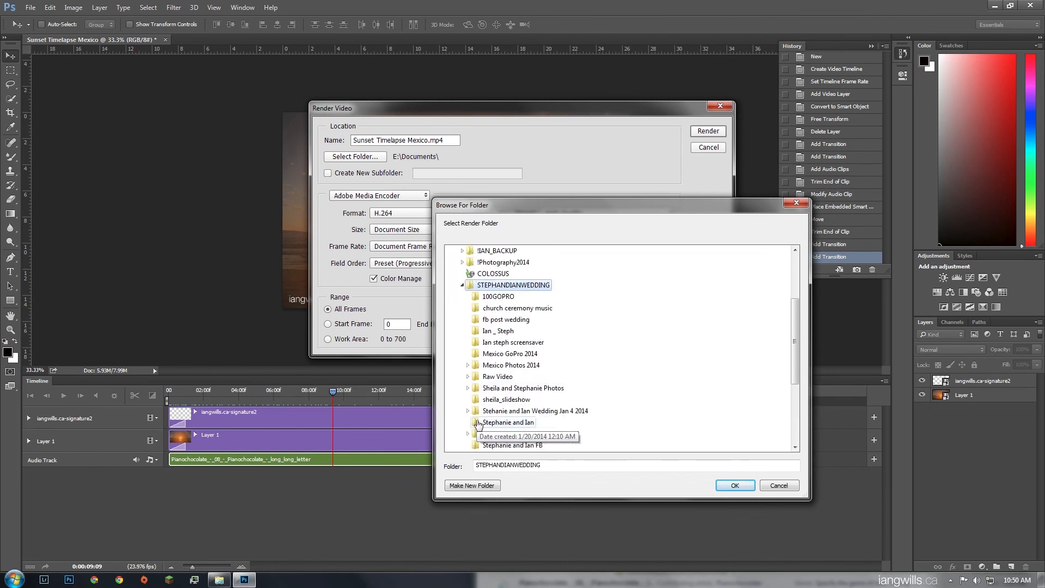
{"action": "double_click", "coordinate": [477, 332]}
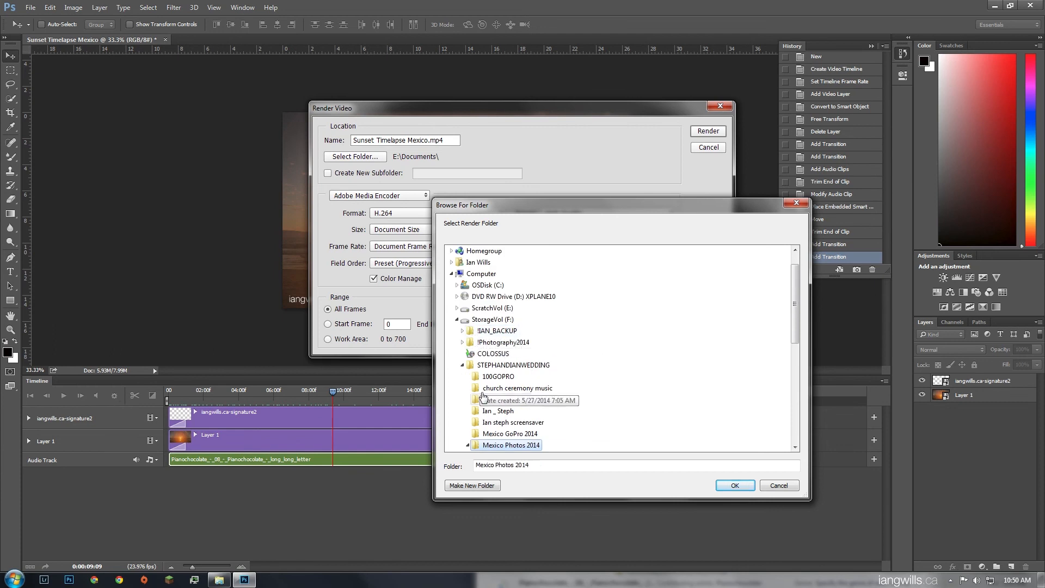
{"action": "left_click", "coordinate": [492, 320]}
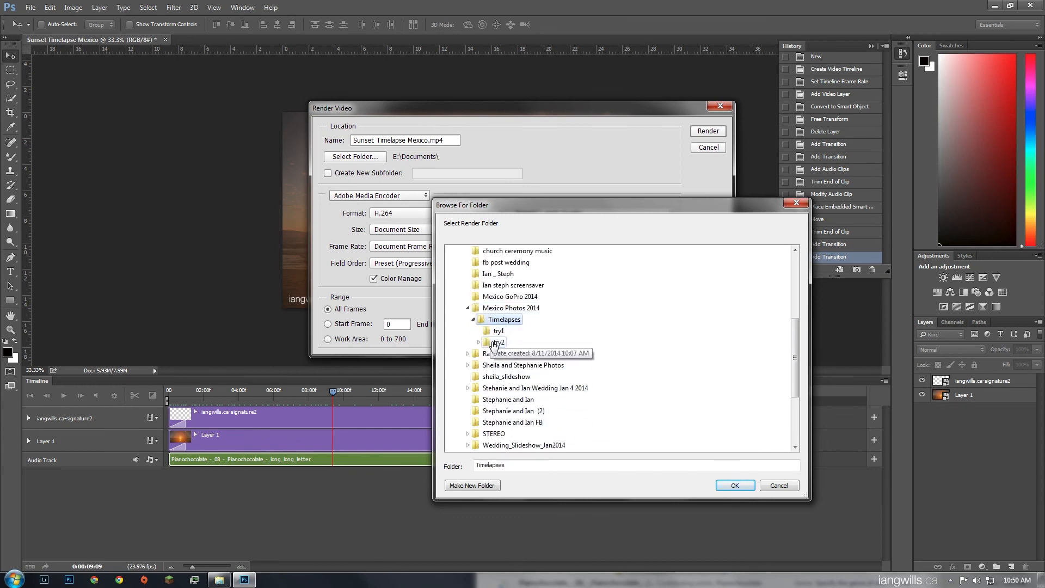
{"action": "double_click", "coordinate": [498, 341]}
{"action": "left_click", "coordinate": [734, 486]}
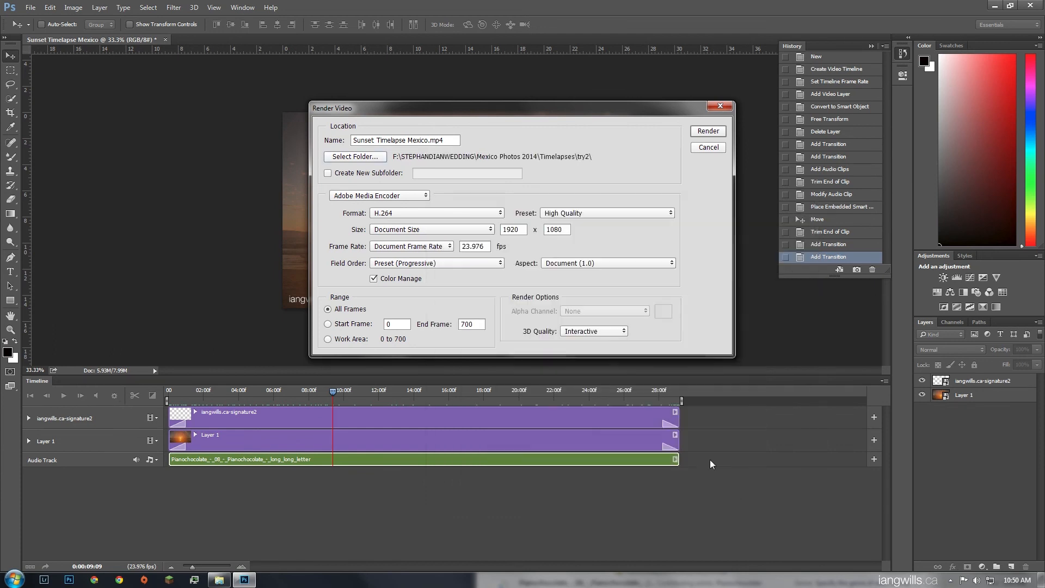
Name the output file Sunset Timelapse Mexico 1080p24.mp4 and render all frames with the H.264 High Quality preset.
{"action": "left_click", "coordinate": [422, 142]}
{"action": "left_click", "coordinate": [591, 213]}
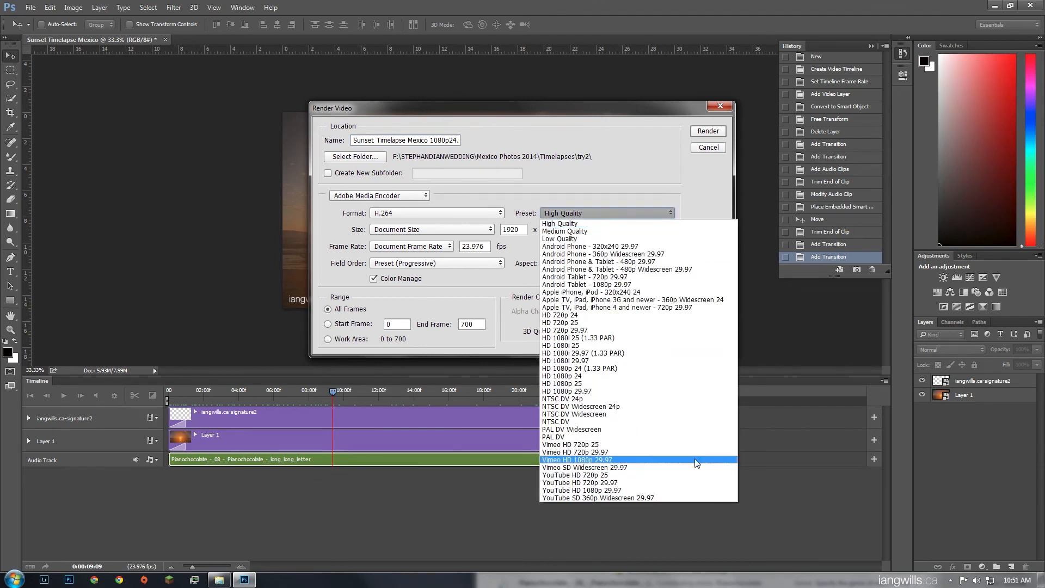
{"action": "left_click", "coordinate": [640, 178]}
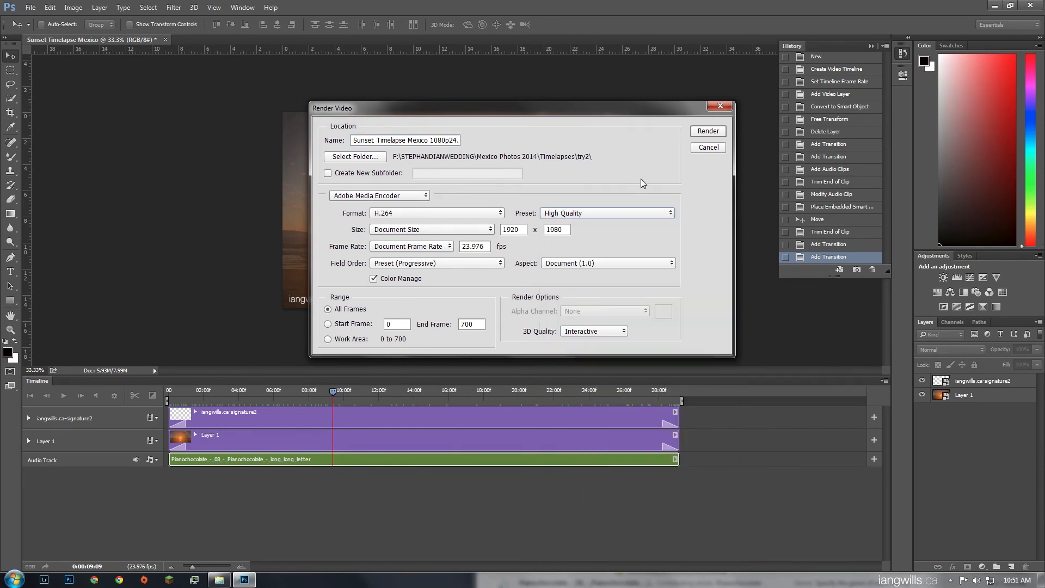
{"action": "left_click_drag", "start_coordinate": [641, 106], "coordinate": [533, 107]}
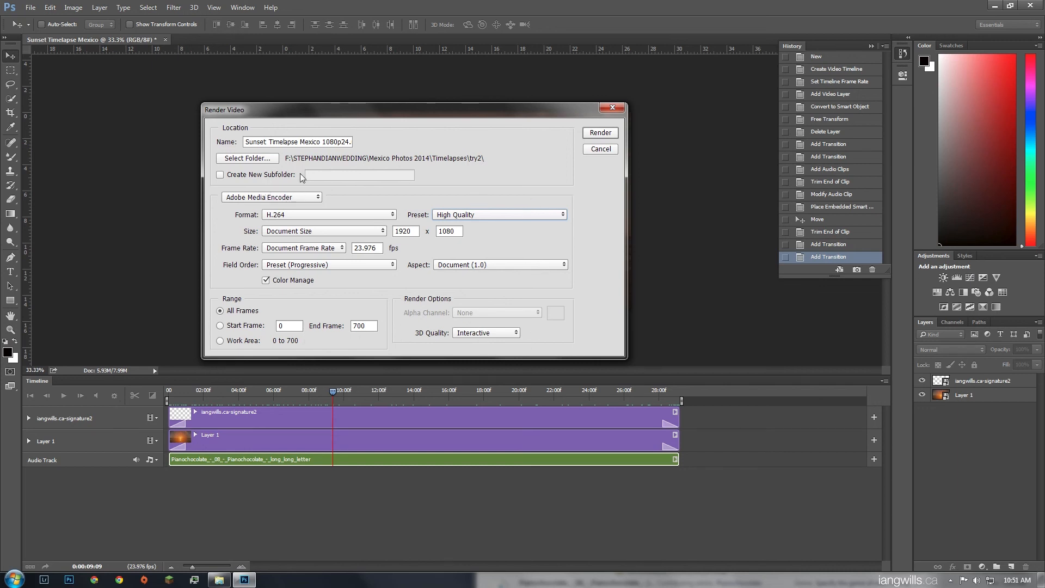
{"action": "left_click", "coordinate": [598, 133]}
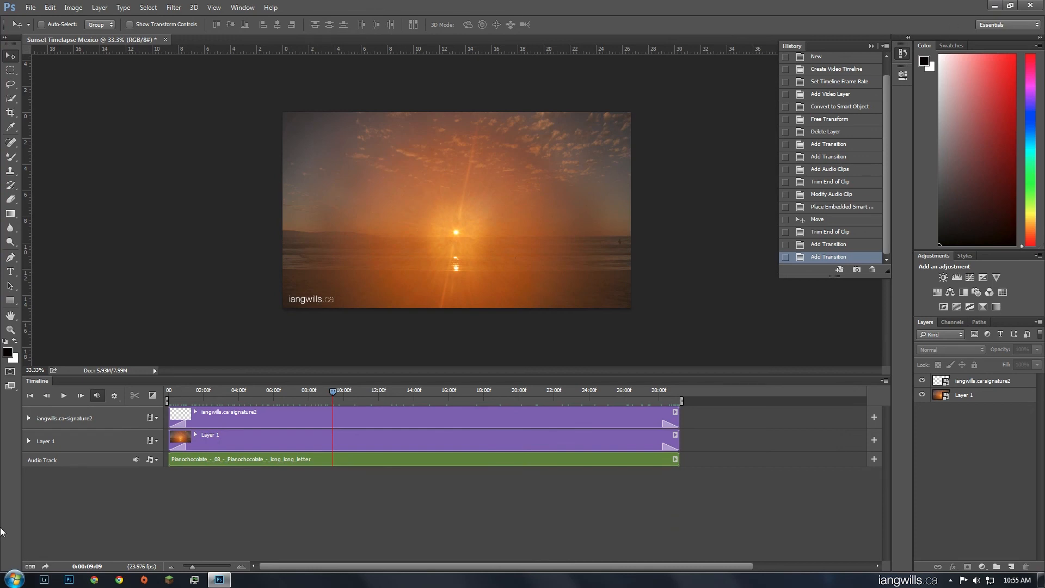
Switch to Windows Explorer and find the rendered mp4 in Mexico Photos 2014\Timelapses\try2 in the wedding folder on StorageVol (F:).
{"action": "left_click", "coordinate": [13, 579]}
{"action": "left_click", "coordinate": [177, 432]}
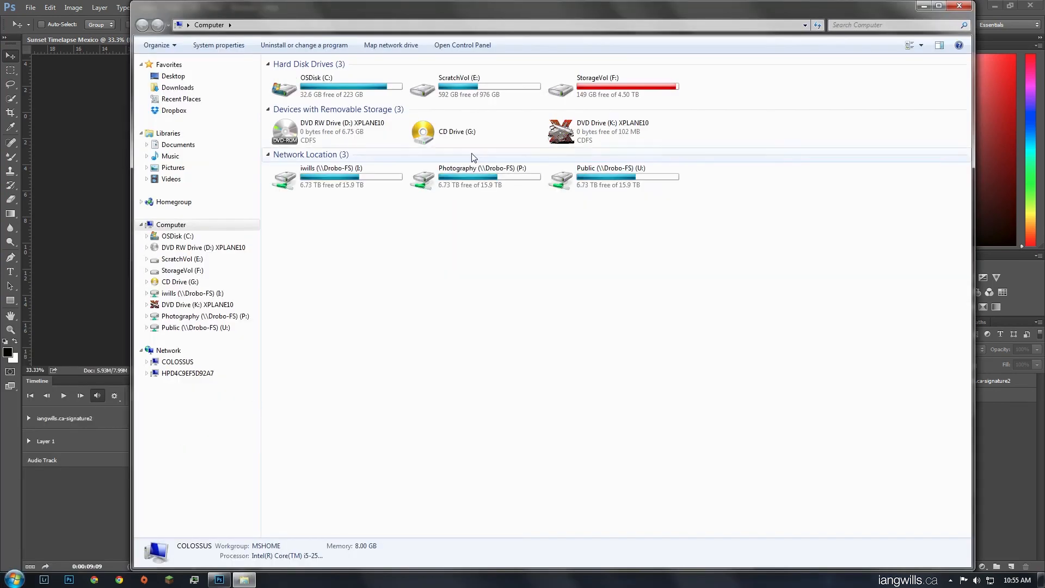
{"action": "double_click", "coordinate": [596, 87]}
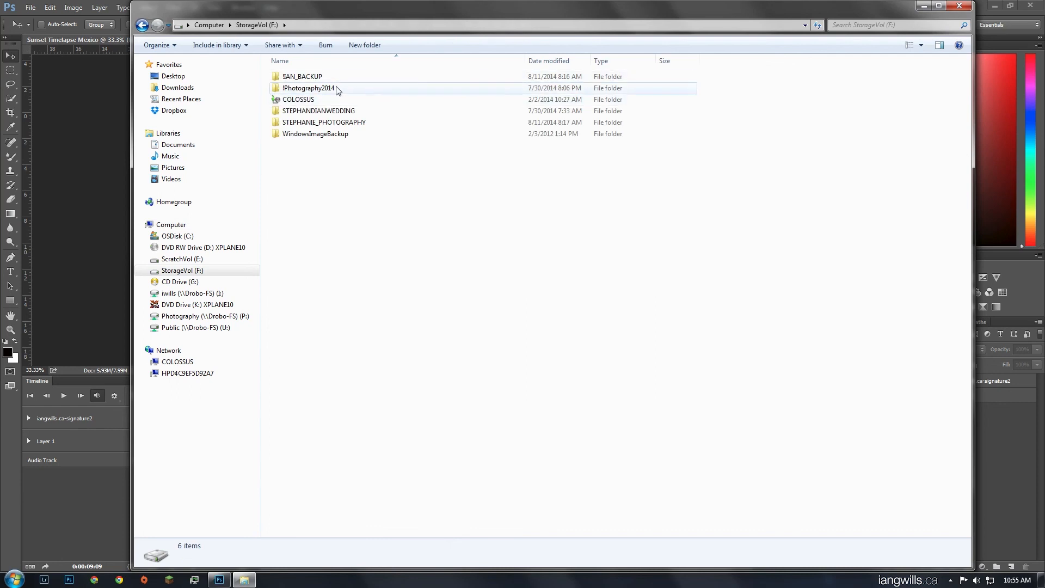
{"action": "double_click", "coordinate": [304, 111]}
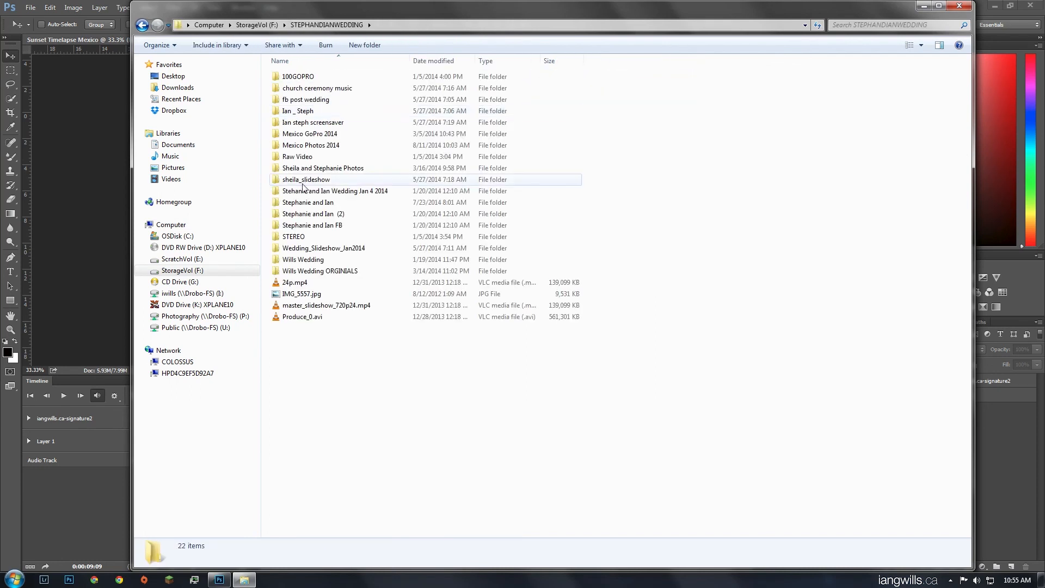
{"action": "double_click", "coordinate": [315, 145]}
{"action": "double_click", "coordinate": [287, 74]}
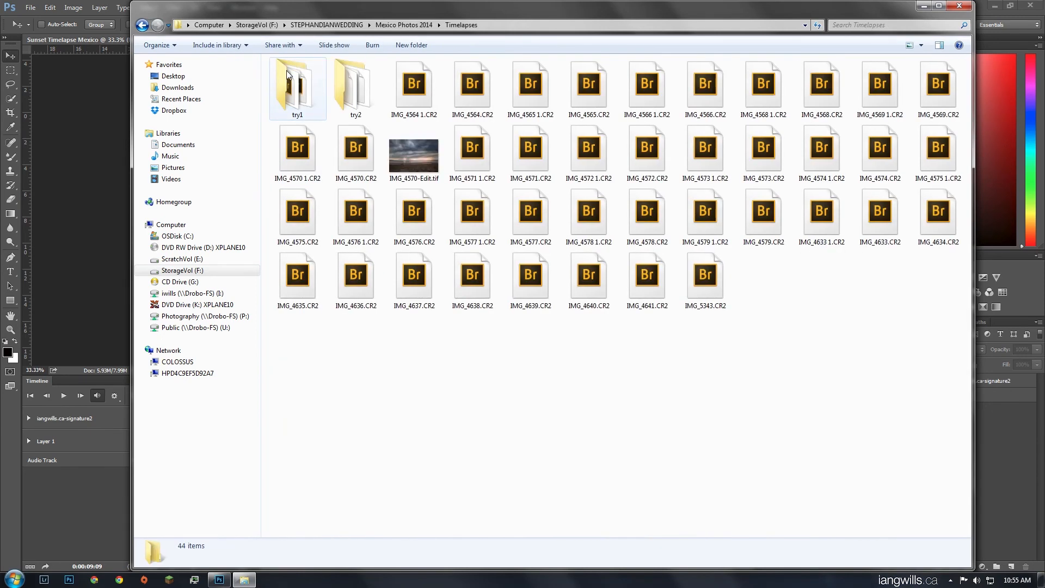
{"action": "double_click", "coordinate": [332, 81]}
{"action": "double_click", "coordinate": [302, 97]}
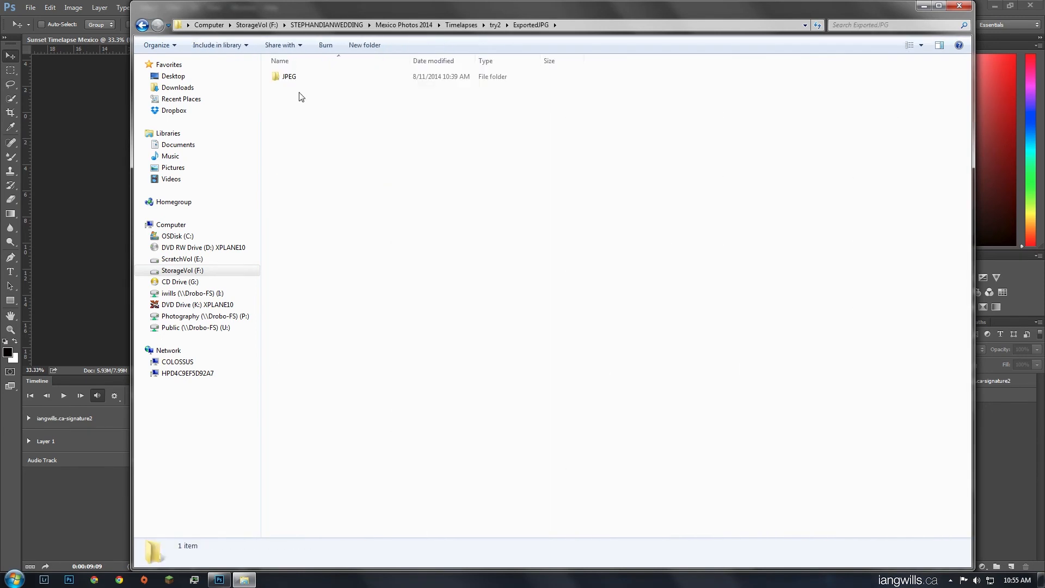
{"action": "key", "text": "BackSpace"}
{"action": "scroll", "coordinate": [457, 443], "scroll_direction": "down", "scroll_amount": 10}
{"action": "scroll", "coordinate": [457, 443], "scroll_direction": "down", "scroll_amount": 20}
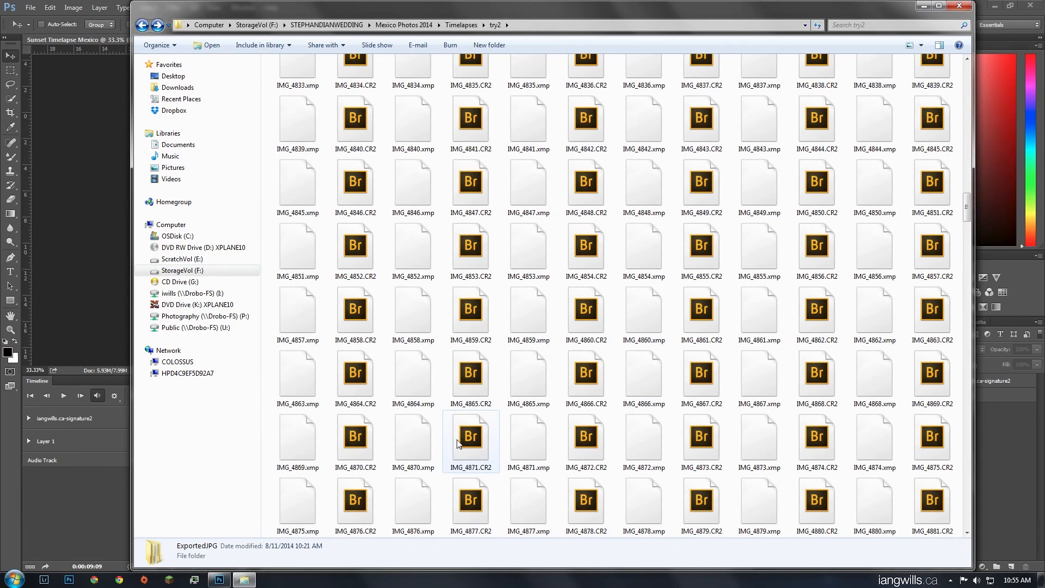
{"action": "scroll", "coordinate": [457, 449], "scroll_direction": "down", "scroll_amount": 9}
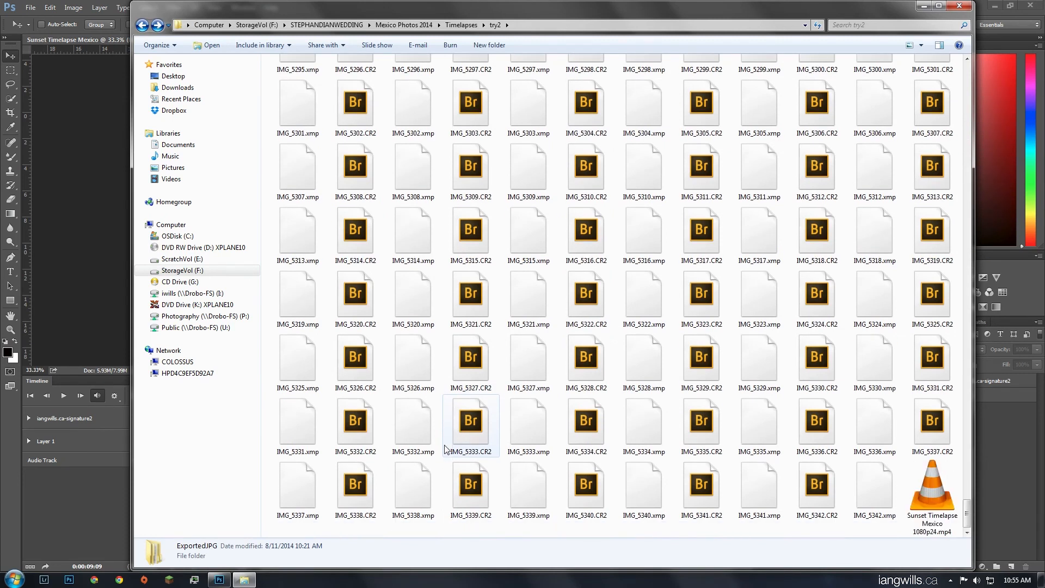
Play Sunset Timelapse Mexico 1080p24.mp4 in VLC media player to check the render, close the player and return to Photoshop.
{"action": "left_click", "coordinate": [946, 495]}
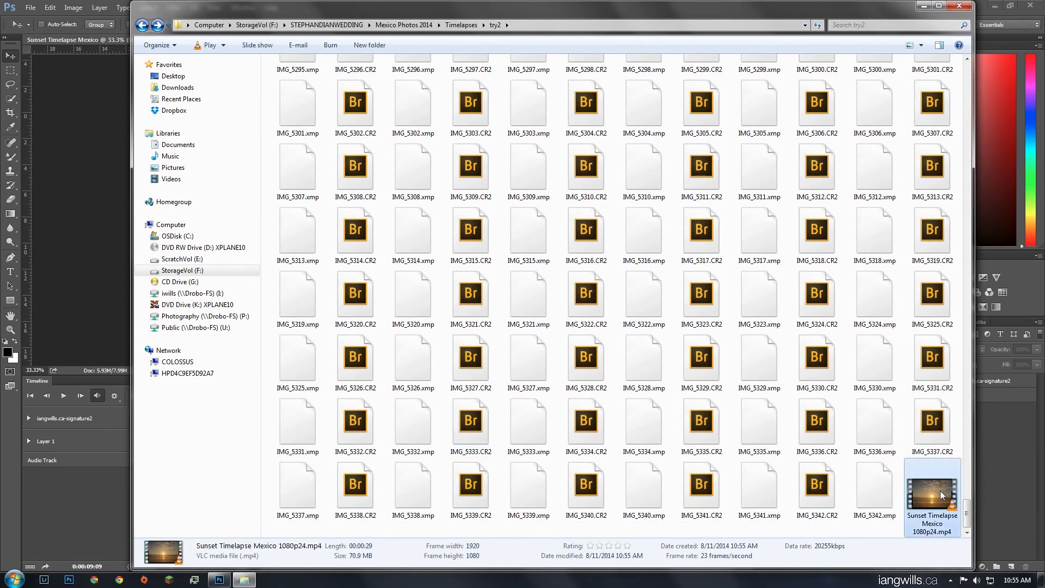
{"action": "double_click", "coordinate": [939, 491]}
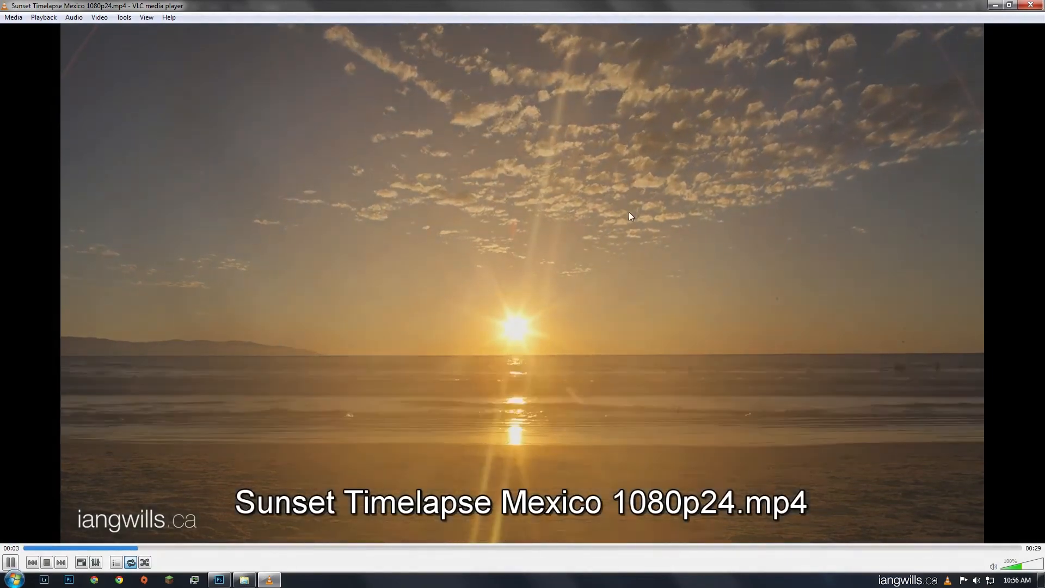
{"action": "left_click", "coordinate": [1030, 5]}
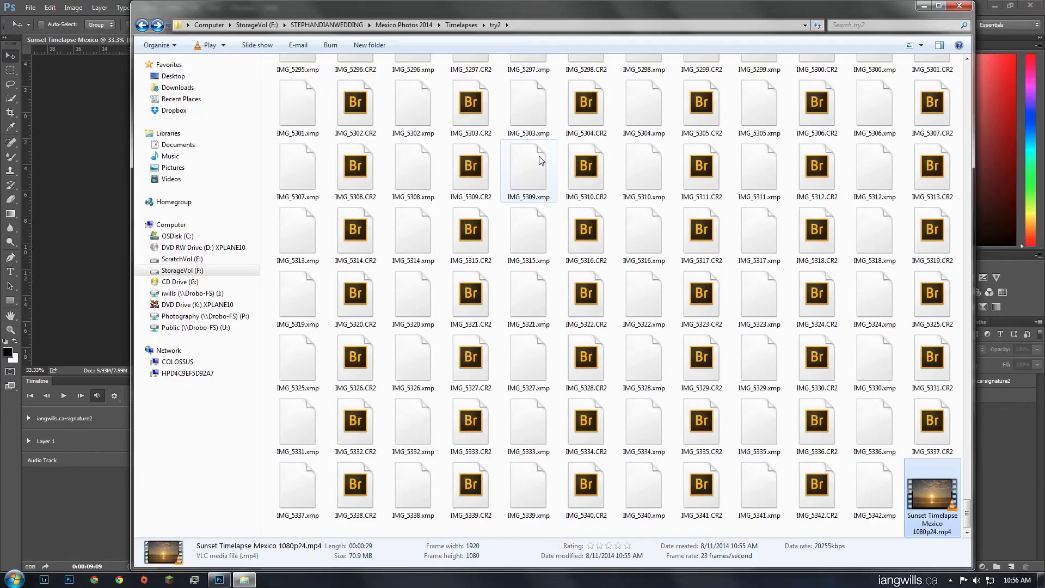
{"action": "left_click", "coordinate": [109, 111]}
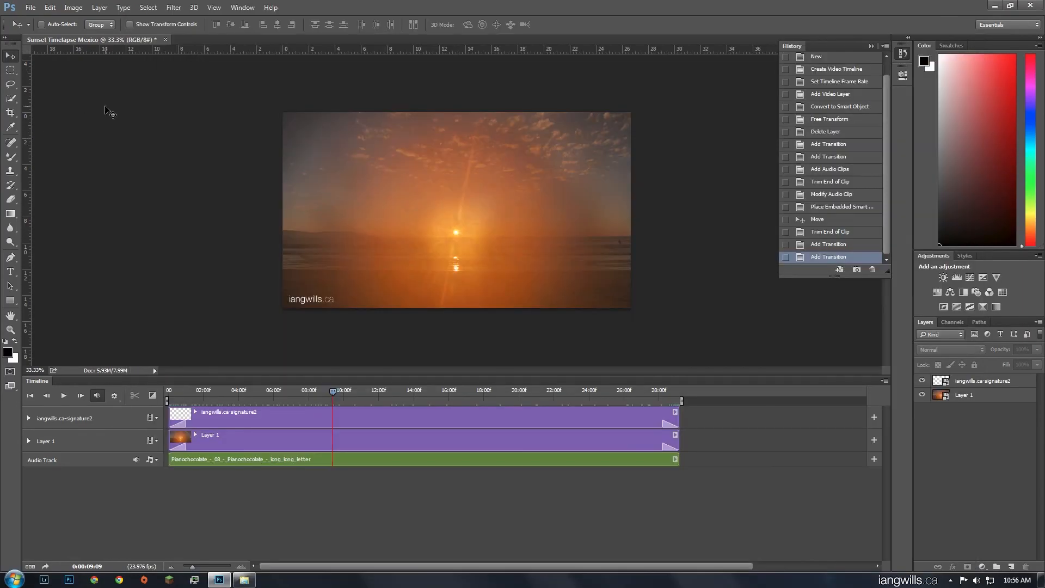